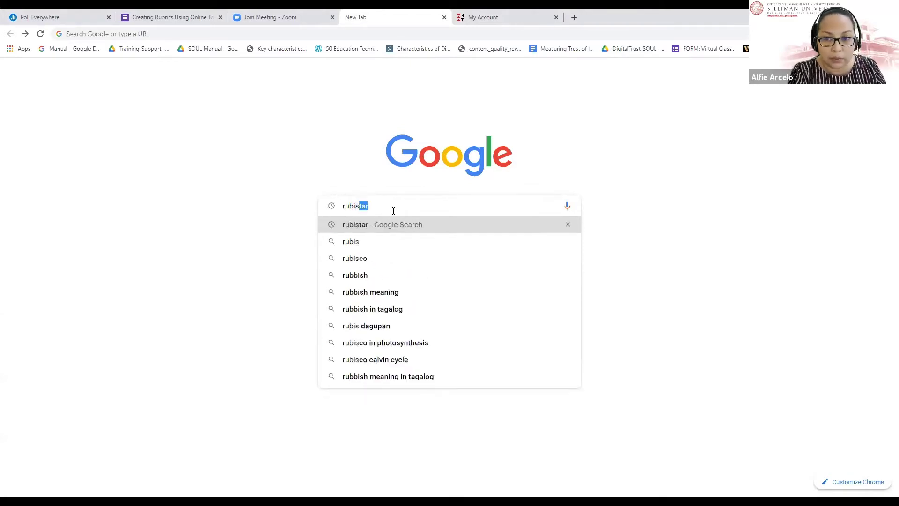
- Search Google for rubistar and open the RubiStar Home site
key(Return)
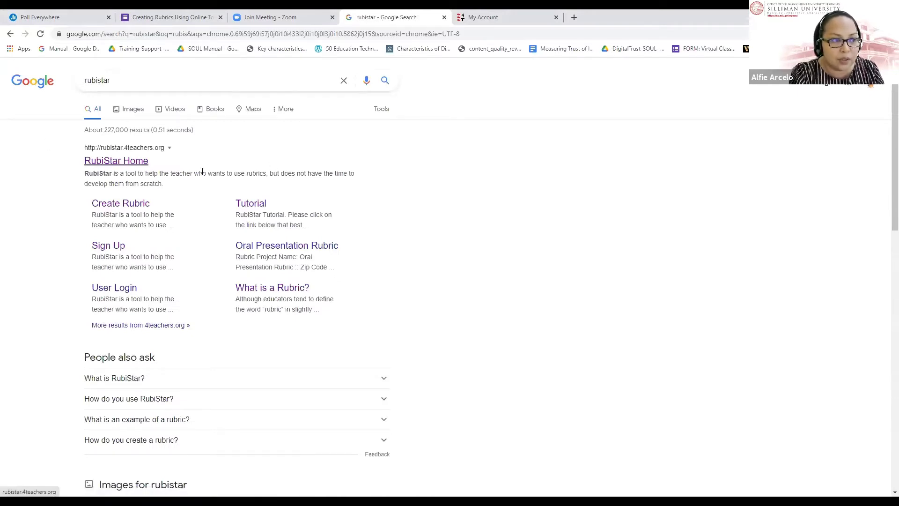
click(119, 164)
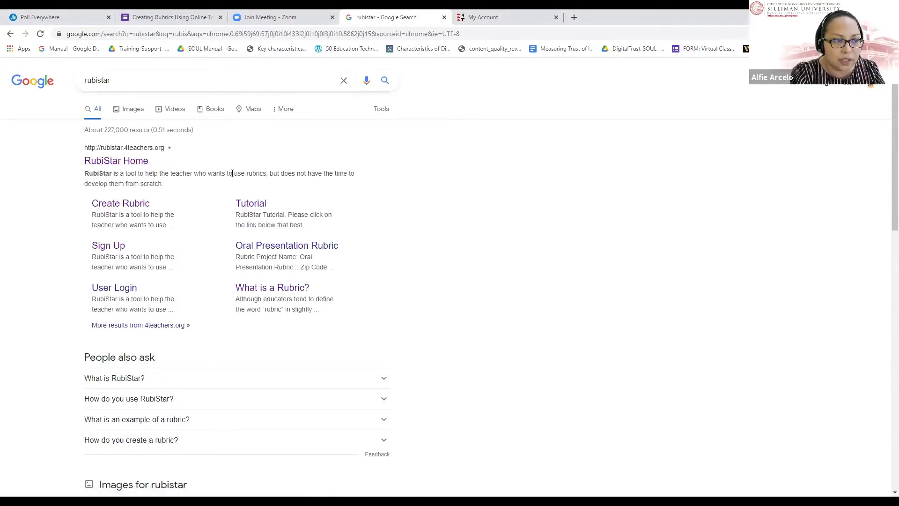
click(106, 162)
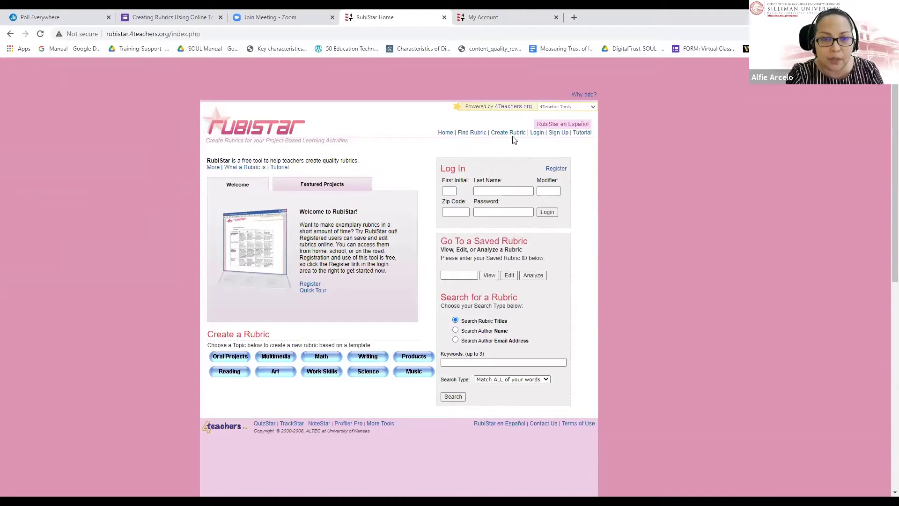
- Open RubiStar's new user registration form and examine its first initial, zip code and email address fields
click(555, 134)
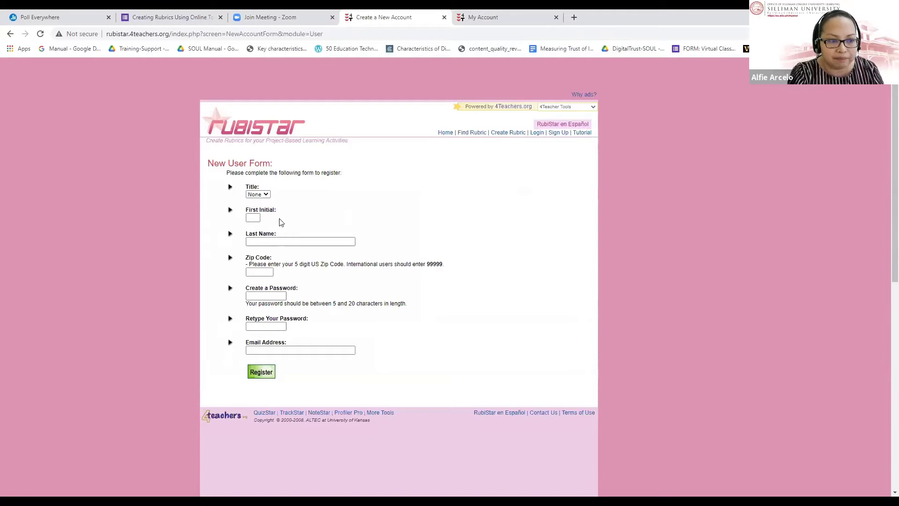
click(253, 217)
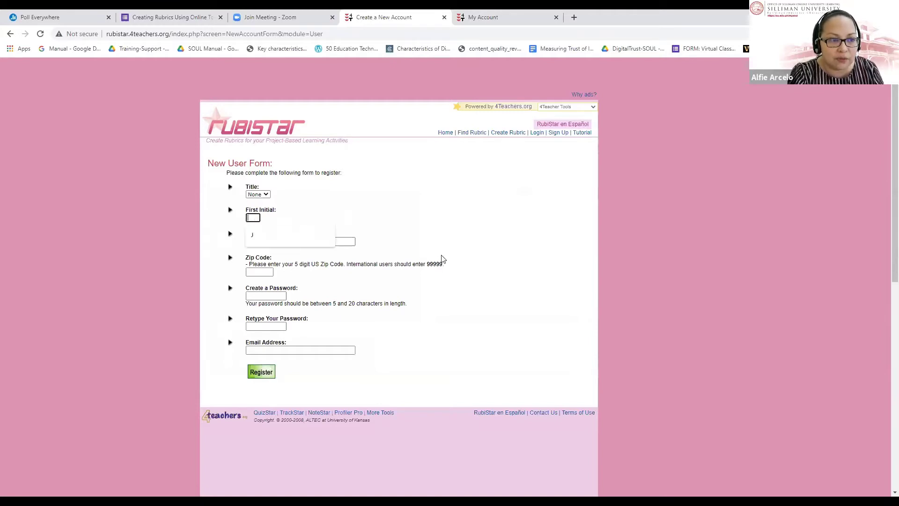
click(669, 234)
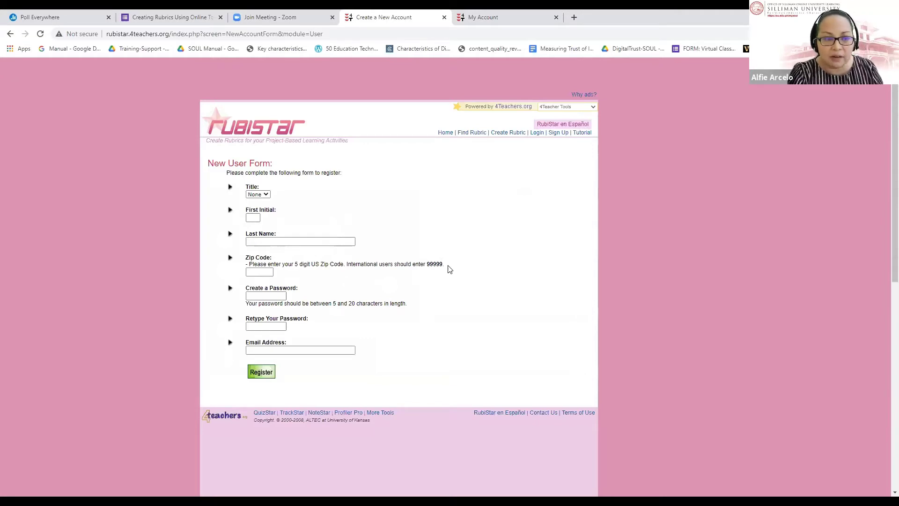
click(292, 352)
click(292, 352)
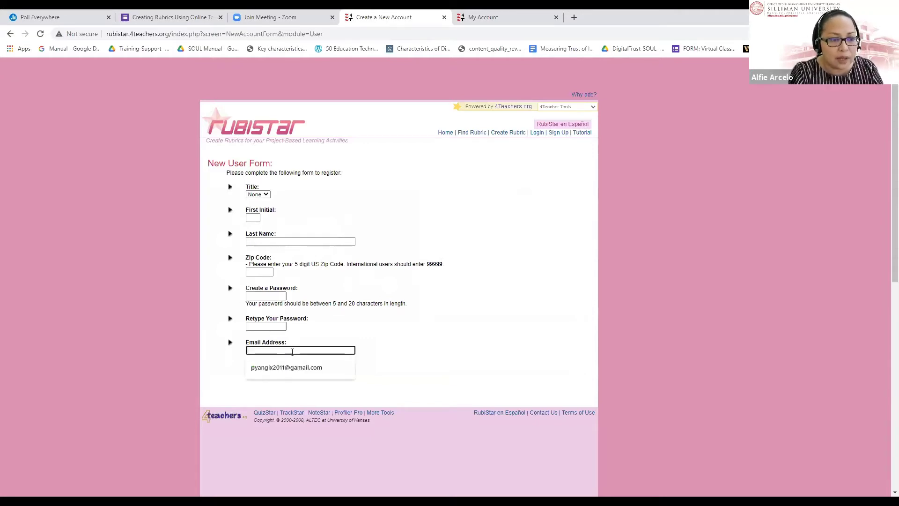
click(400, 353)
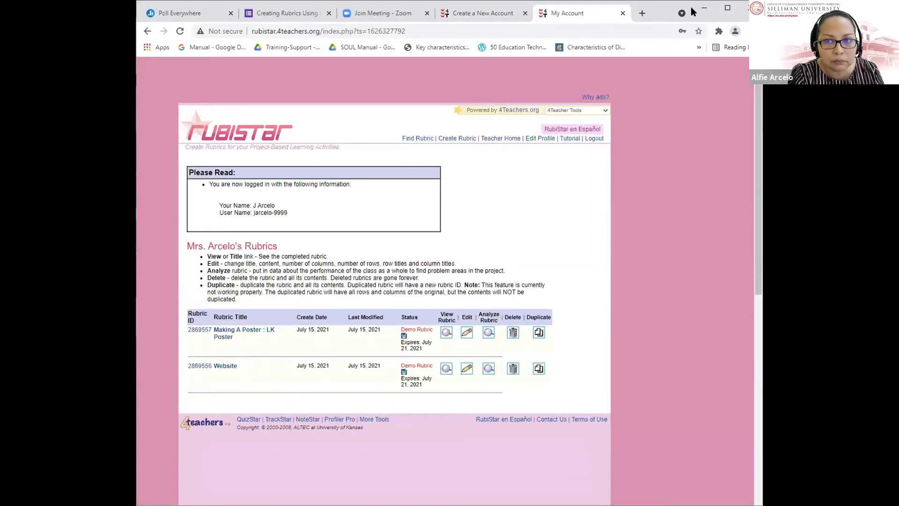
- From the RubiStar account page, search the shared rubric titles for Infographic
click(727, 9)
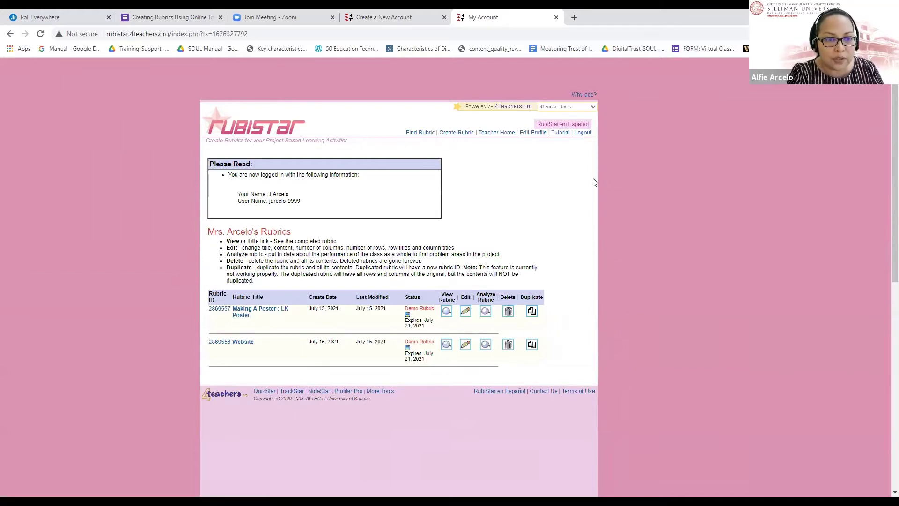
click(422, 135)
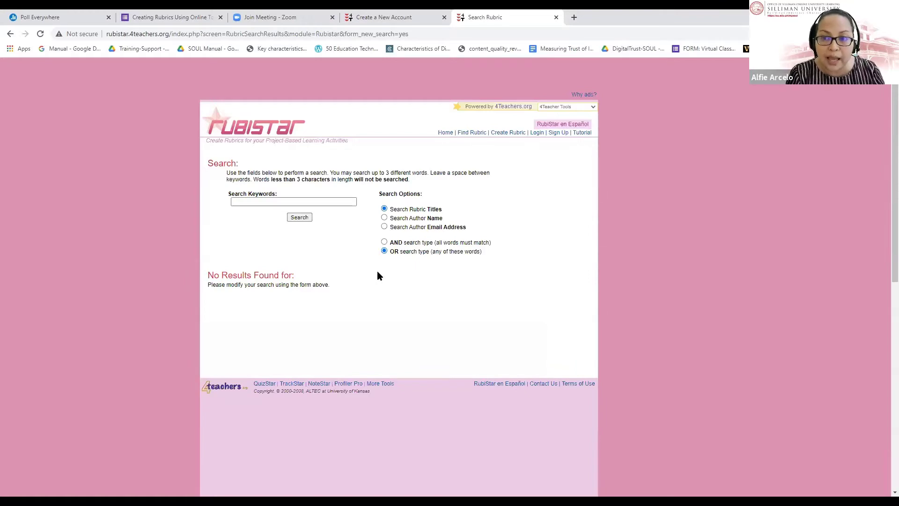
click(326, 202)
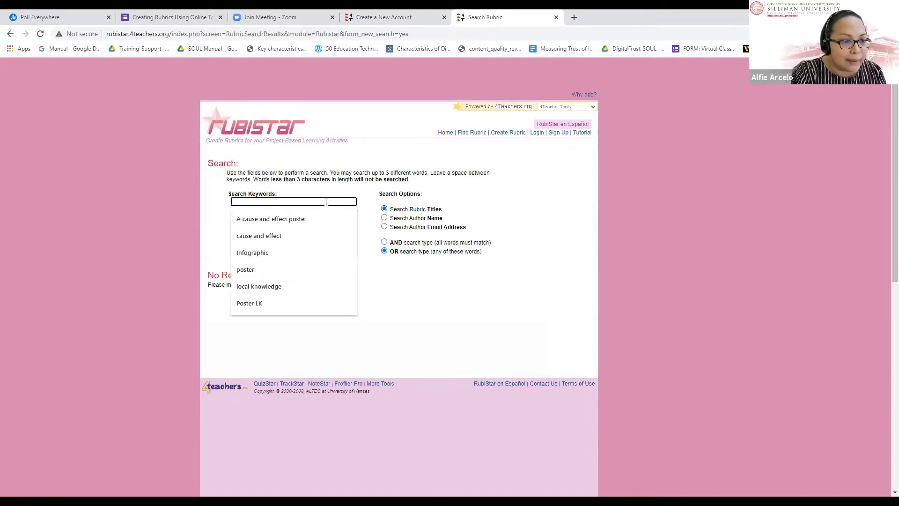
click(253, 253)
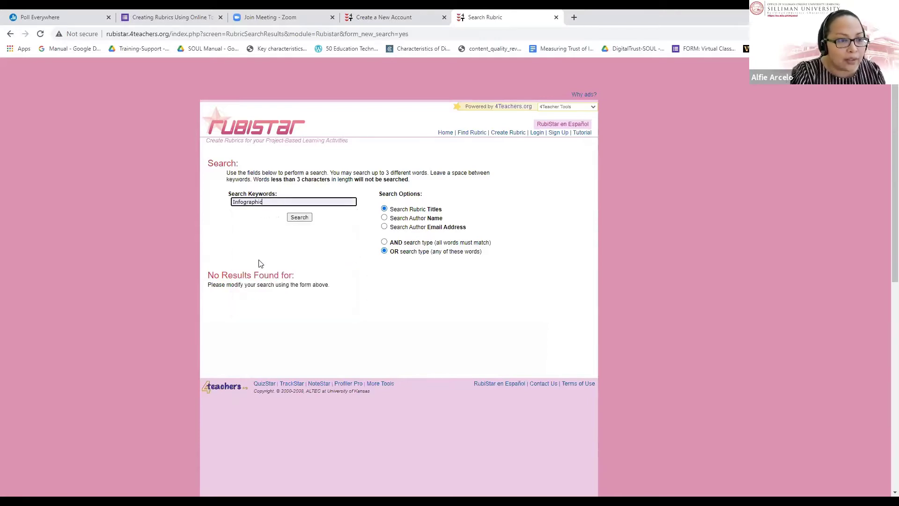
click(304, 219)
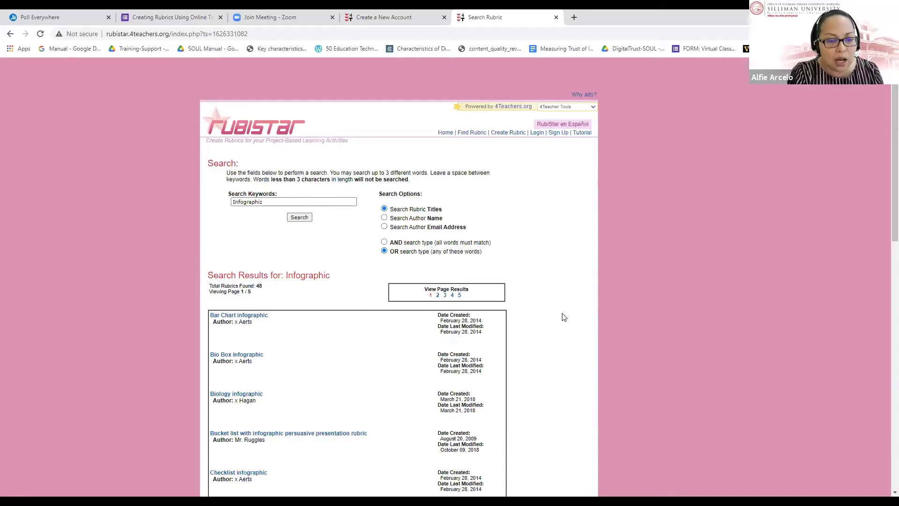
- View the Biology infographic rubric from the search results, then return to the results list
scroll(565, 317, down, 3)
scroll(564, 317, down, 2)
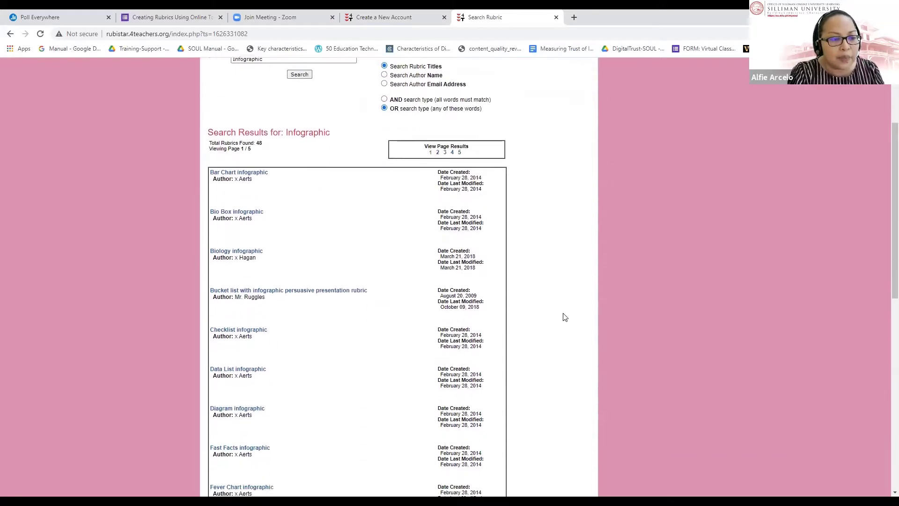
scroll(565, 317, up, 2)
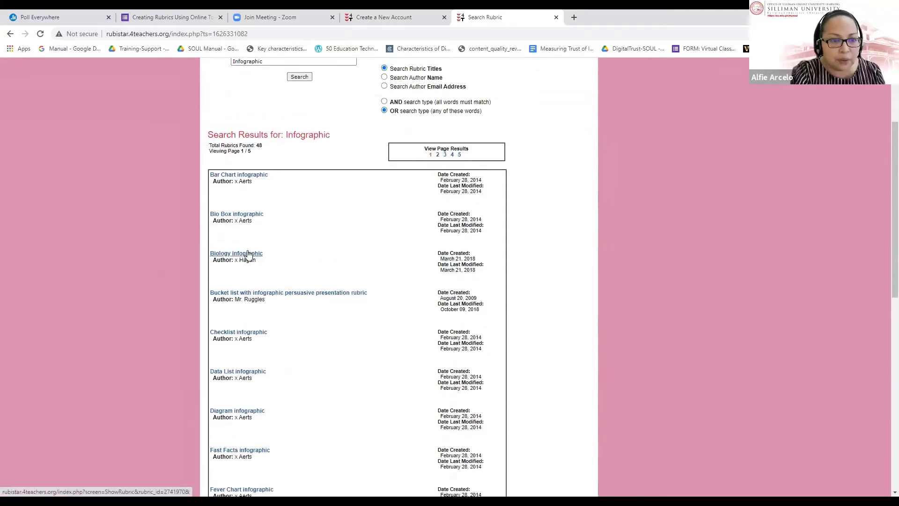
click(247, 257)
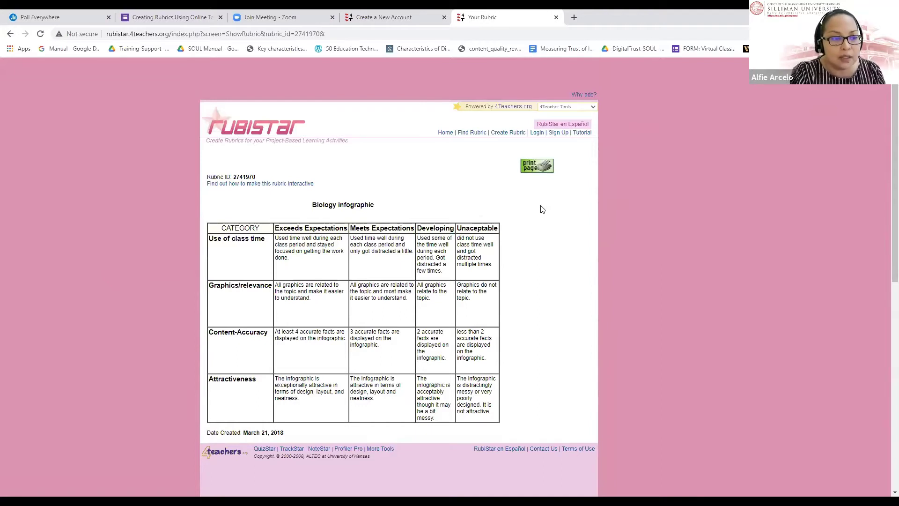
click(11, 36)
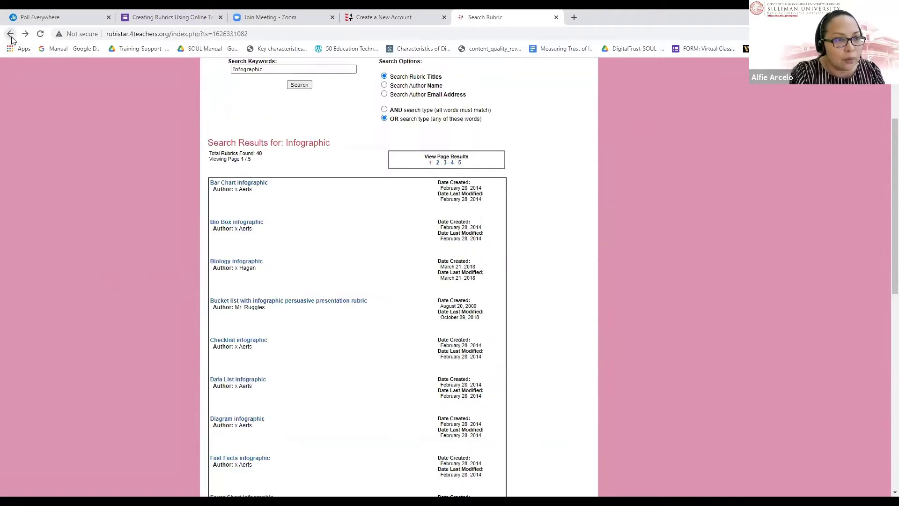
- View the Slides and infographic rubric from page 5 of the results and return to the list
click(460, 163)
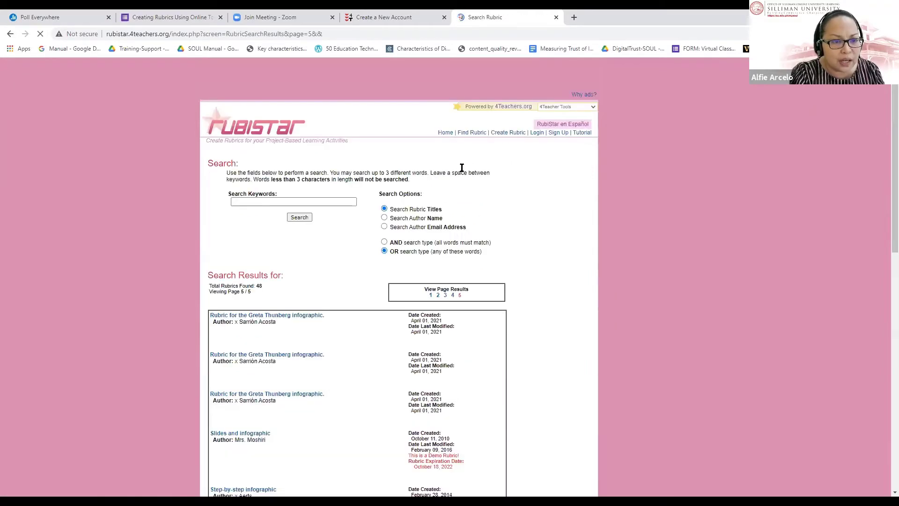
scroll(511, 331, down, 3)
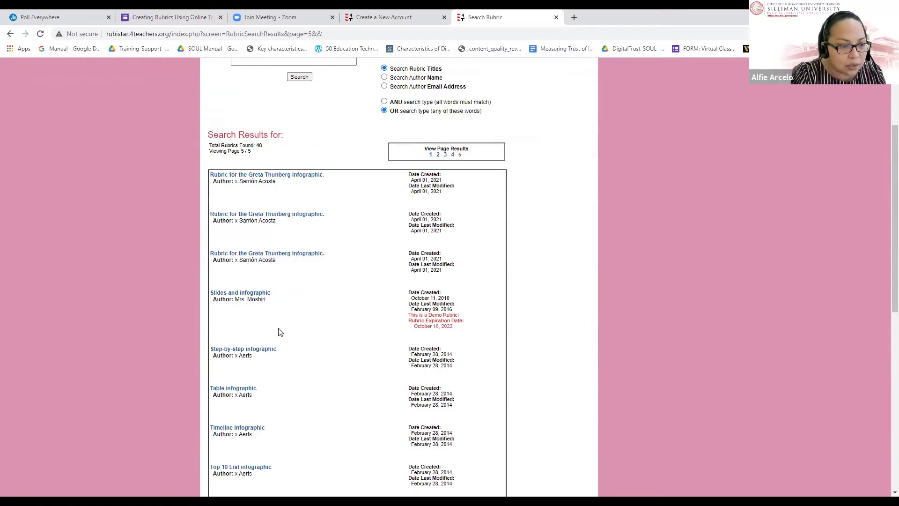
click(261, 296)
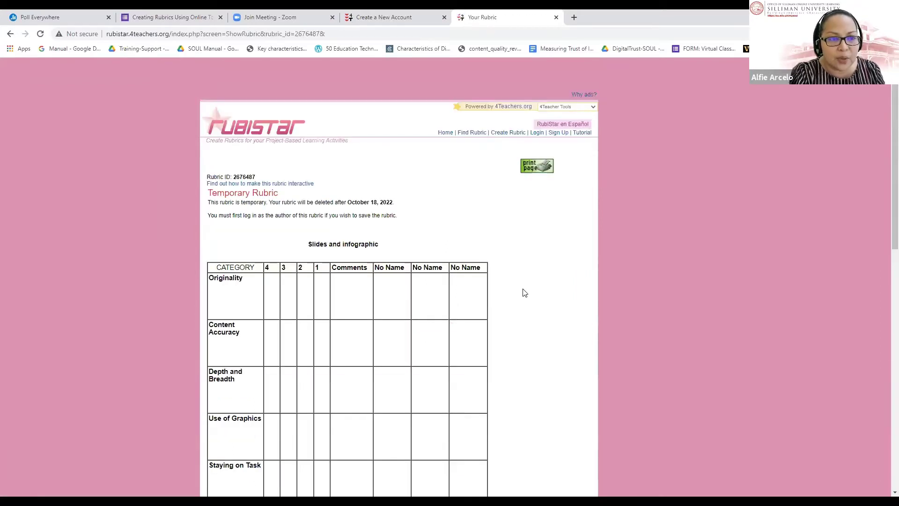
scroll(525, 293, down, 3)
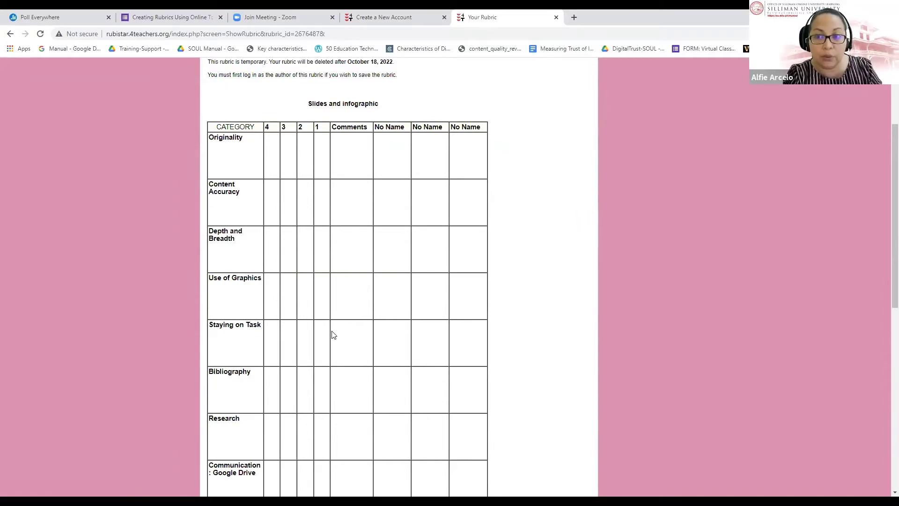
click(10, 34)
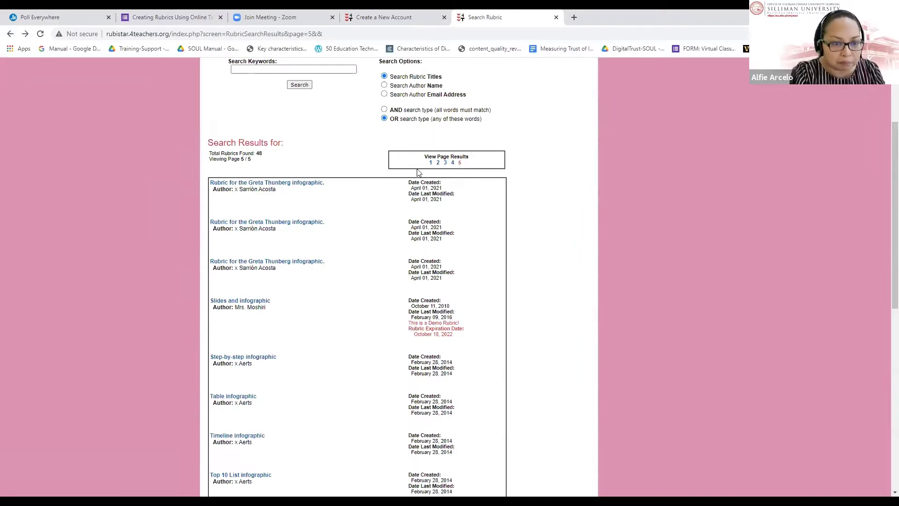
- View the Checklist infographic rubric from page 1 of the results and return to the list
click(431, 163)
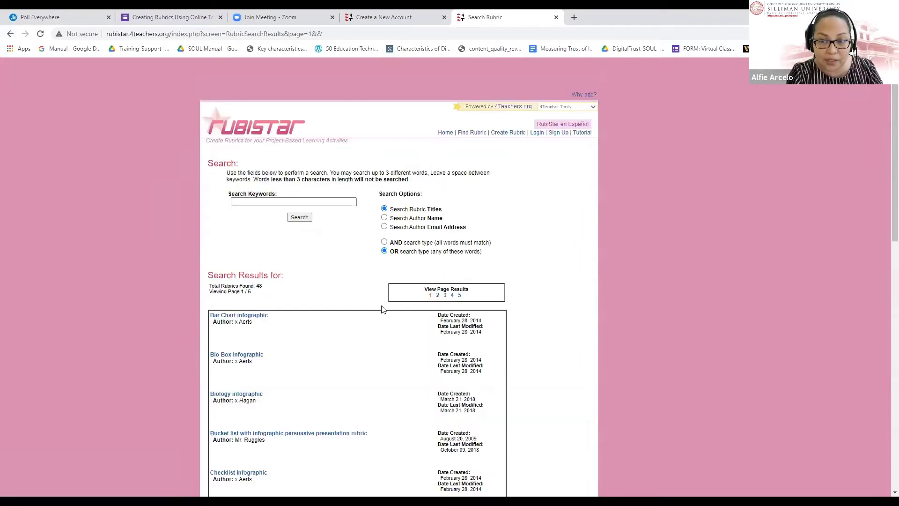
scroll(382, 309, down, 3)
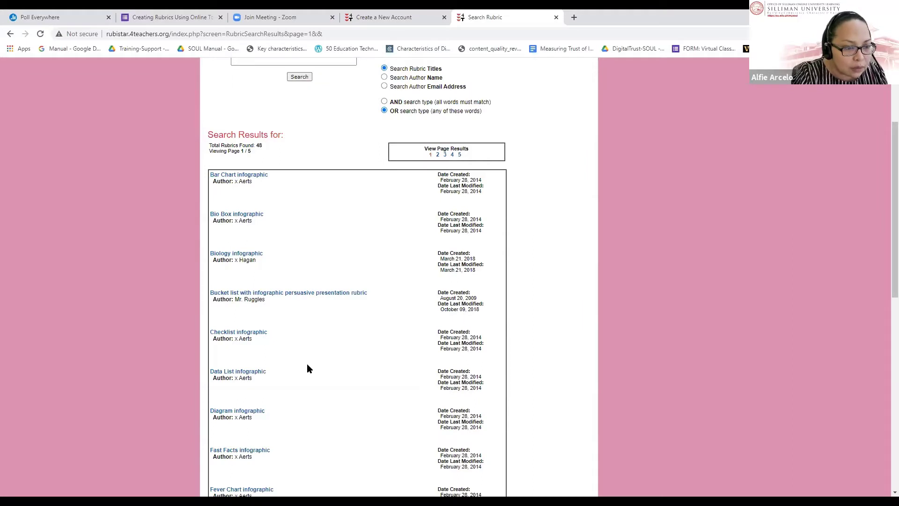
click(254, 334)
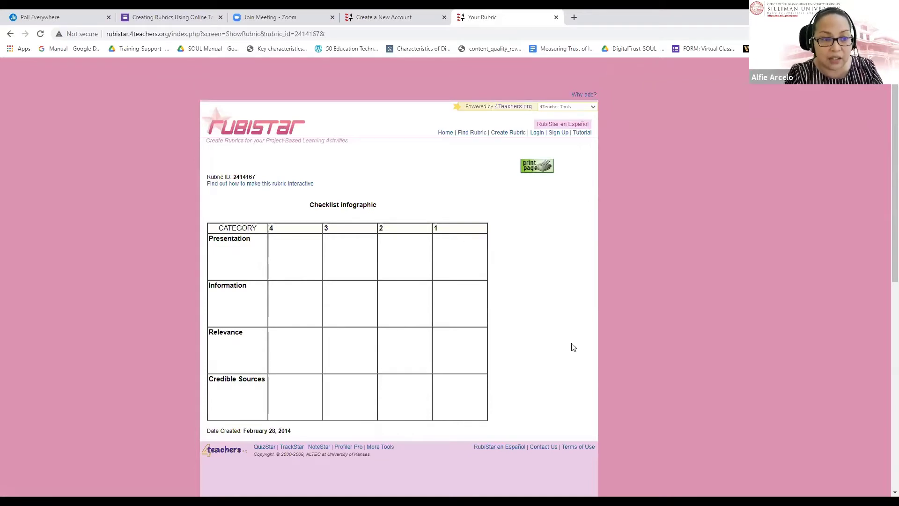
click(12, 37)
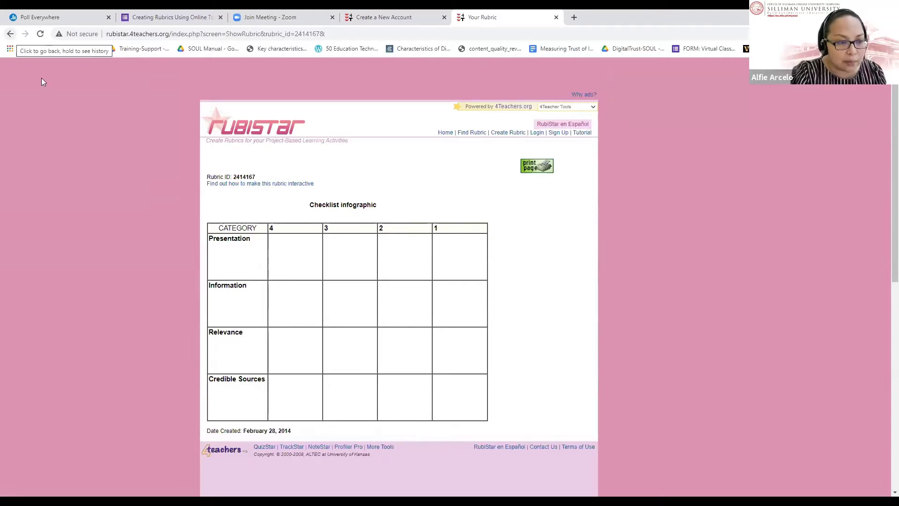
- Preview the Biology infographic rubric's printable version for printing, cancel the print and return to the rubric
click(249, 263)
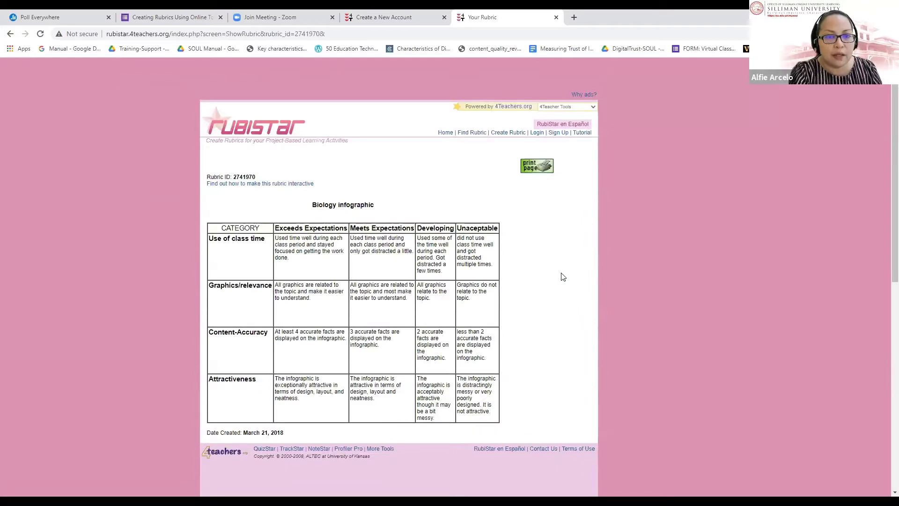
click(537, 169)
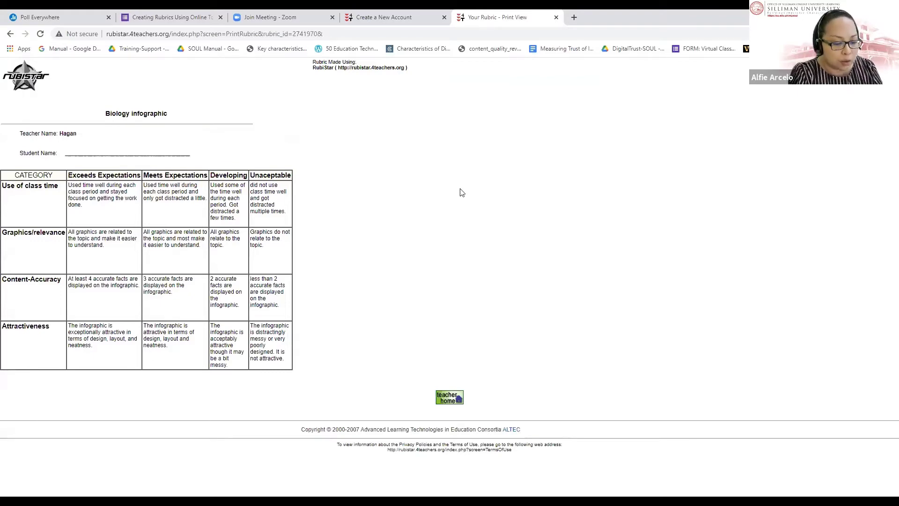
key(ctrl+p)
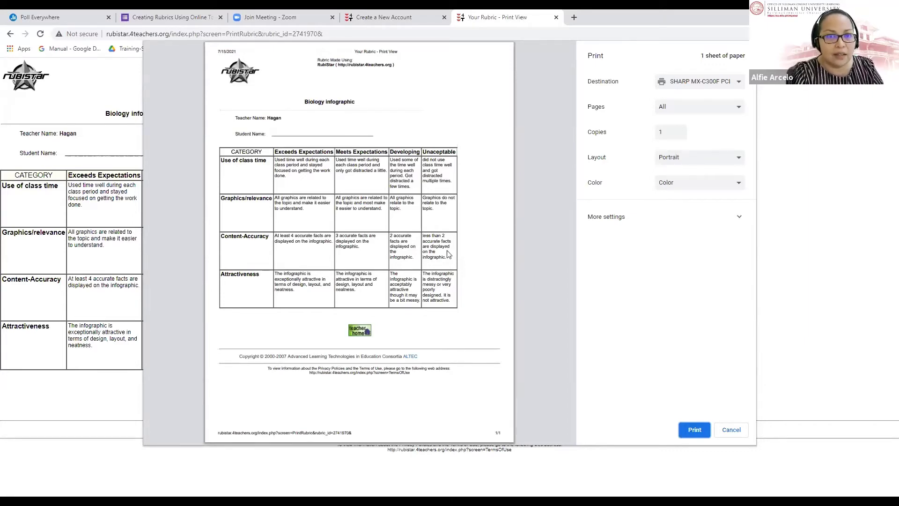
key(Escape)
click(10, 34)
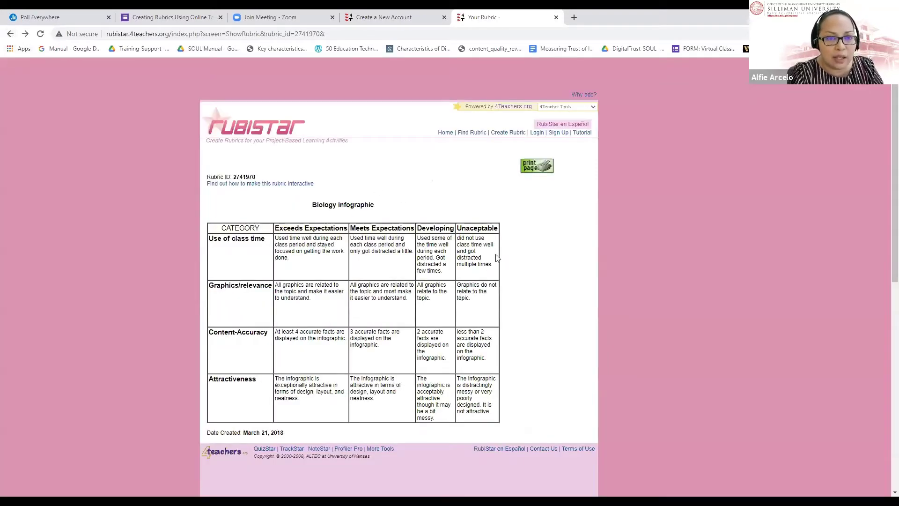
- Create a new rubric from the Web Site Design template in the Multimedia category
click(508, 135)
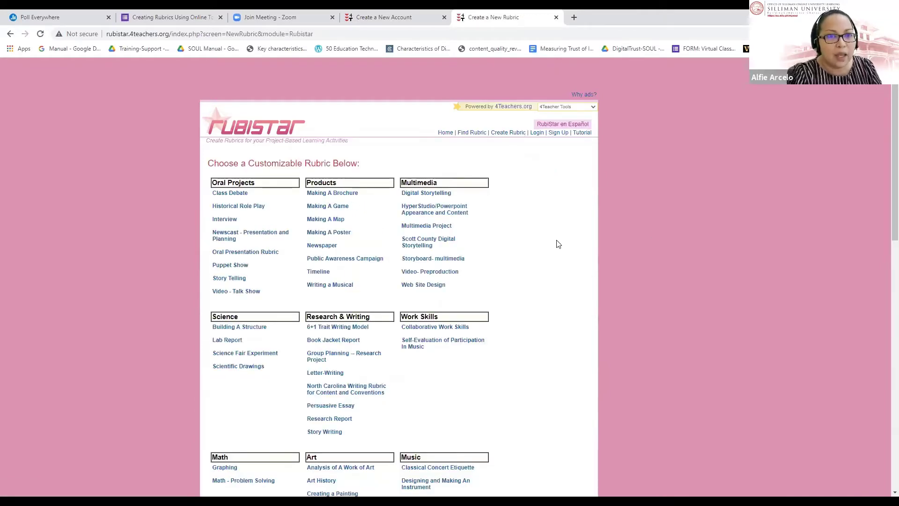
scroll(558, 244, down, 2)
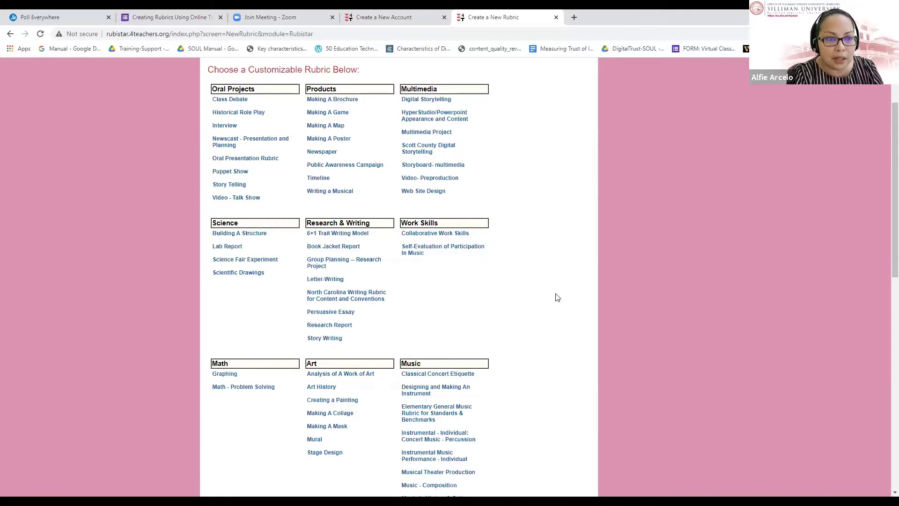
click(421, 196)
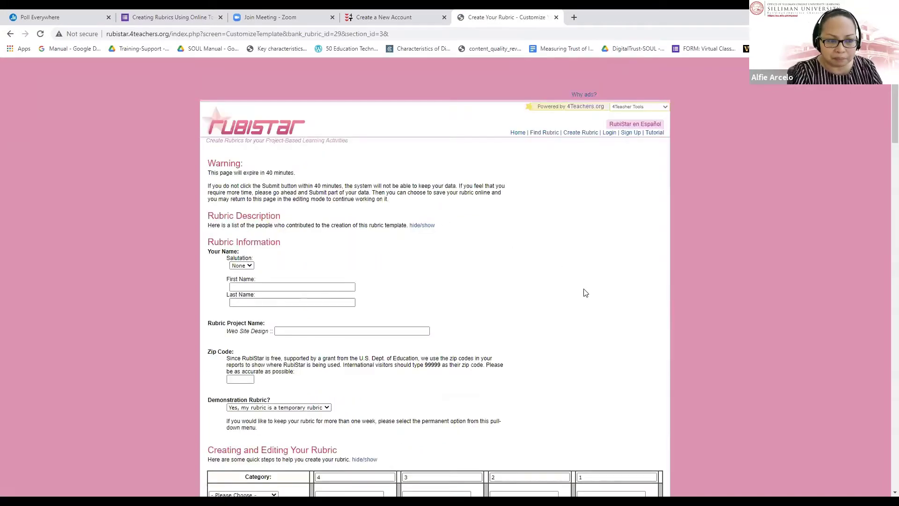
- Fill in the rubric author's first name and last name in the rubric information
scroll(585, 293, down, 2)
scroll(586, 292, down, 3)
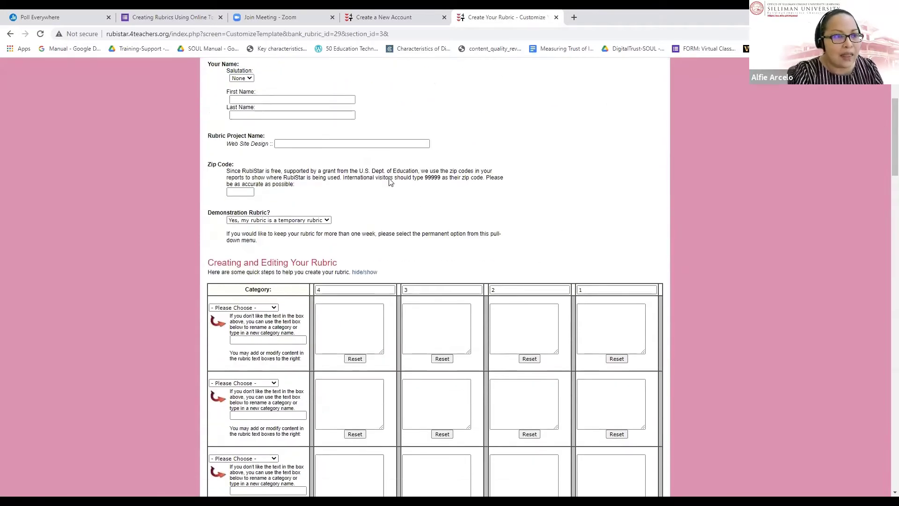
click(233, 99)
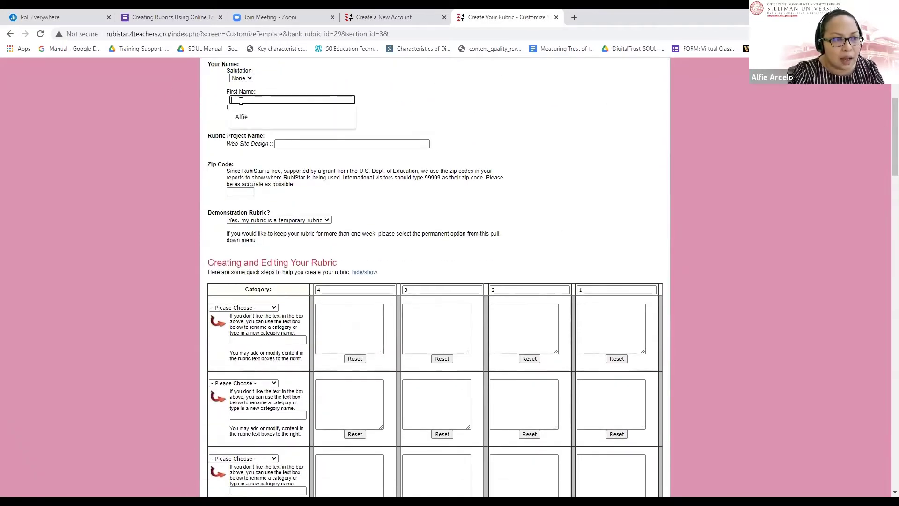
click(262, 121)
click(255, 115)
click(259, 134)
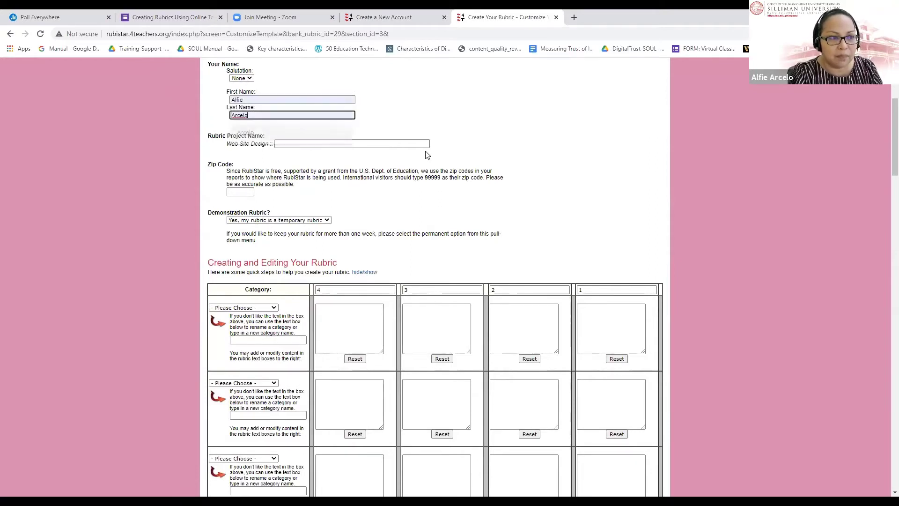
- Name the rubric project "Local Knowledge Website"
click(319, 144)
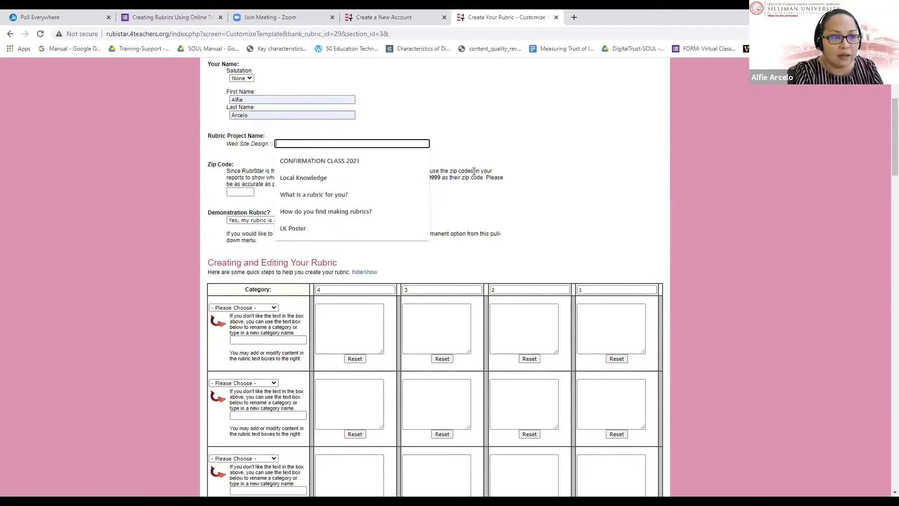
click(526, 164)
click(340, 144)
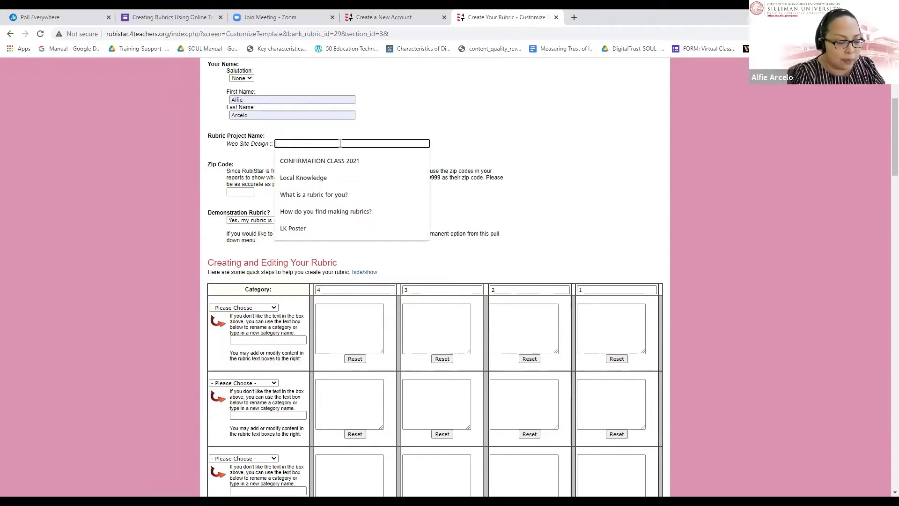
text(Local Knowledge )
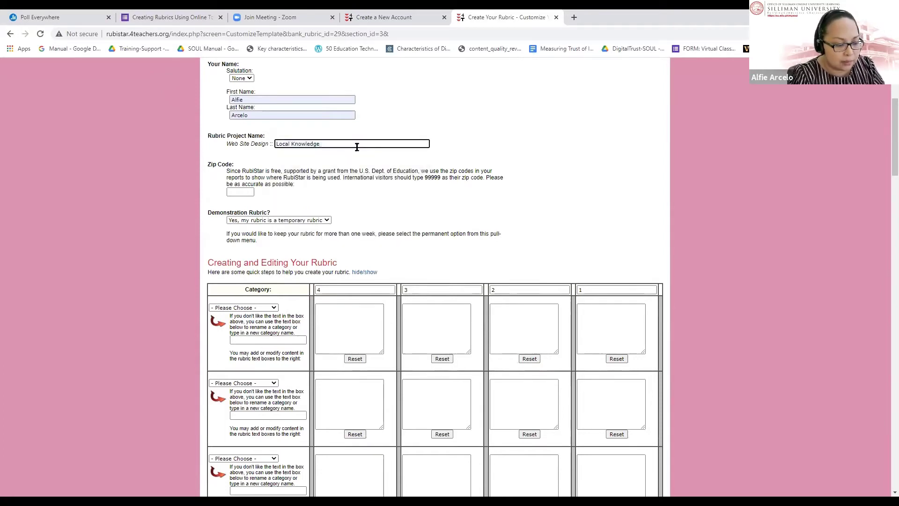
text(Webs)
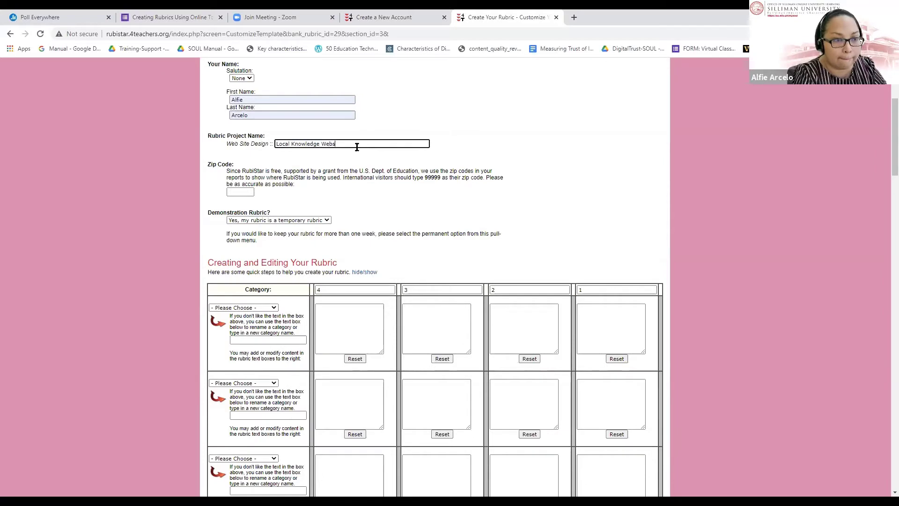
text(ite)
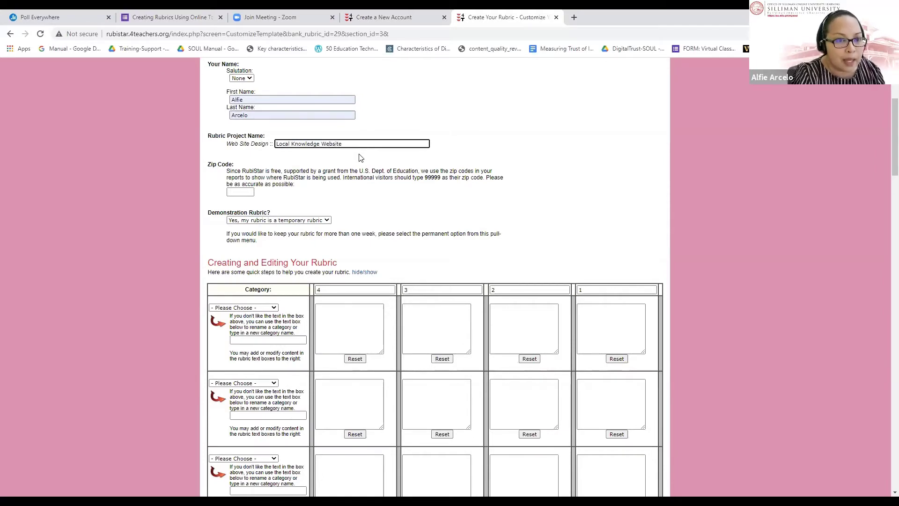
- Enter 99999 as the zip code and set the demonstration rubric option to "No, my rubric is permanent"
click(239, 193)
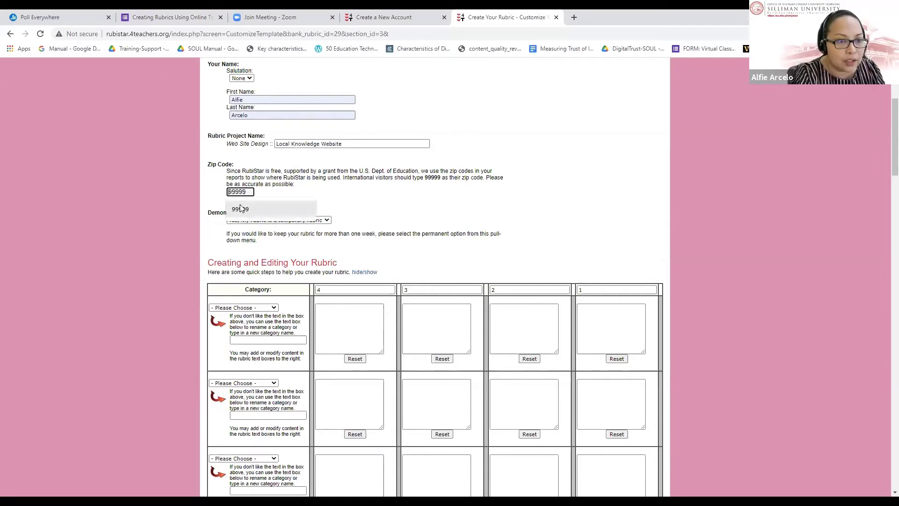
click(240, 209)
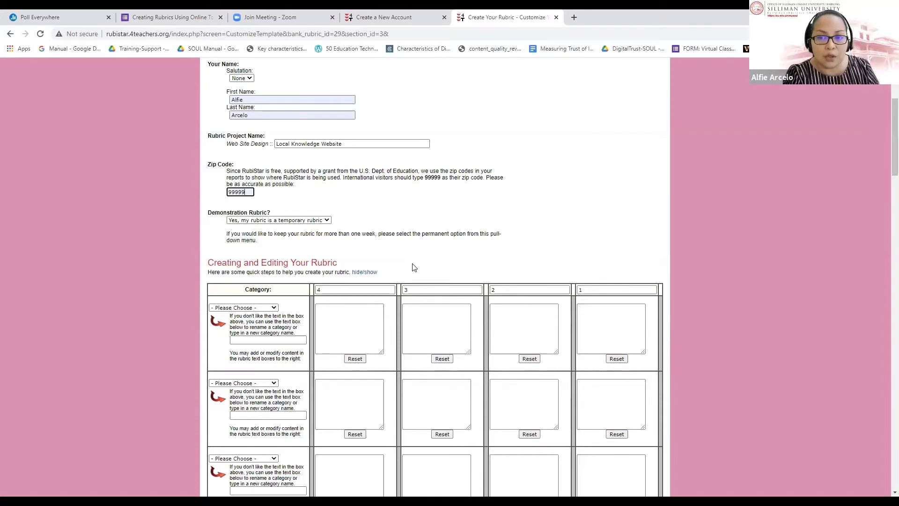
click(327, 222)
click(393, 221)
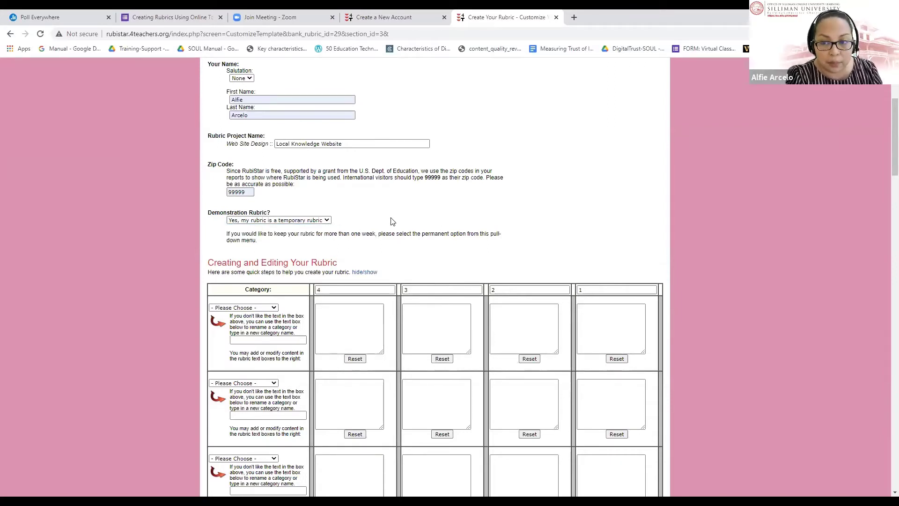
click(327, 222)
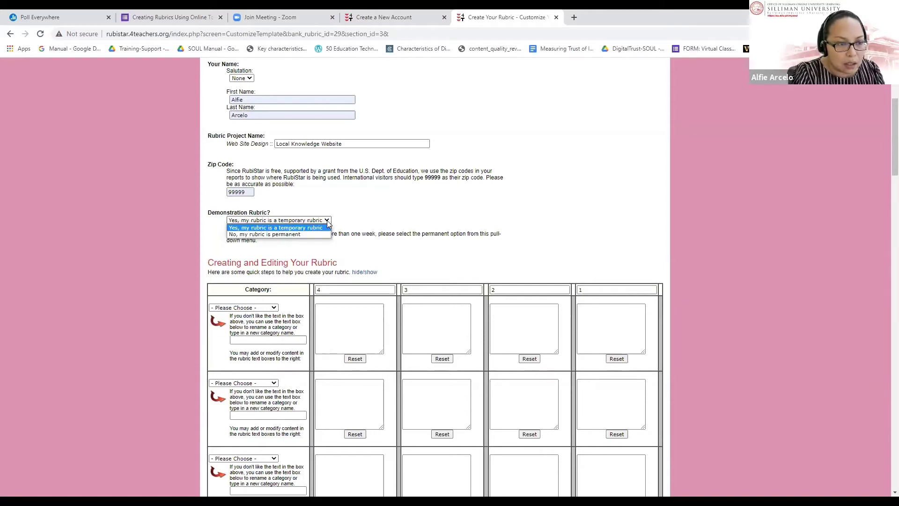
click(294, 237)
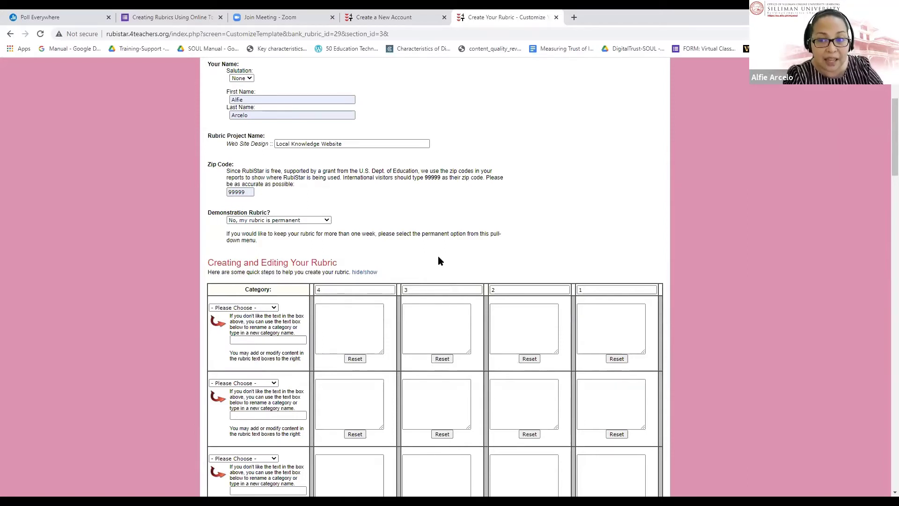
- Set the first rubric row's category to Graphics and look over its level descriptions
scroll(439, 260, down, 4)
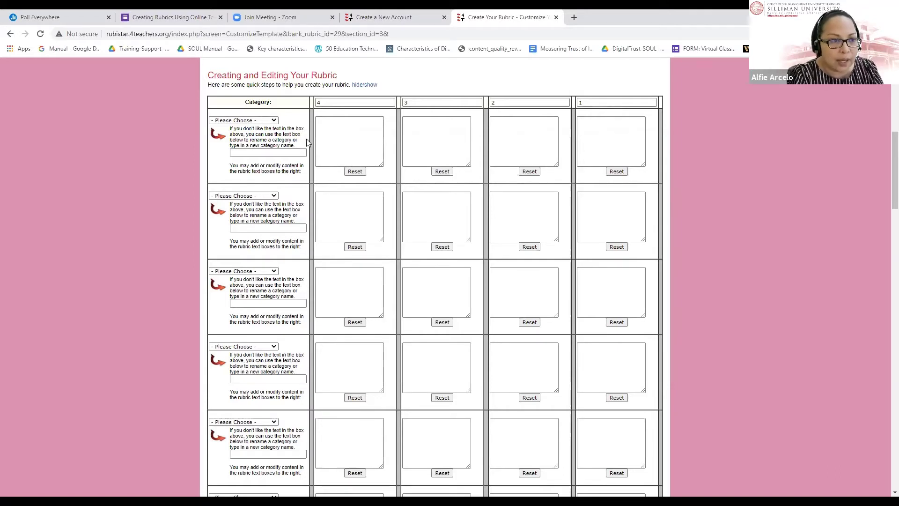
click(273, 121)
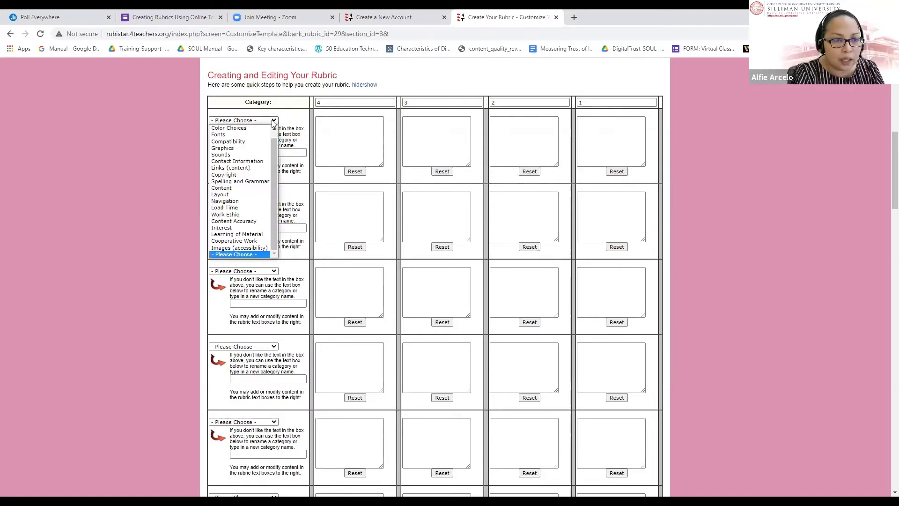
scroll(270, 159, down, 1)
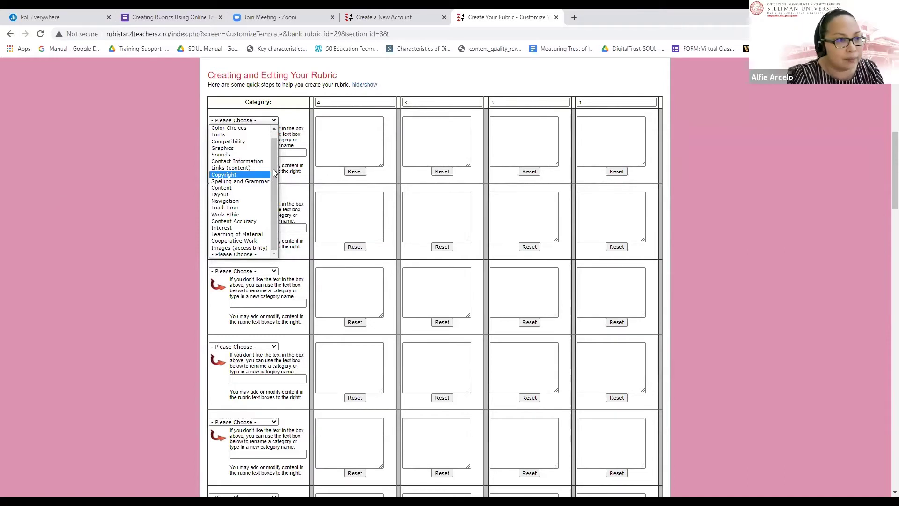
drag(275, 162, 273, 145)
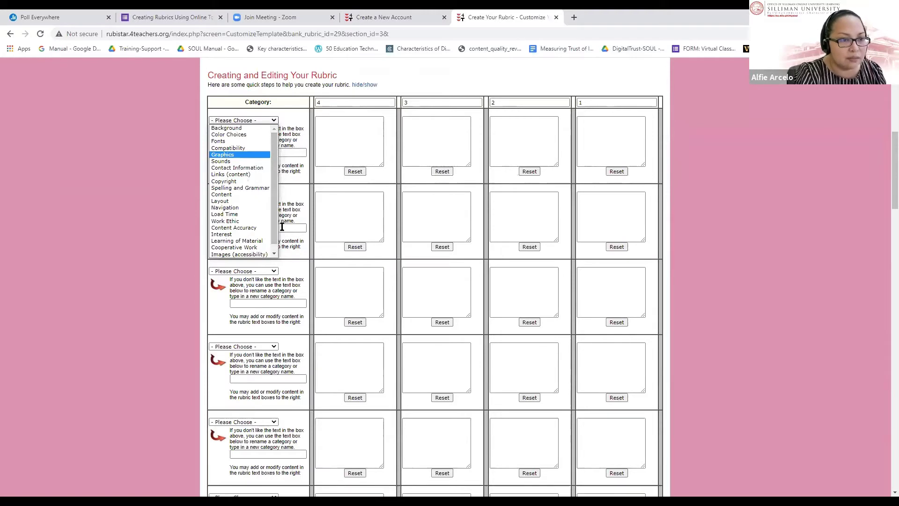
click(222, 154)
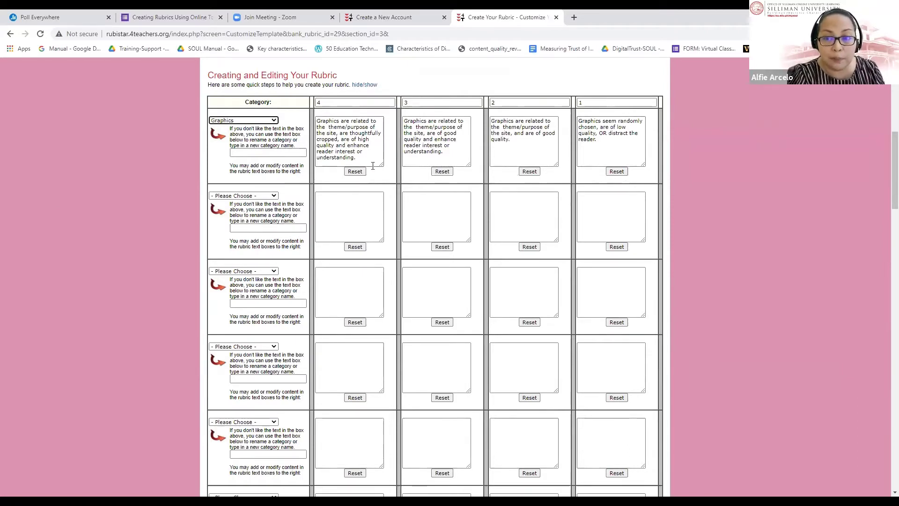
click(341, 127)
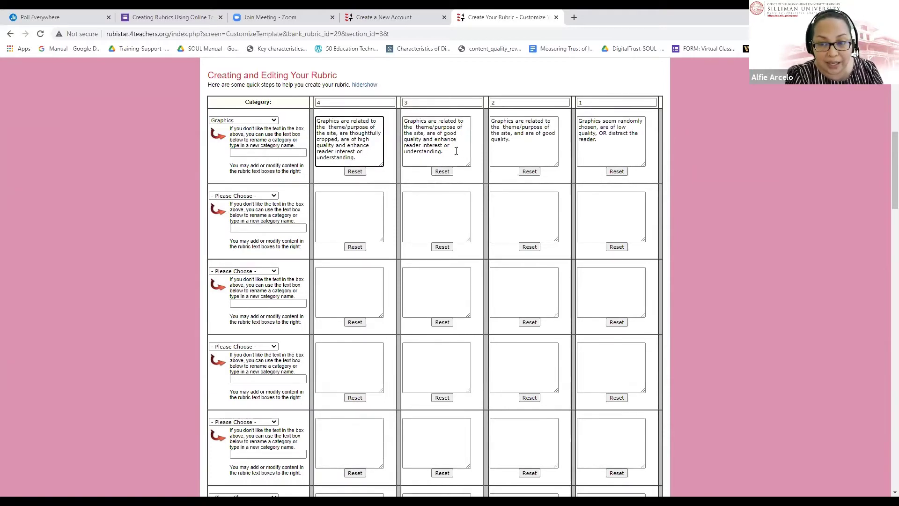
click(545, 141)
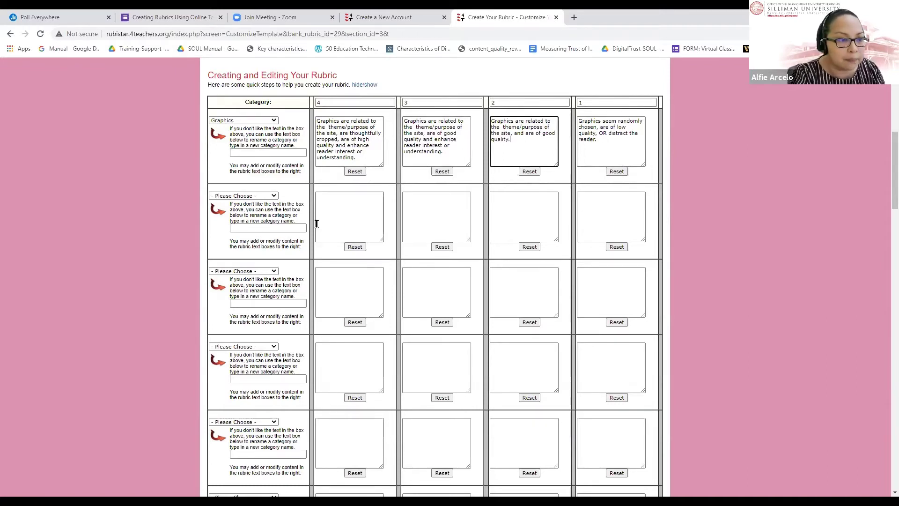
- Set the second rubric row's category to Navigation and read through its level 3 description
click(273, 196)
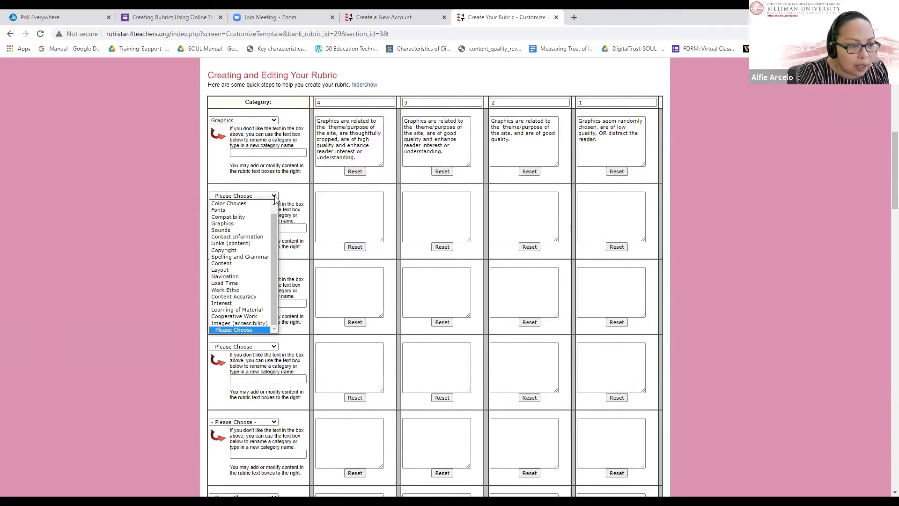
click(243, 276)
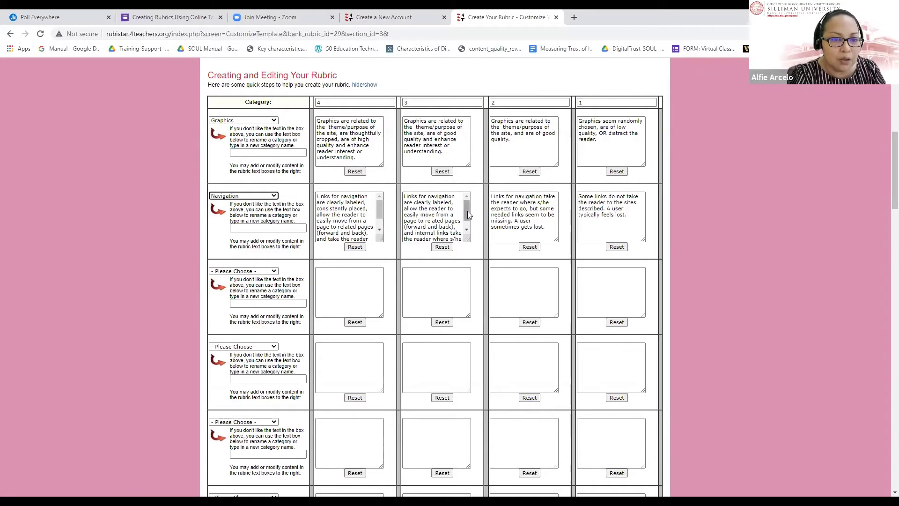
click(467, 231)
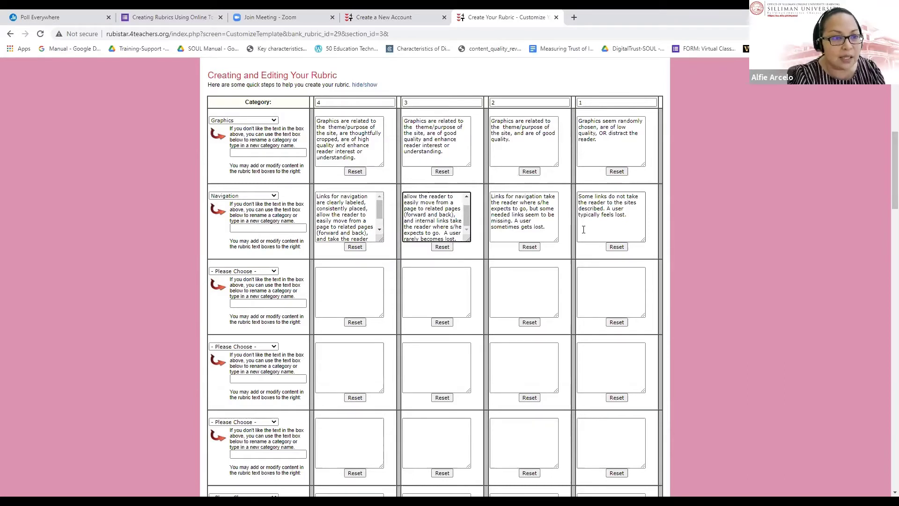
- Set the third rubric row's category to Links (content) and the fourth row's to Content Accuracy
click(274, 271)
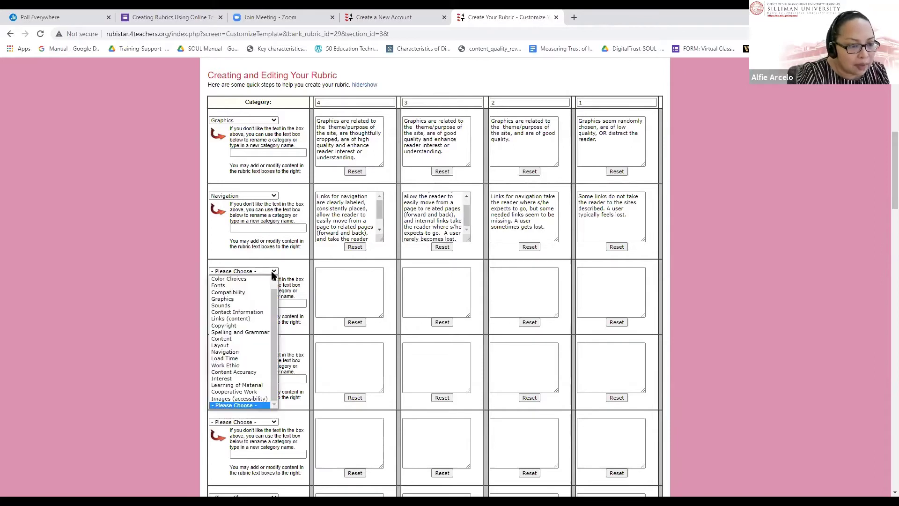
click(251, 319)
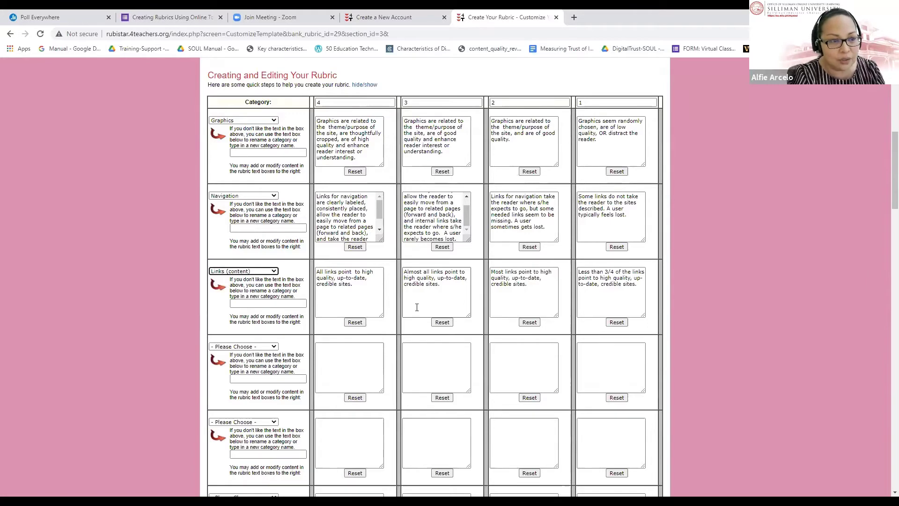
scroll(271, 311, down, 1)
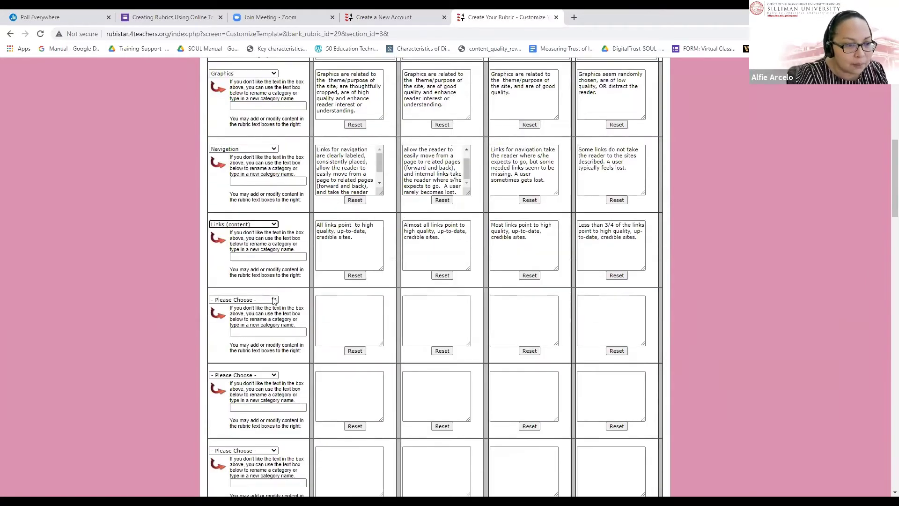
click(274, 301)
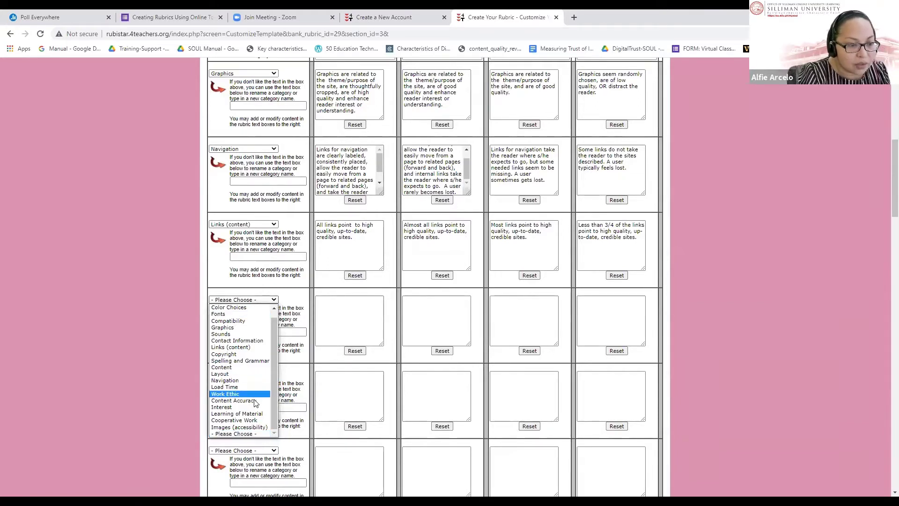
click(234, 400)
- Review the filled-in rubric rows and the category choices available for the fifth row
scroll(424, 352, up, 4)
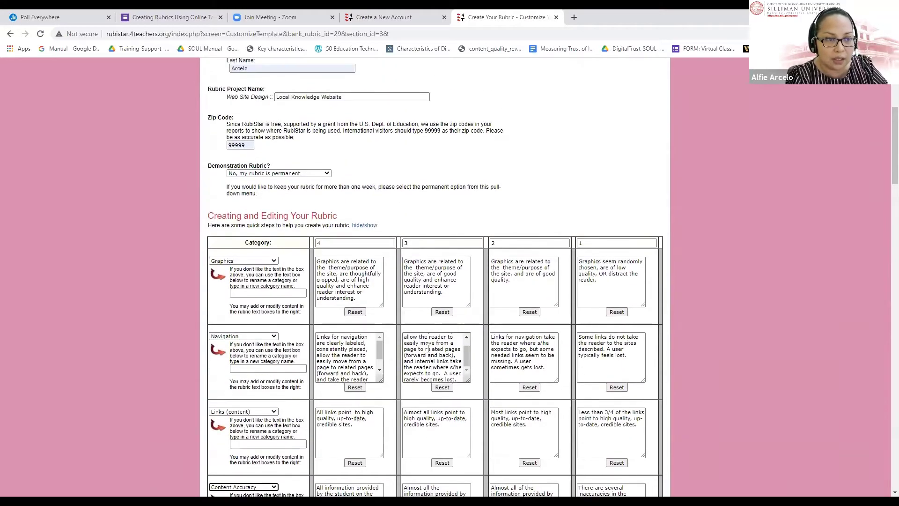
scroll(428, 349, down, 5)
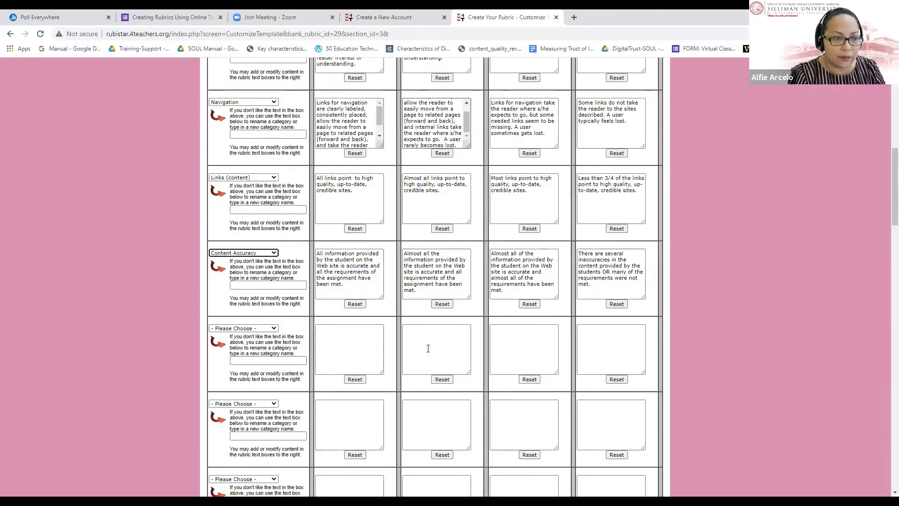
scroll(428, 349, up, 3)
scroll(428, 349, down, 1)
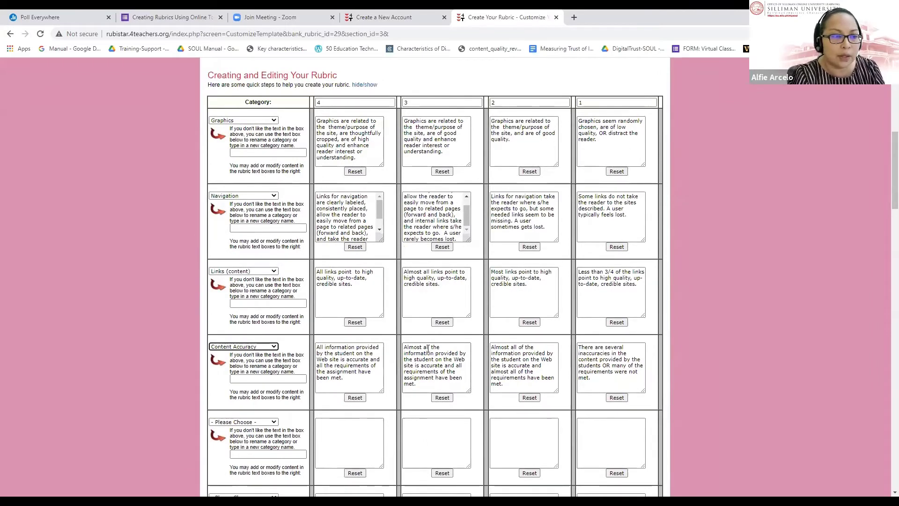
scroll(428, 348, down, 2)
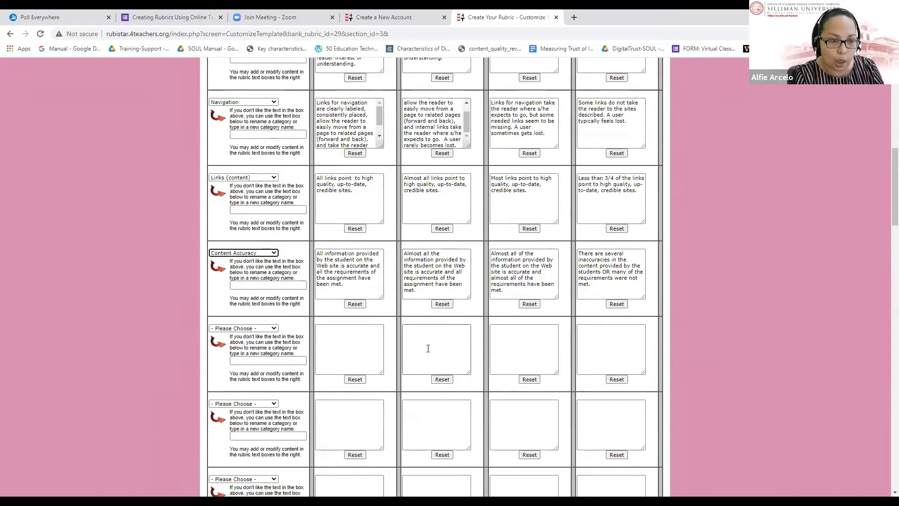
click(275, 329)
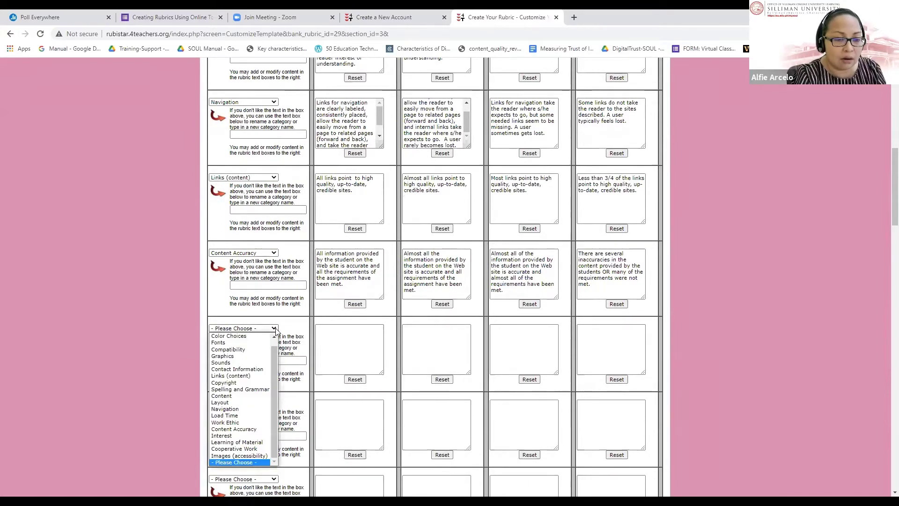
click(672, 311)
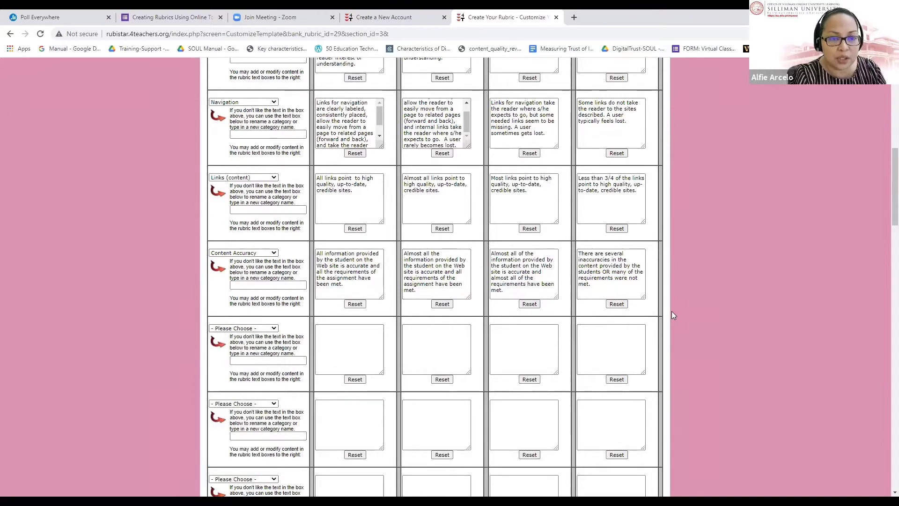
scroll(637, 314, down, 1)
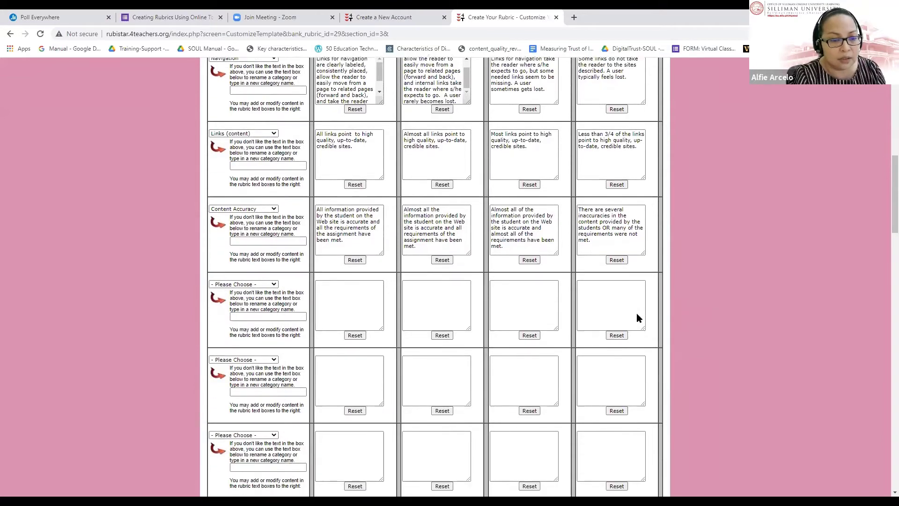
scroll(637, 316, up, 3)
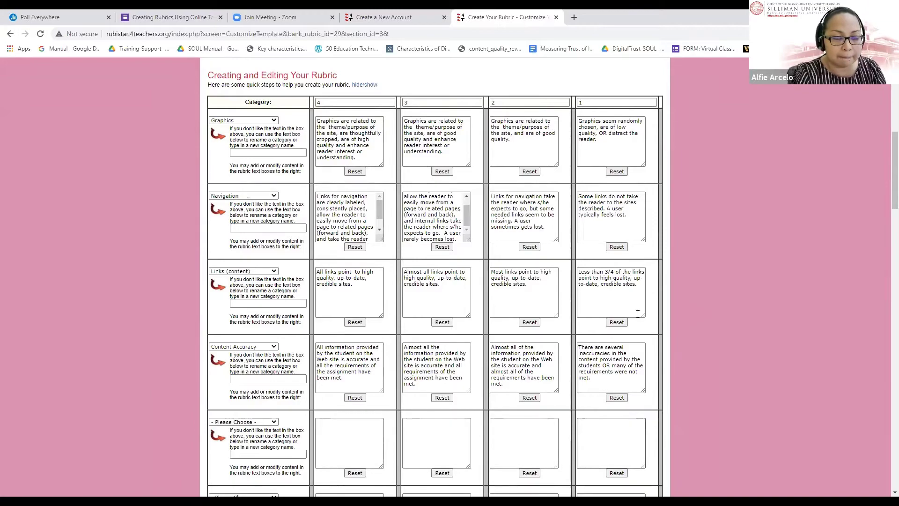
- Submit the rubric with its four filled-in categories and look over the preview
scroll(638, 314, down, 6)
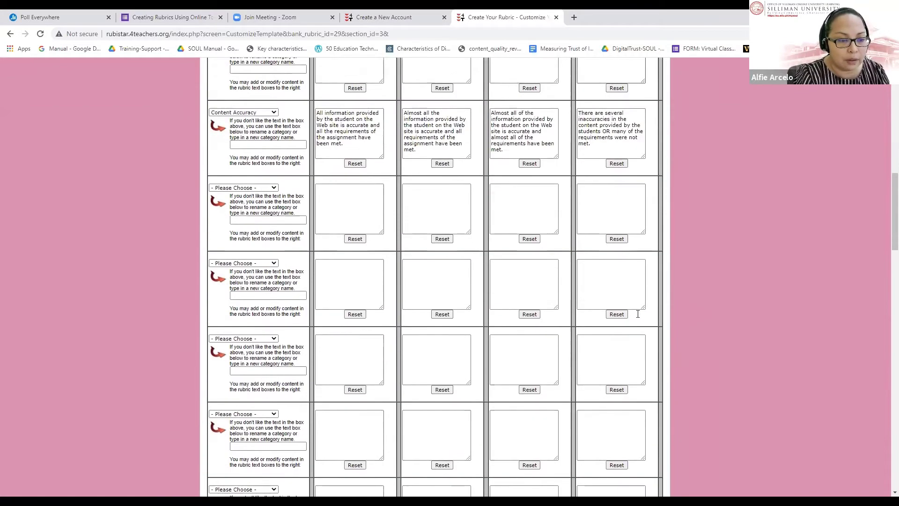
scroll(637, 315, down, 10)
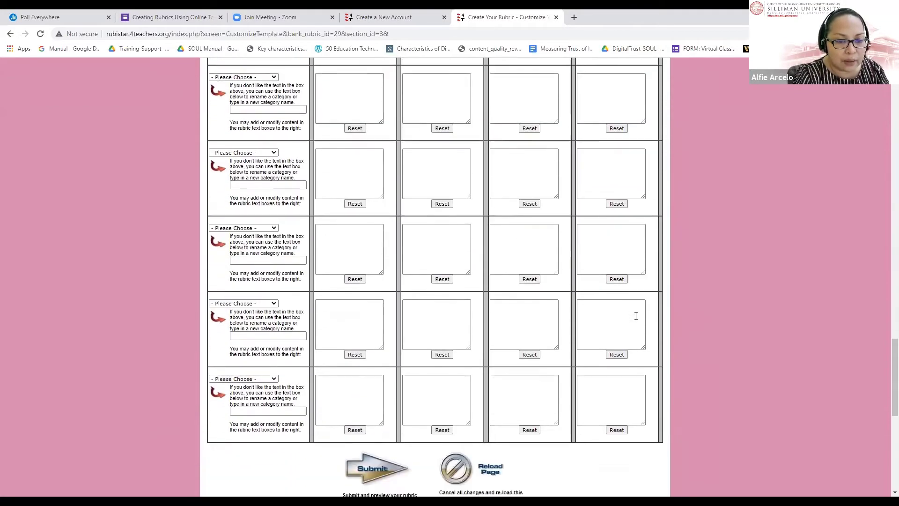
scroll(636, 316, up, 10)
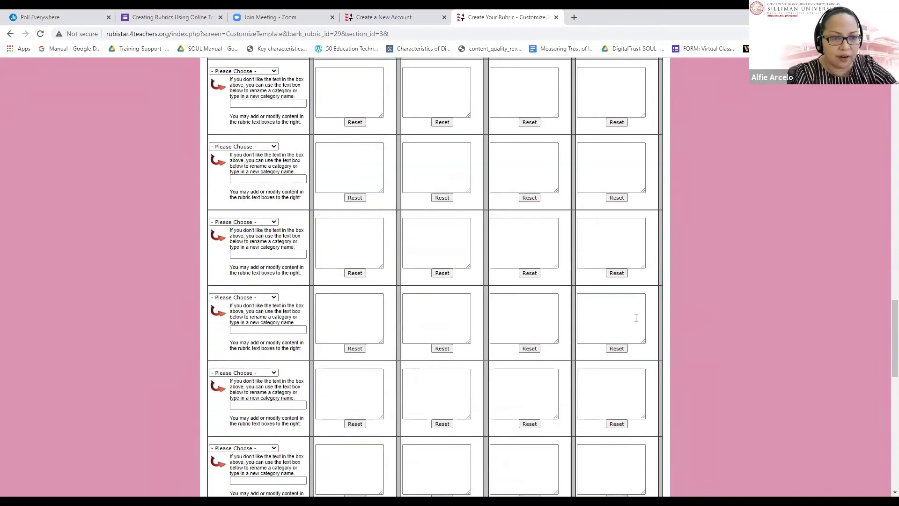
scroll(636, 318, down, 6)
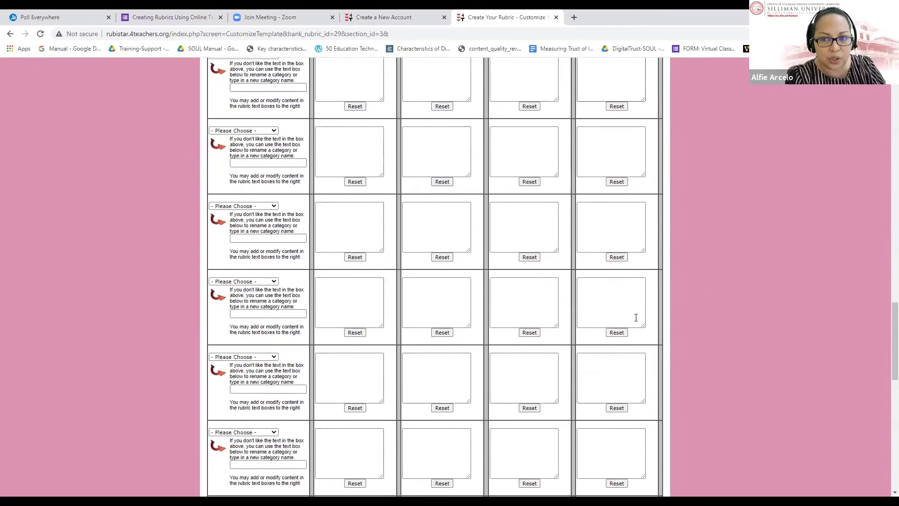
scroll(636, 317, down, 5)
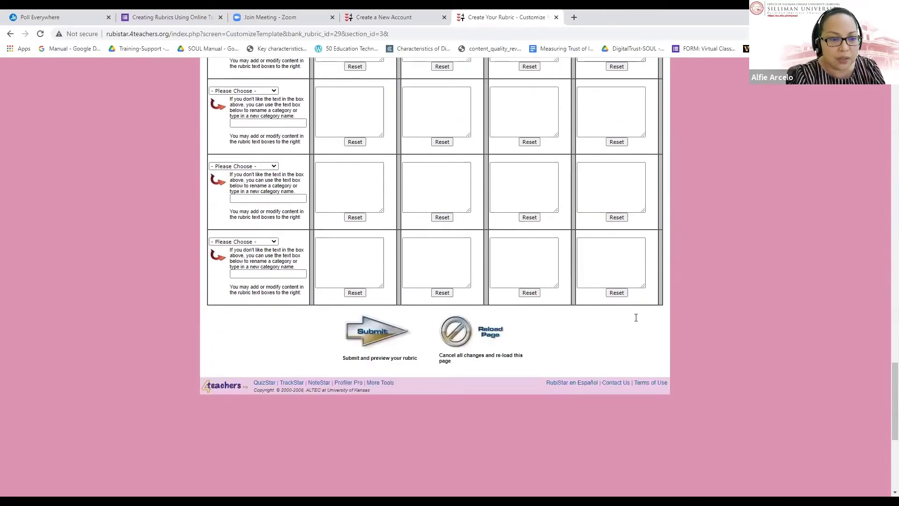
click(369, 337)
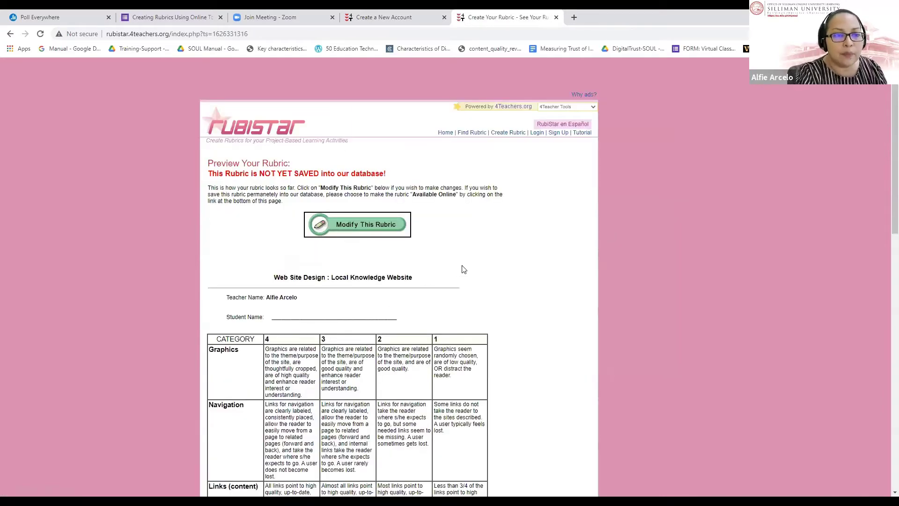
scroll(463, 266, down, 4)
scroll(462, 266, down, 1)
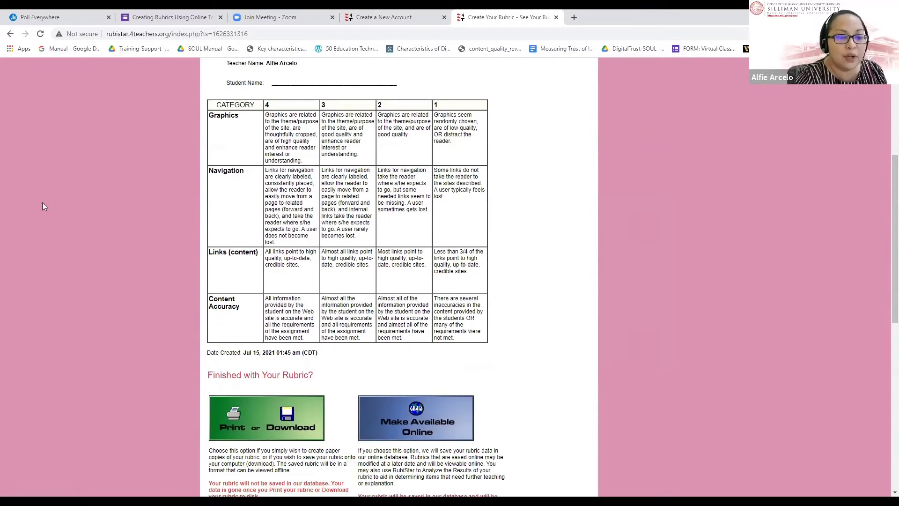
- Reopen the previewed rubric for modification and review its rubric information, category rows and level descriptions
scroll(510, 223, up, 4)
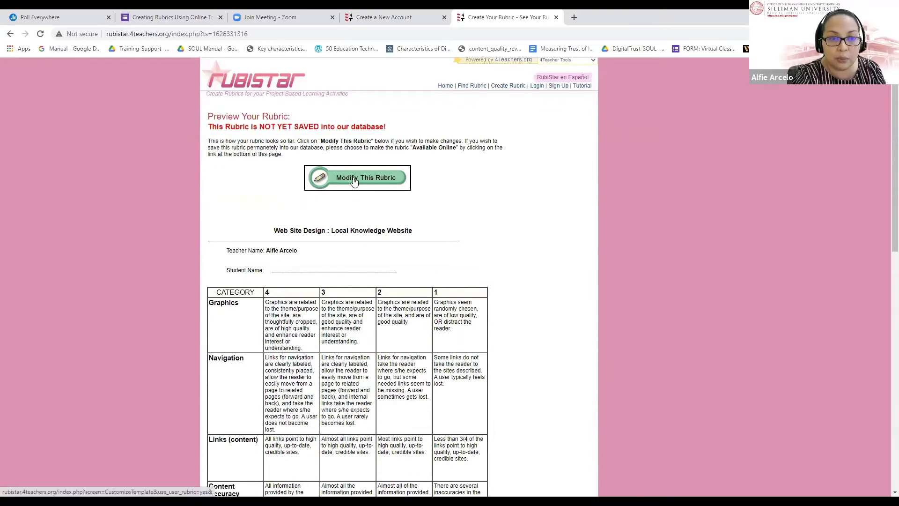
click(353, 180)
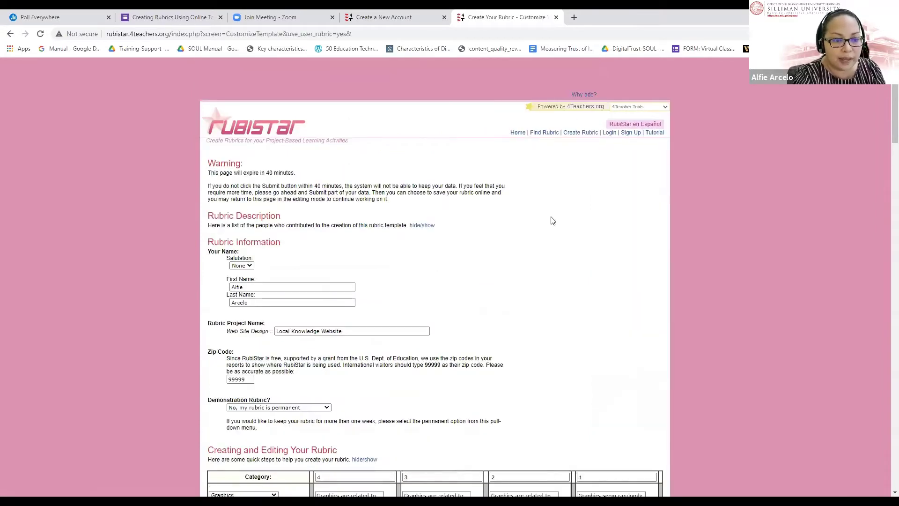
scroll(553, 221, down, 4)
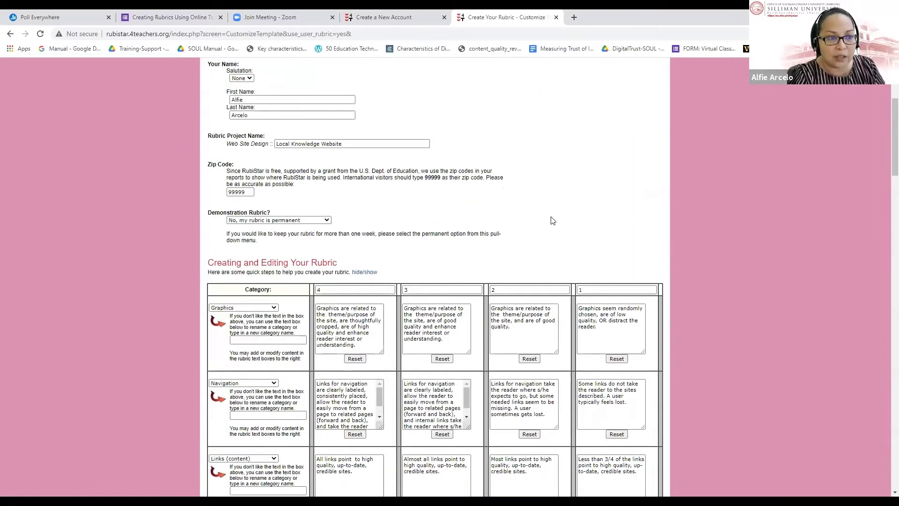
scroll(553, 221, down, 2)
scroll(552, 218, up, 5)
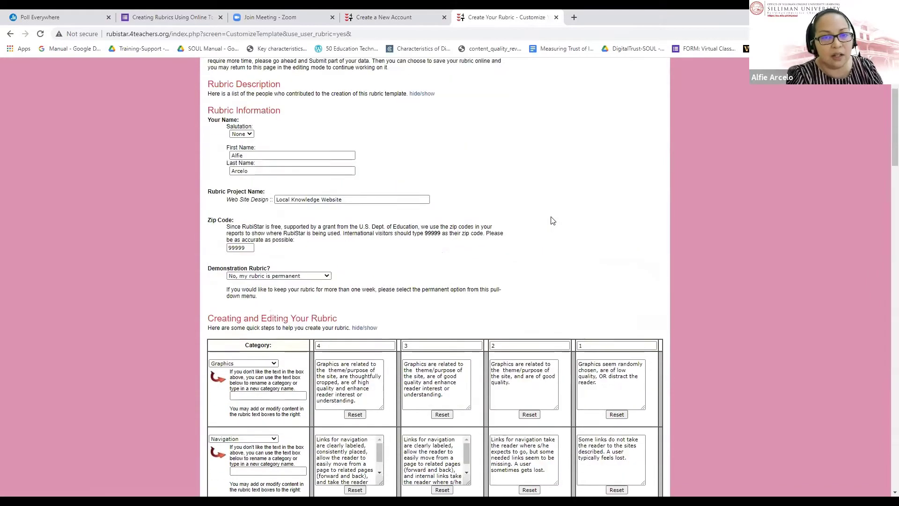
scroll(553, 221, down, 5)
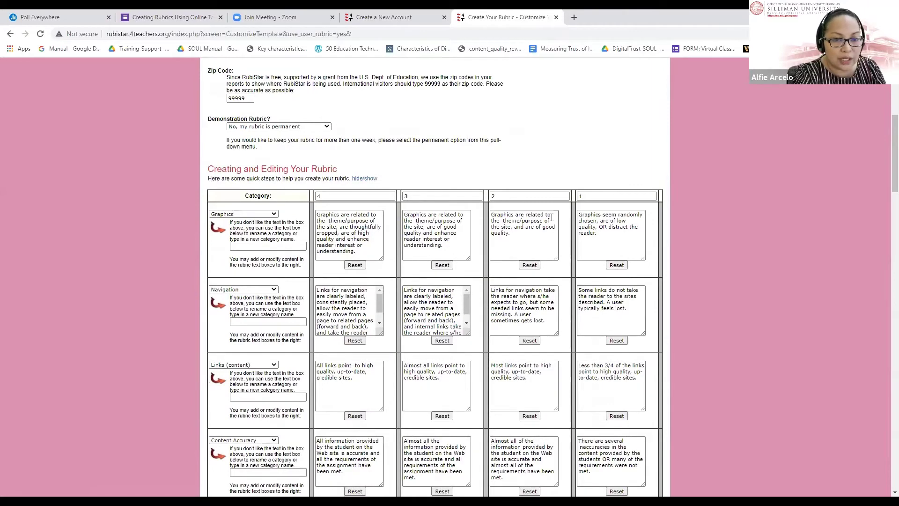
scroll(552, 217, down, 3)
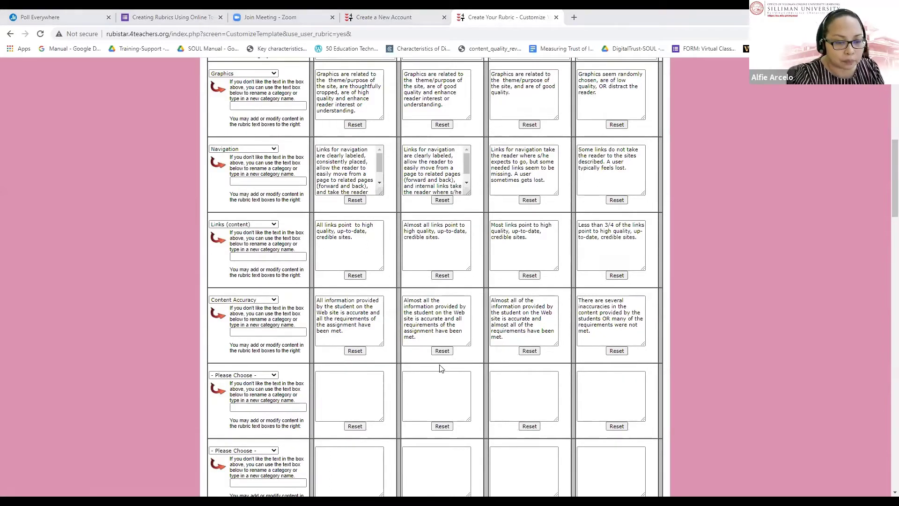
scroll(439, 368, down, 15)
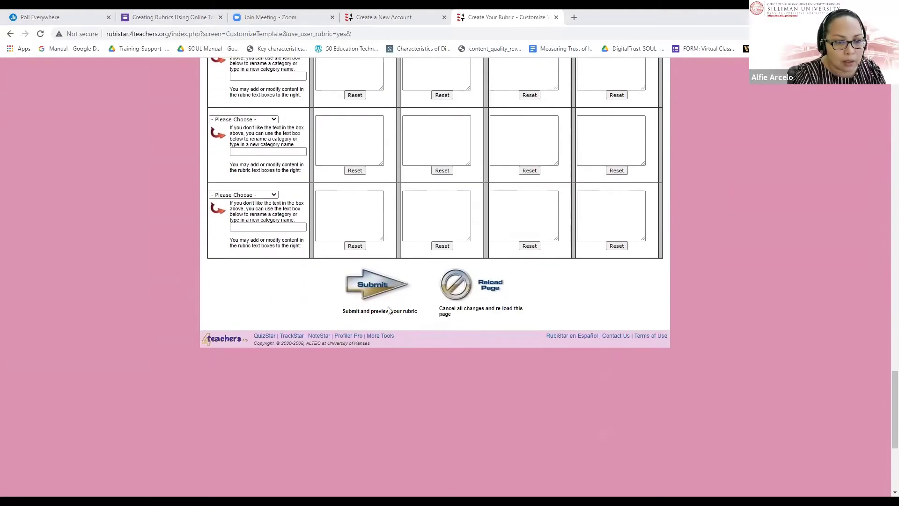
- Resubmit the Local Knowledge Website rubric and check its preview page
click(372, 288)
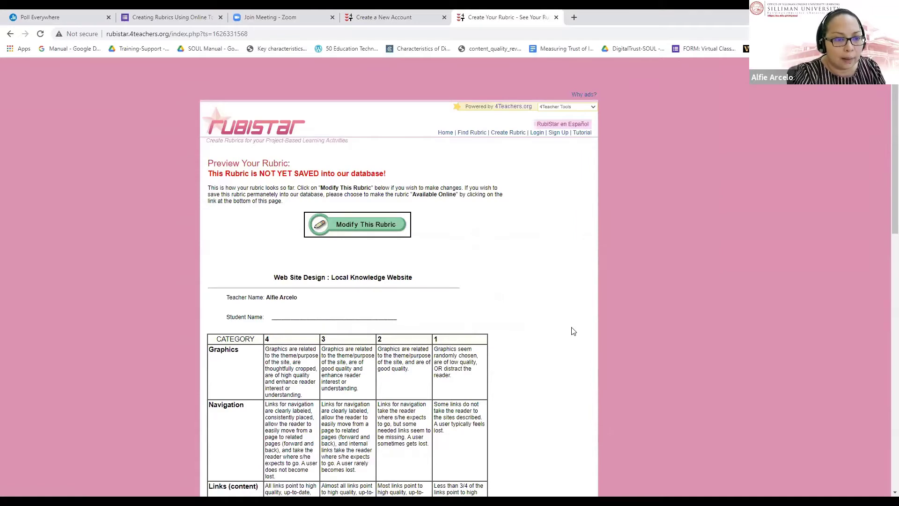
scroll(571, 332, down, 5)
scroll(563, 314, up, 5)
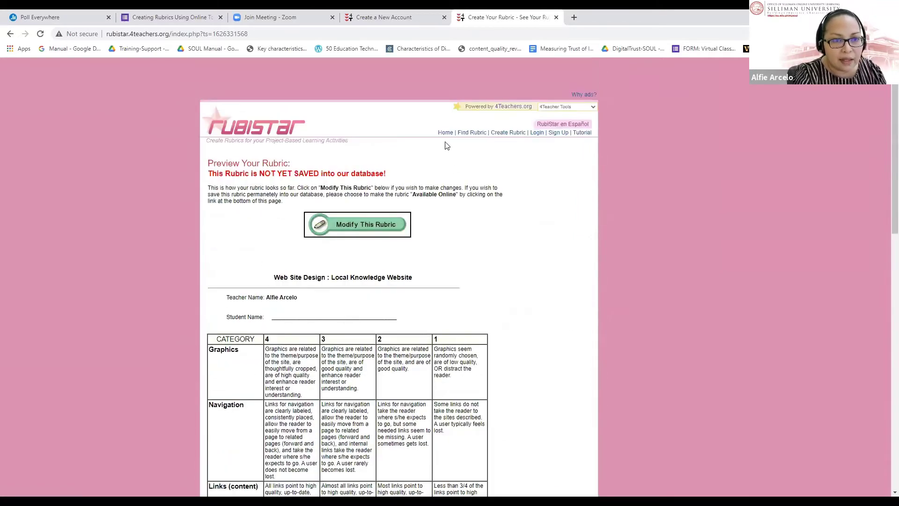
- Leave the preview for the RubiStar home page and open the returning user login form
click(445, 135)
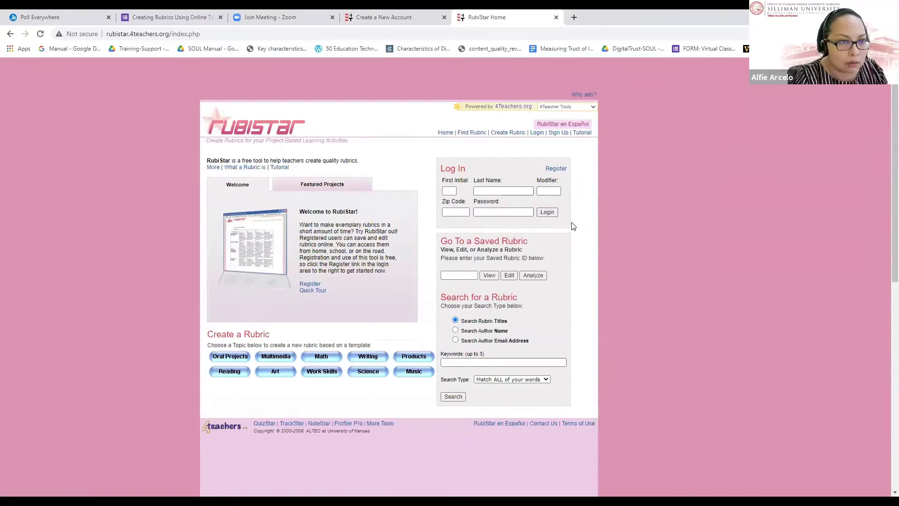
scroll(573, 226, down, 1)
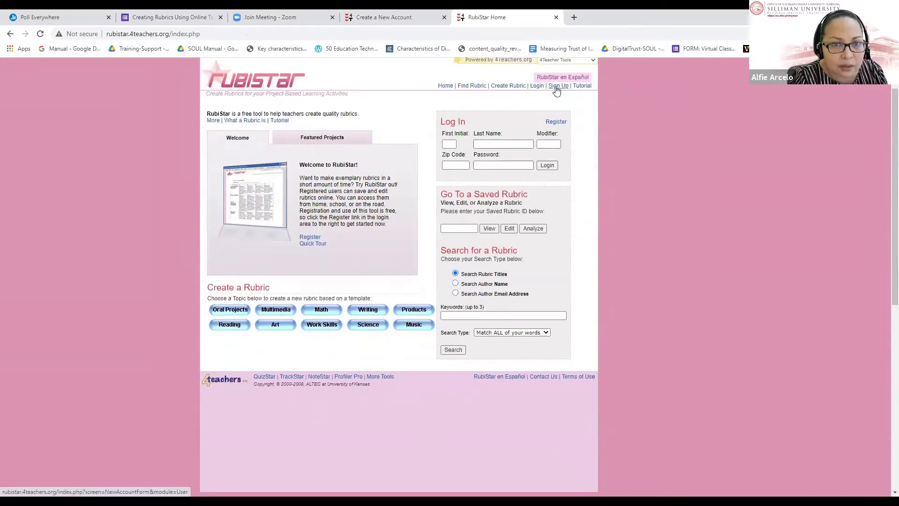
click(534, 88)
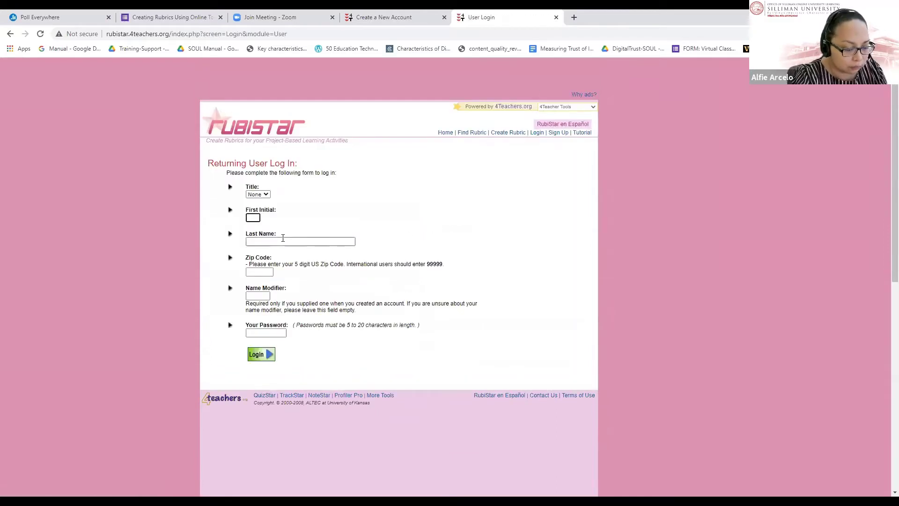
- Log in with the teacher's first initial and last name, ZIP code 9999 and the account password, leaving the name modifier empty
text(J)
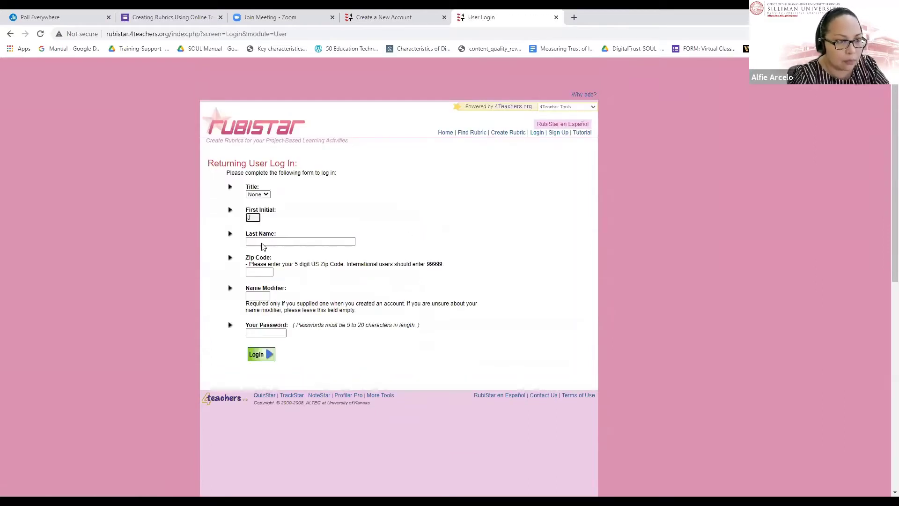
click(287, 241)
click(261, 262)
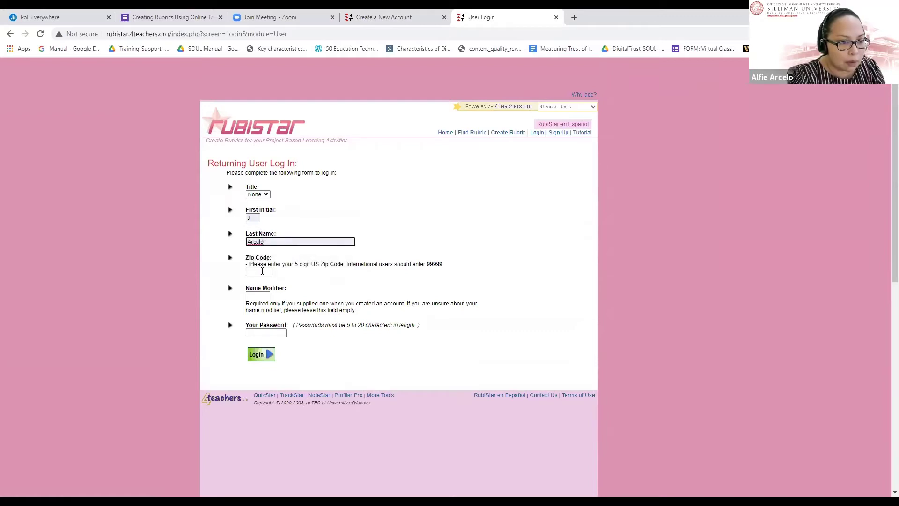
click(262, 272)
click(258, 289)
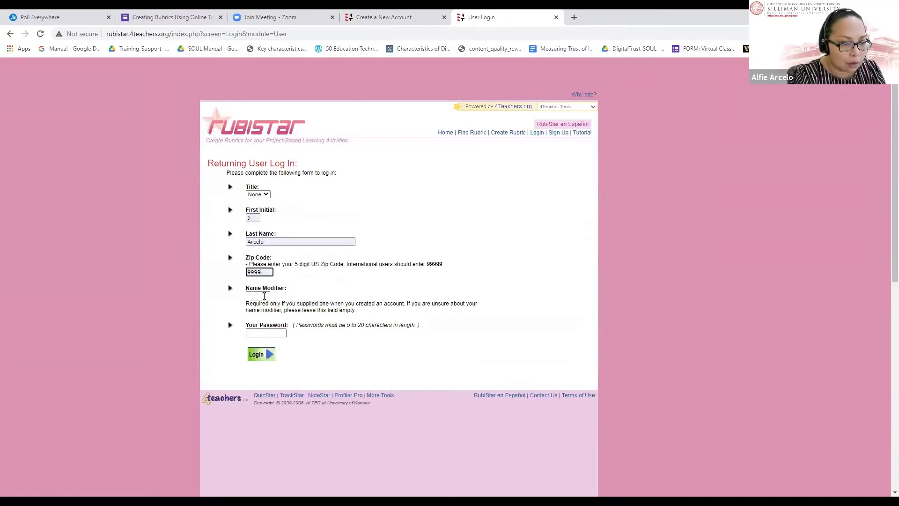
key(Tab)
click(265, 333)
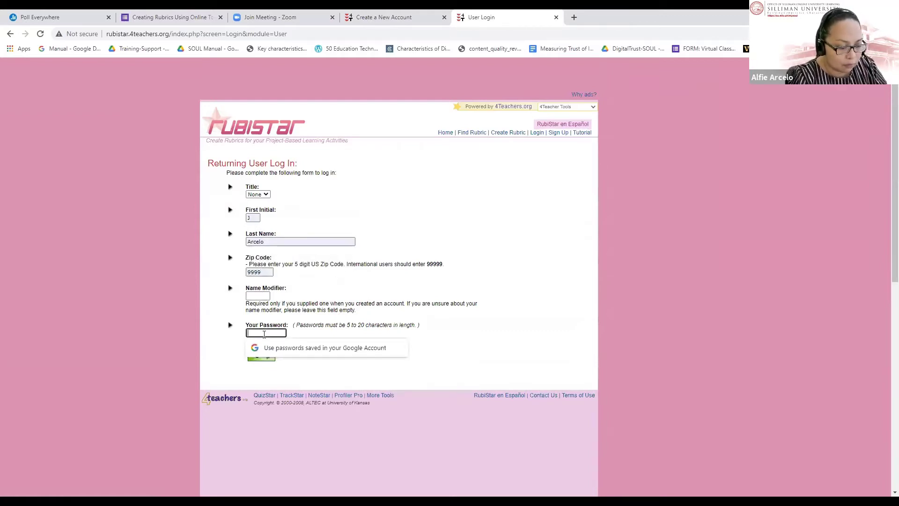
text(•••)
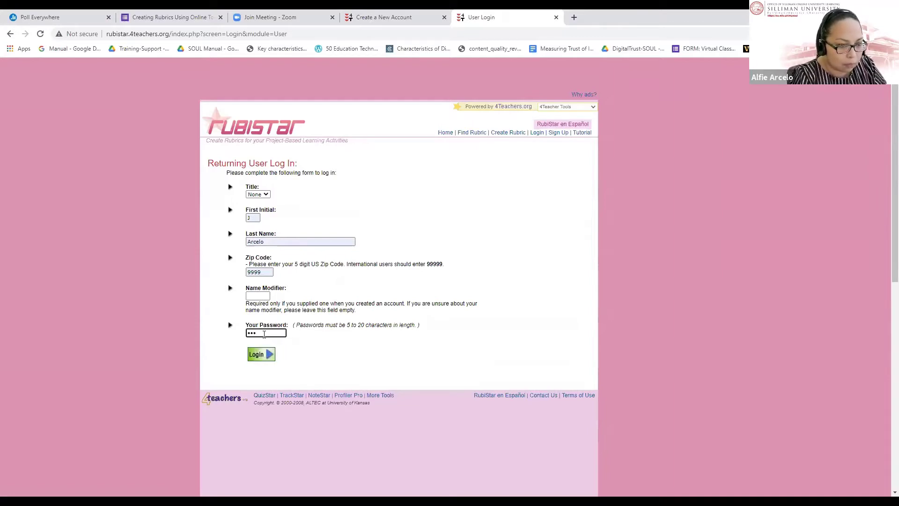
text(••••••)
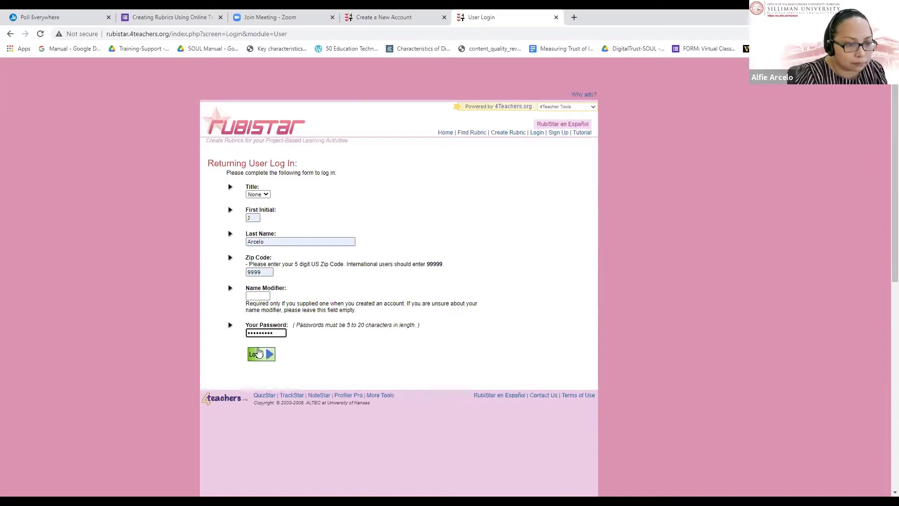
click(260, 358)
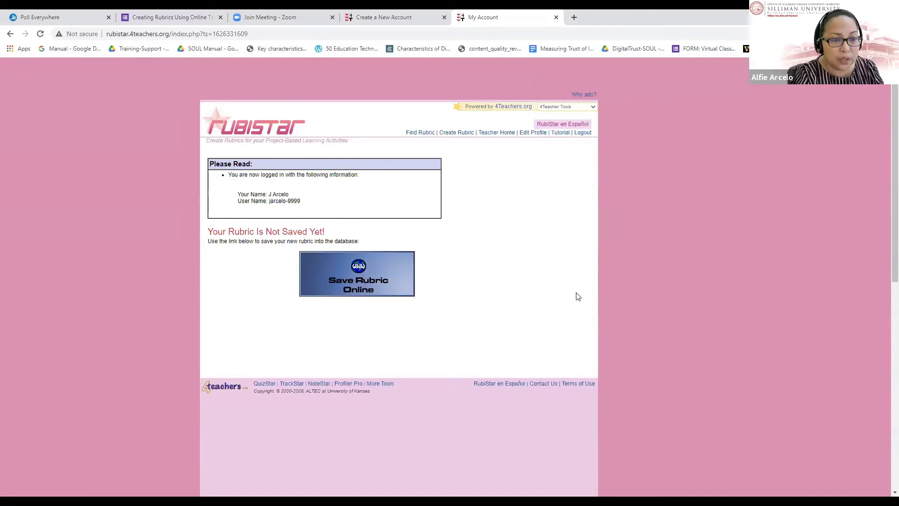
- Save the new rubric online and go to the teacher home page listing the account's rubrics
click(369, 284)
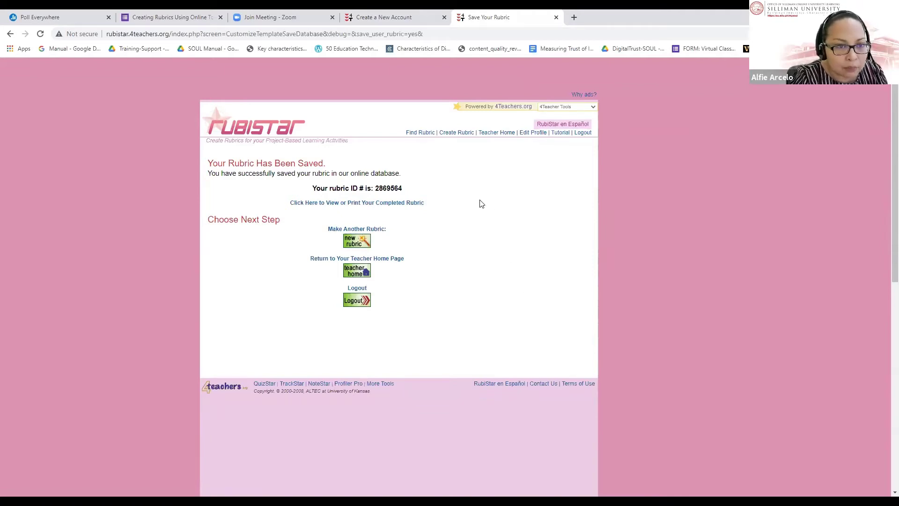
click(502, 133)
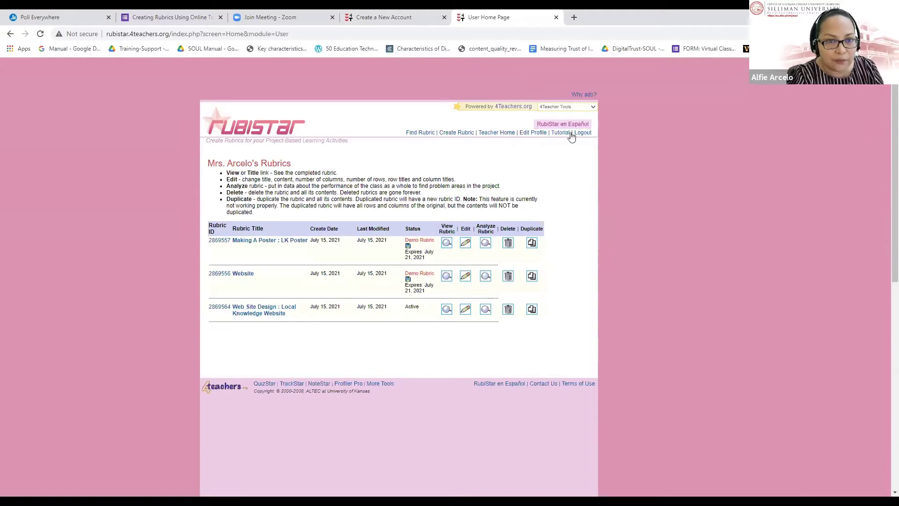
click(494, 133)
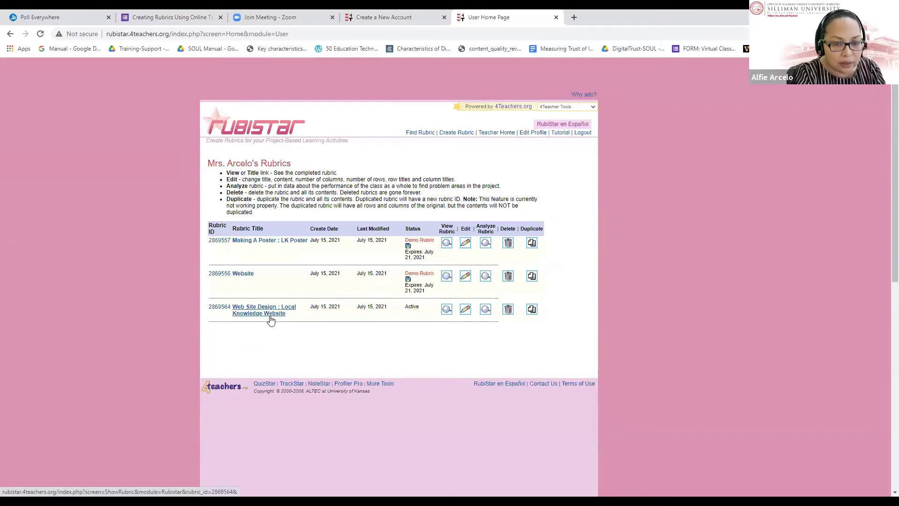
- View the completed Web Site Design : Local Knowledge Website rubric and return to the list of rubrics
click(447, 310)
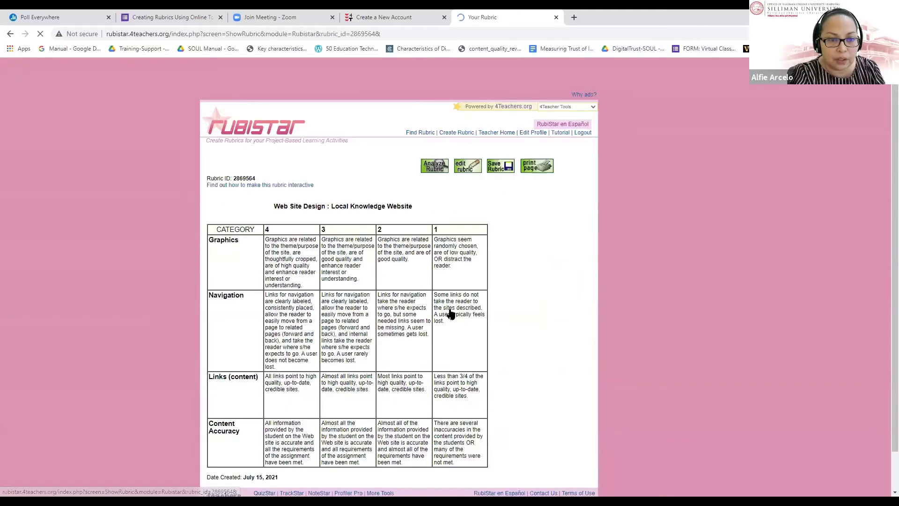
click(10, 34)
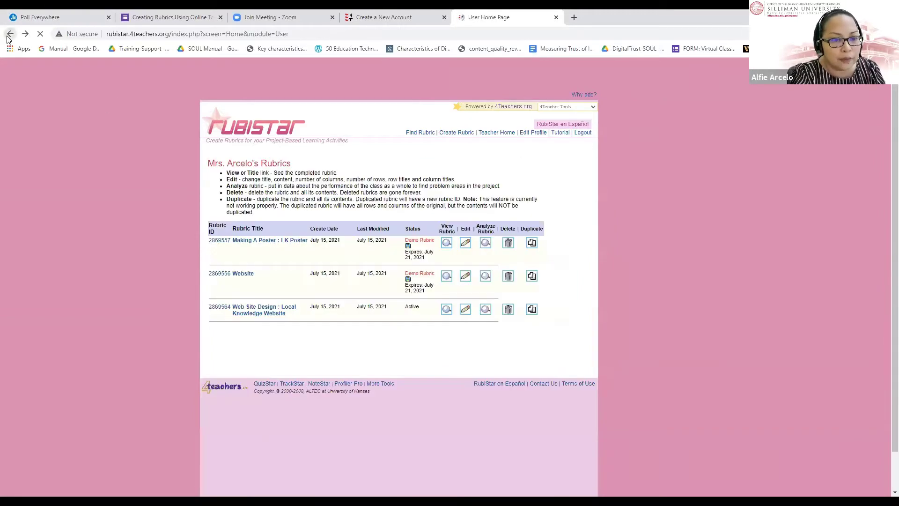
- Open the Local Knowledge Website rubric for editing and look over the options for its info, columns, row names and contents
click(468, 310)
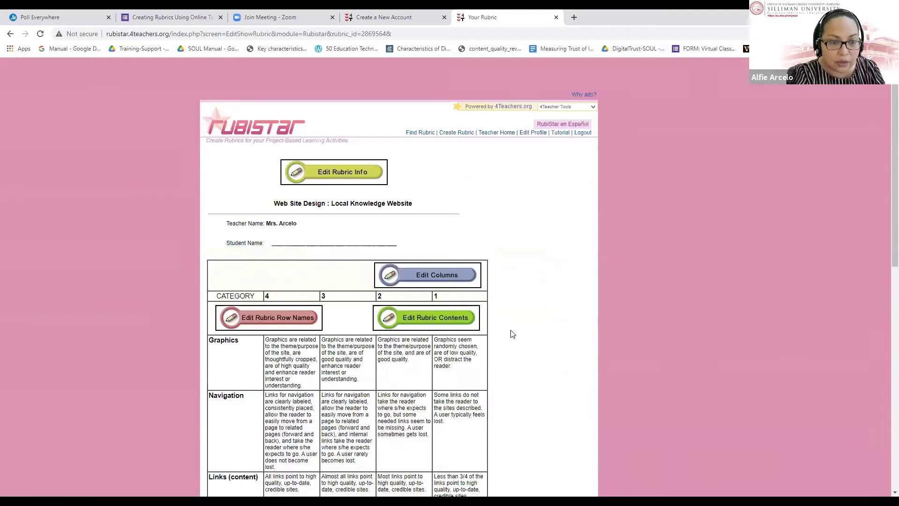
scroll(511, 333, down, 2)
scroll(512, 333, down, 1)
scroll(512, 334, down, 2)
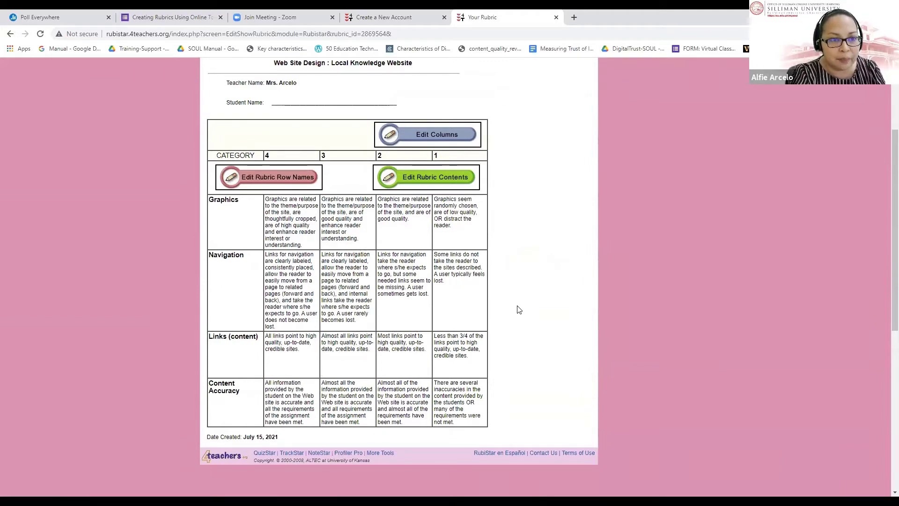
scroll(518, 309, up, 2)
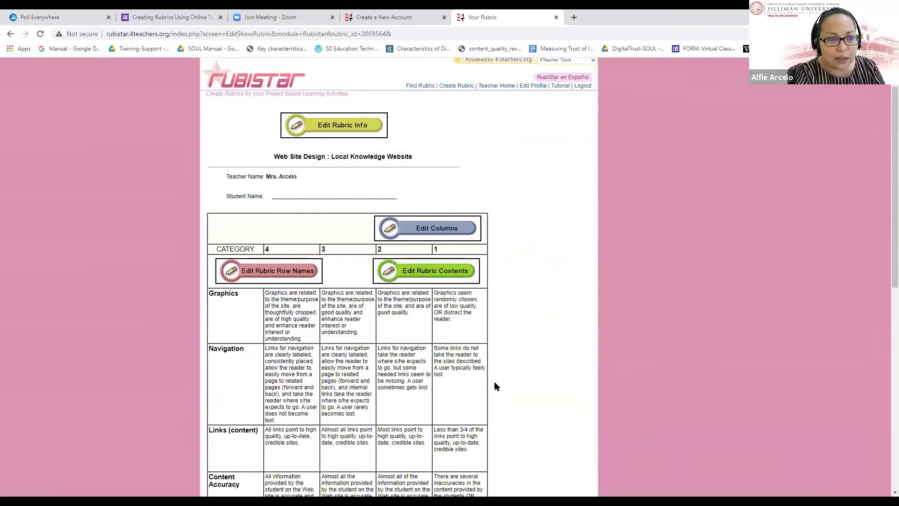
scroll(494, 381, down, 1)
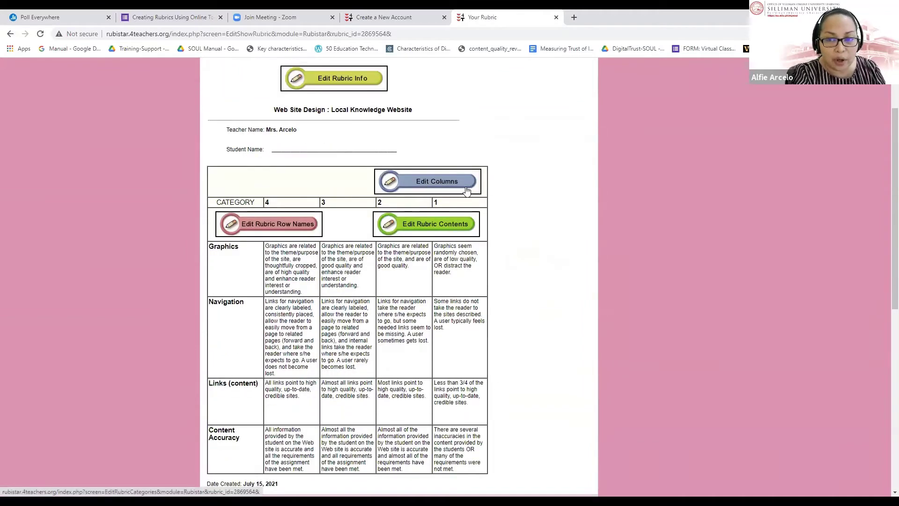
- Open the rubric's columns for editing and add a new column named 0
click(428, 182)
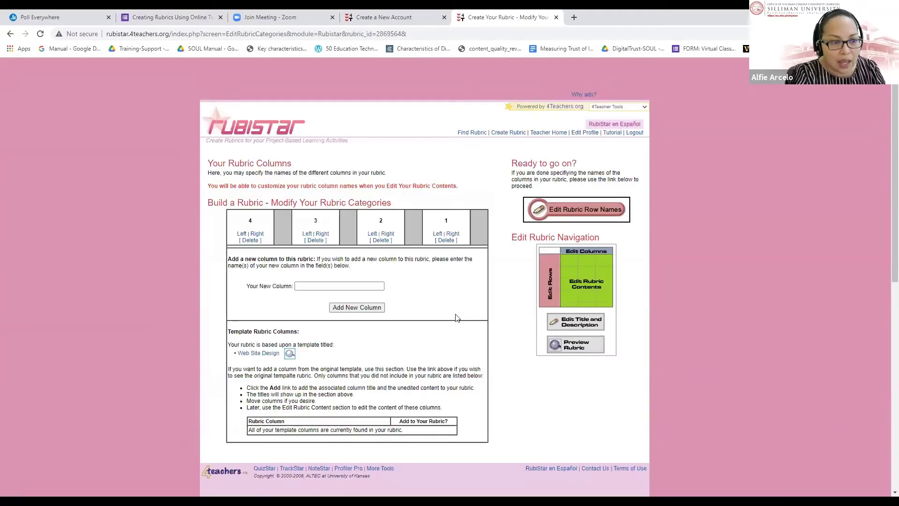
click(345, 288)
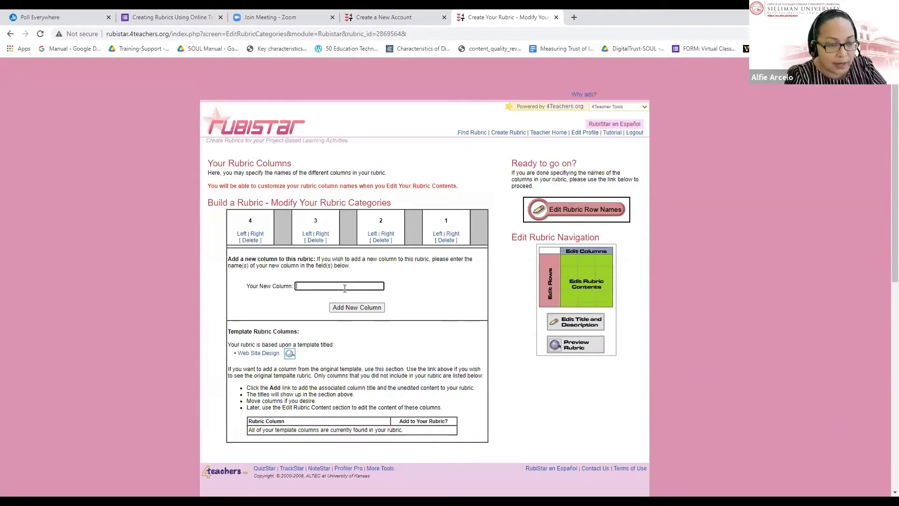
text(5)
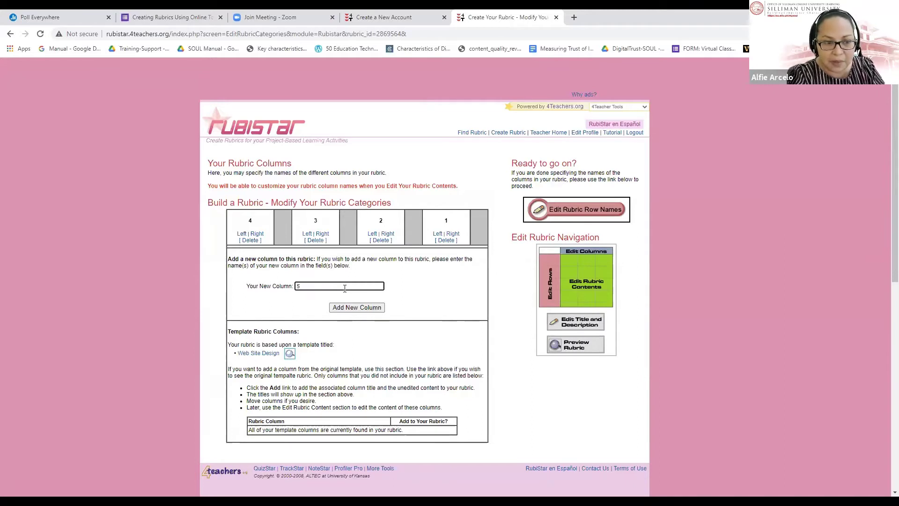
key(BackSpace)
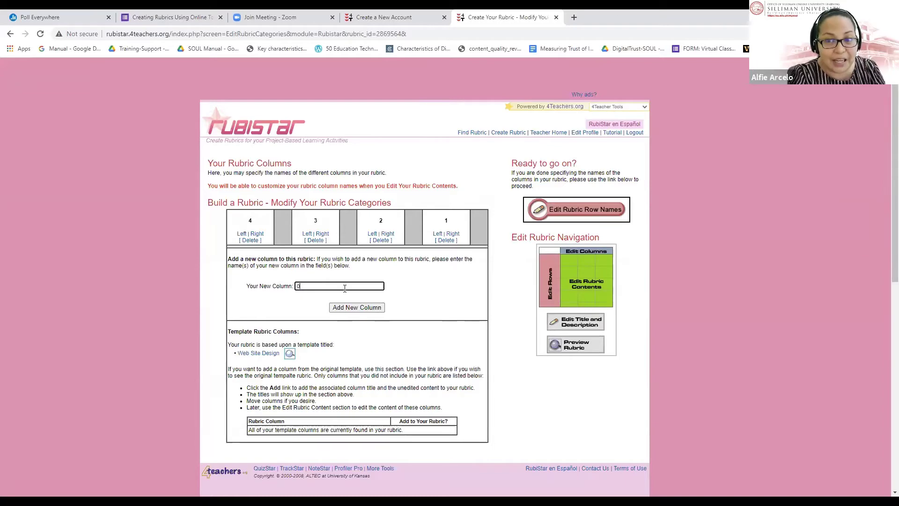
click(357, 312)
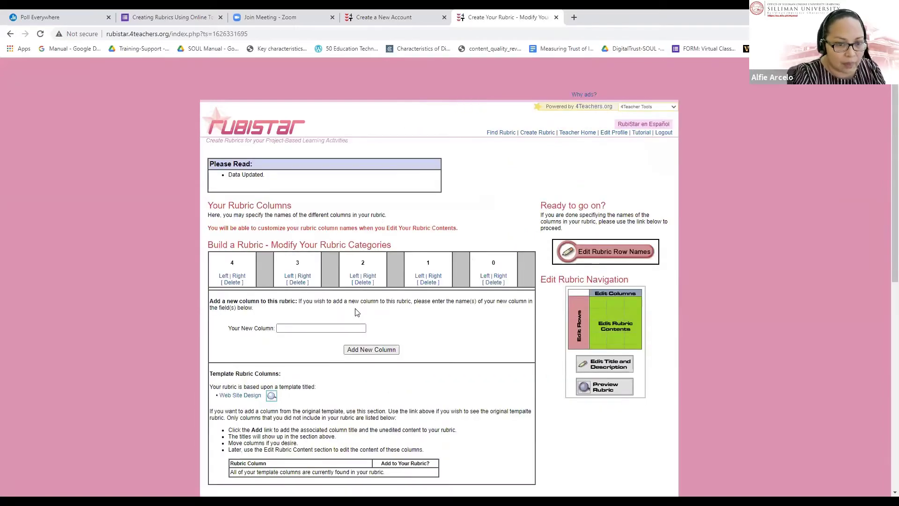
scroll(473, 332, down, 3)
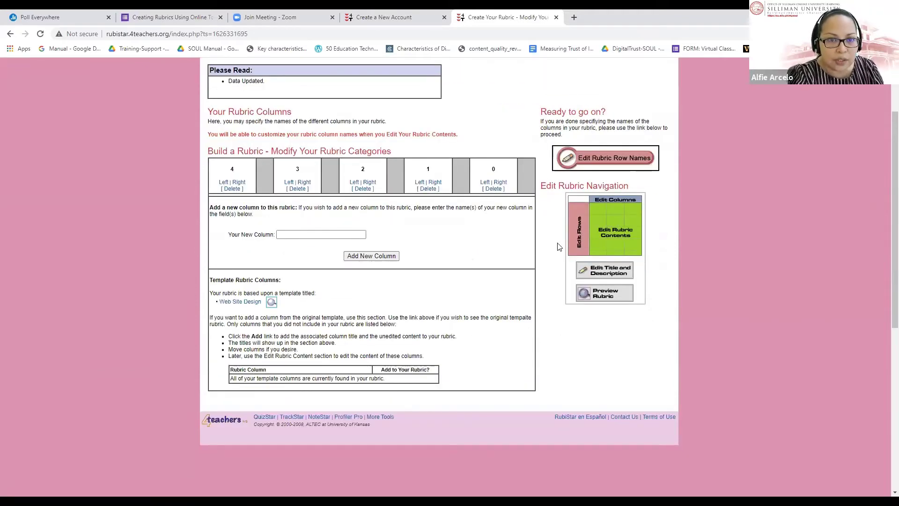
click(612, 203)
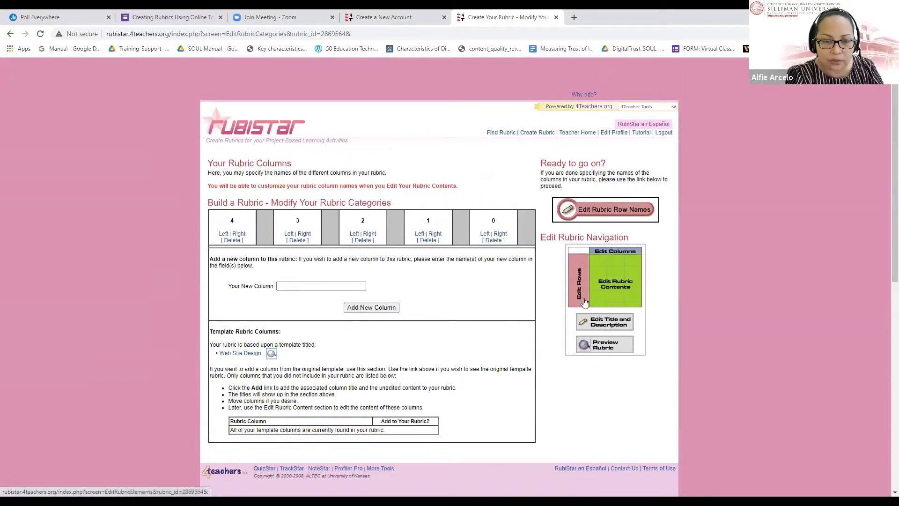
- Open the rubric's rows for editing and add two new rows named Organization and Submission
click(579, 289)
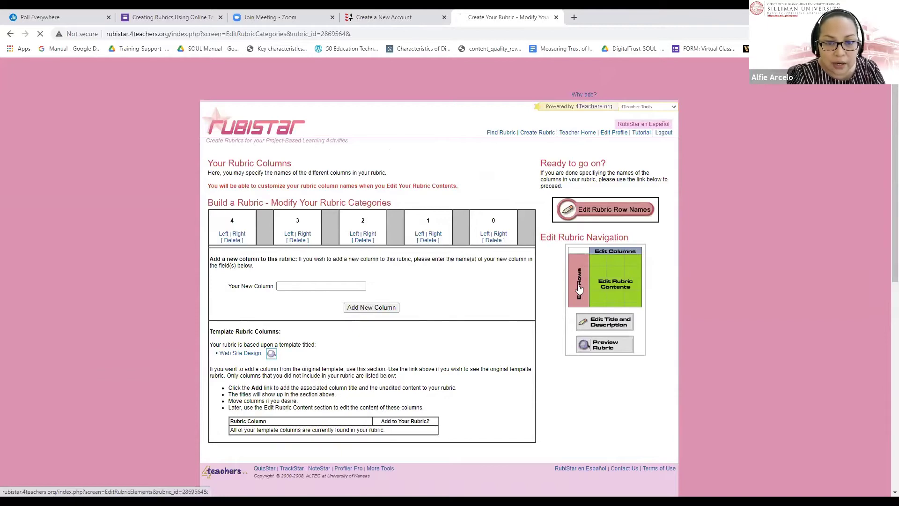
scroll(542, 311, down, 1)
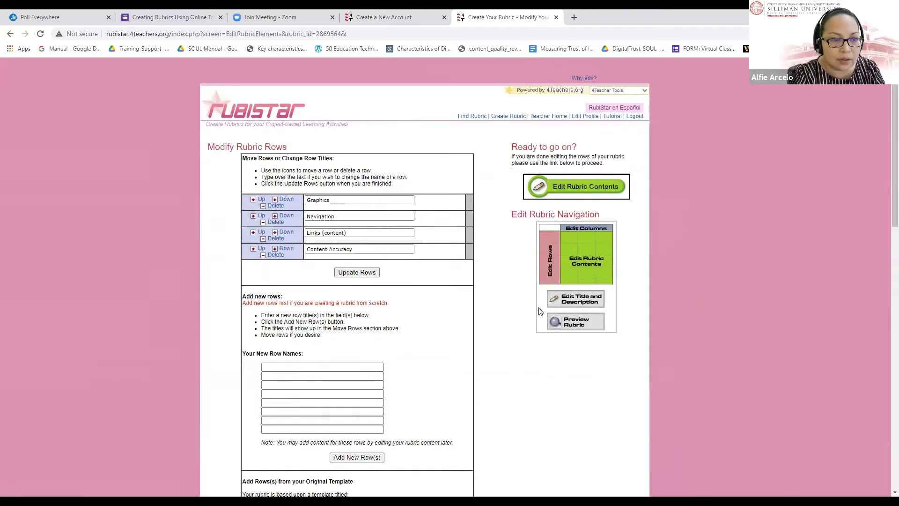
scroll(442, 192, down, 1)
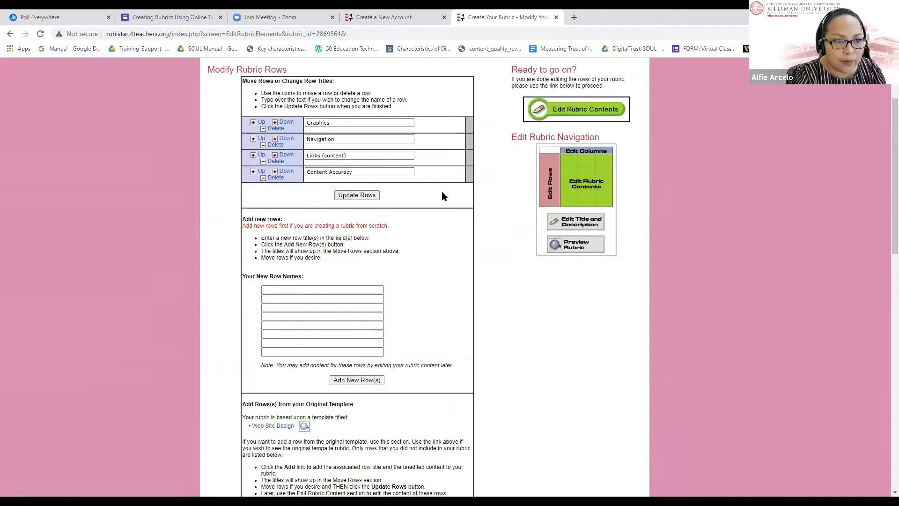
scroll(442, 191, up, 1)
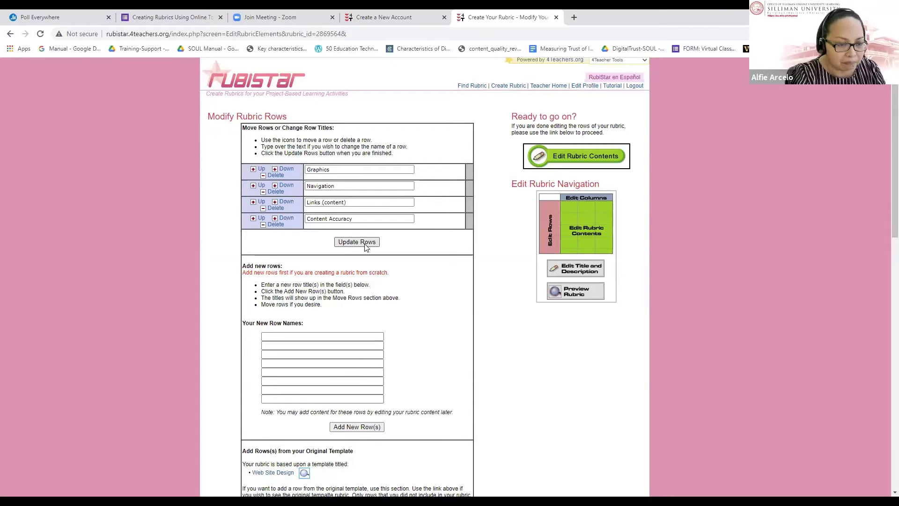
click(335, 338)
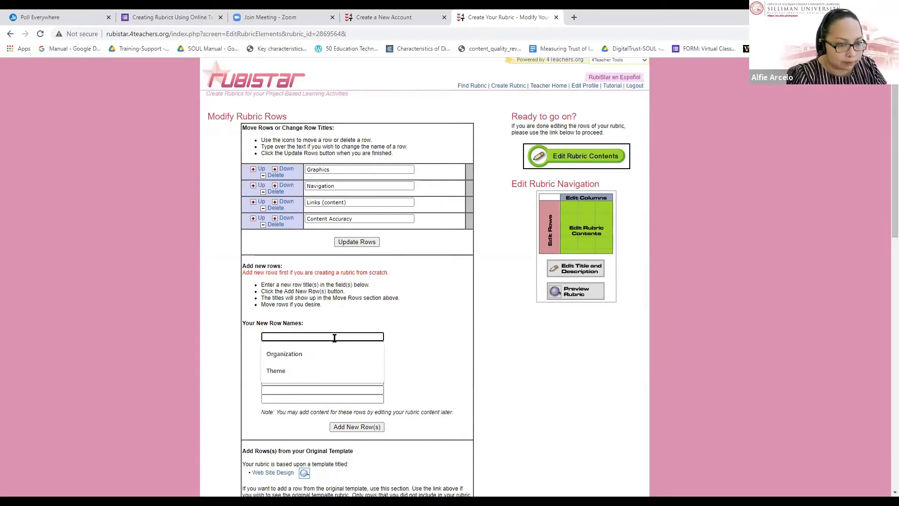
click(300, 354)
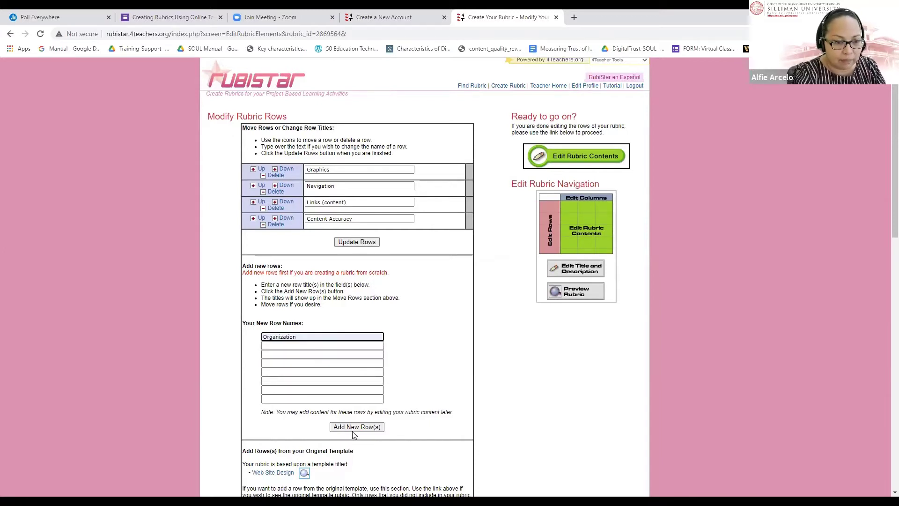
click(318, 347)
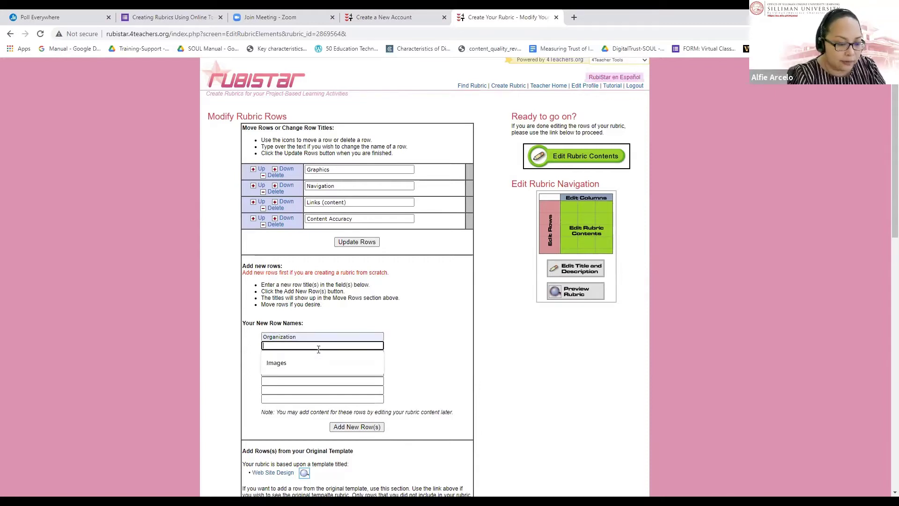
text(Submission)
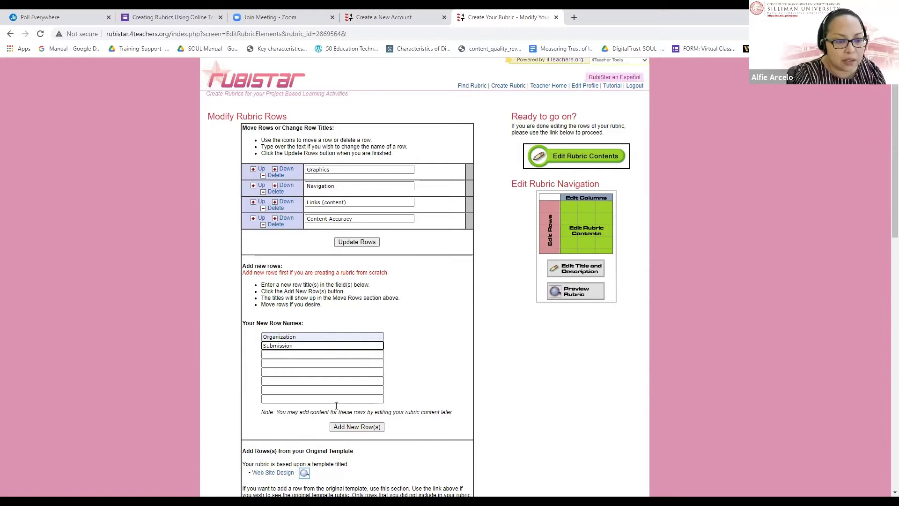
click(355, 427)
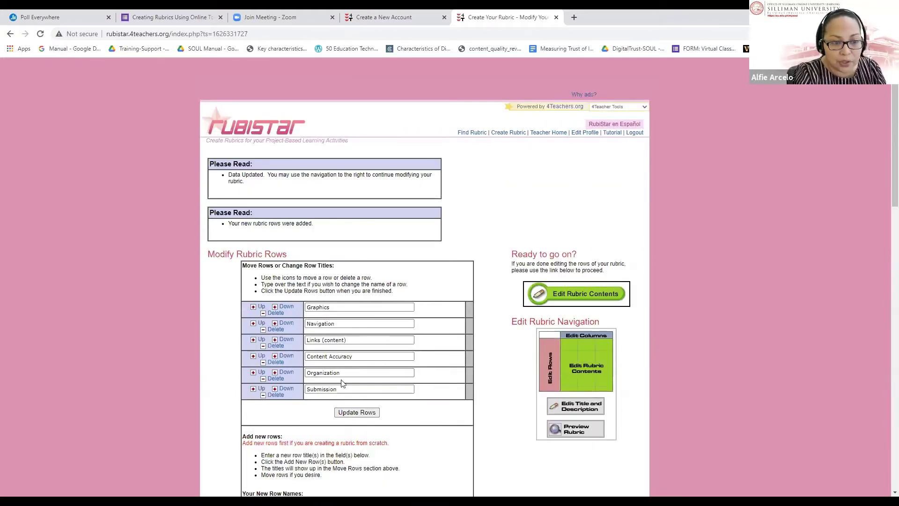
scroll(401, 393, down, 2)
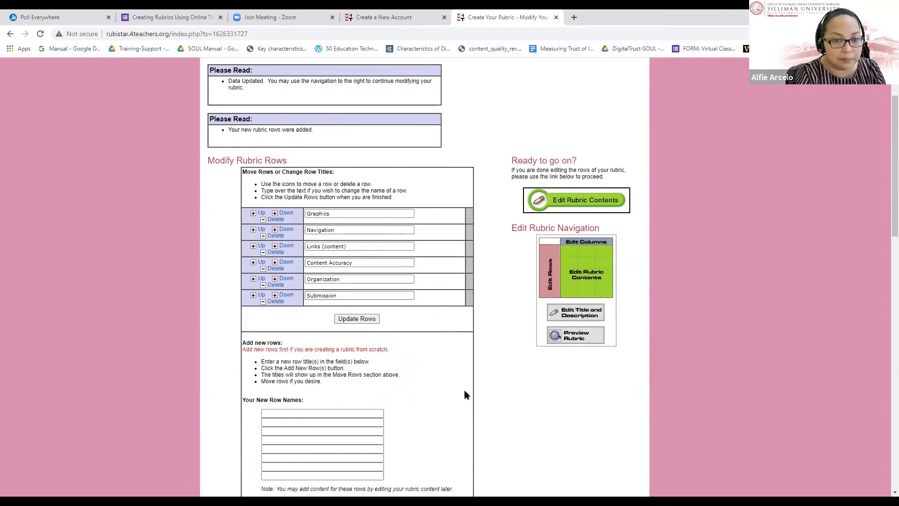
scroll(465, 394, down, 1)
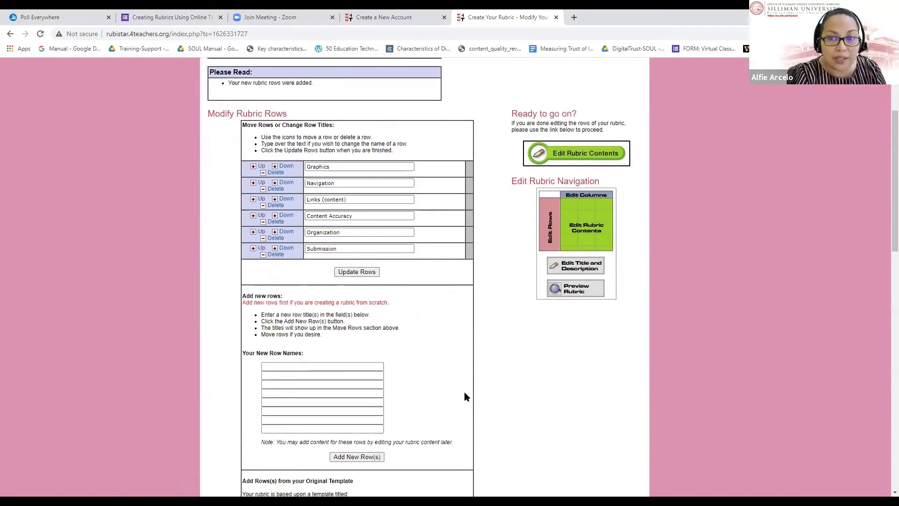
- Preview the modified rubric, return to the row editing page and look over the rows available from the original Web Site Design template
click(576, 290)
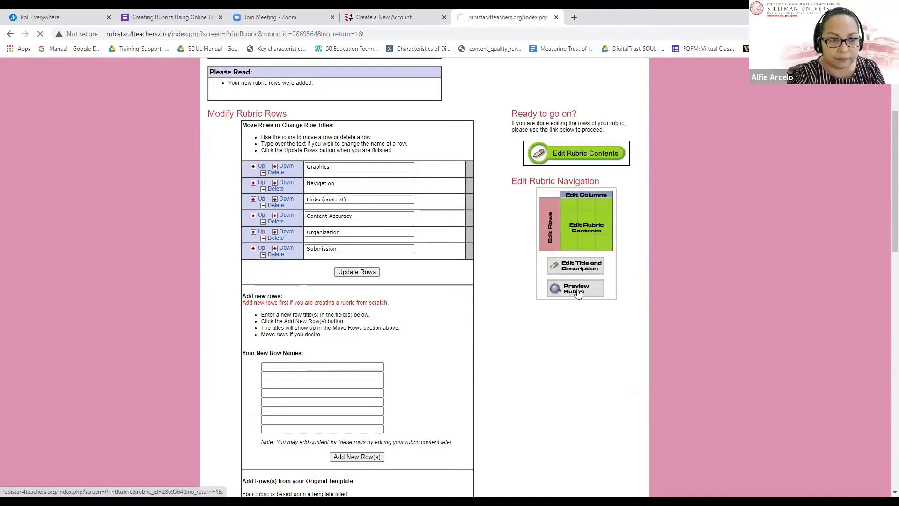
scroll(406, 326, down, 1)
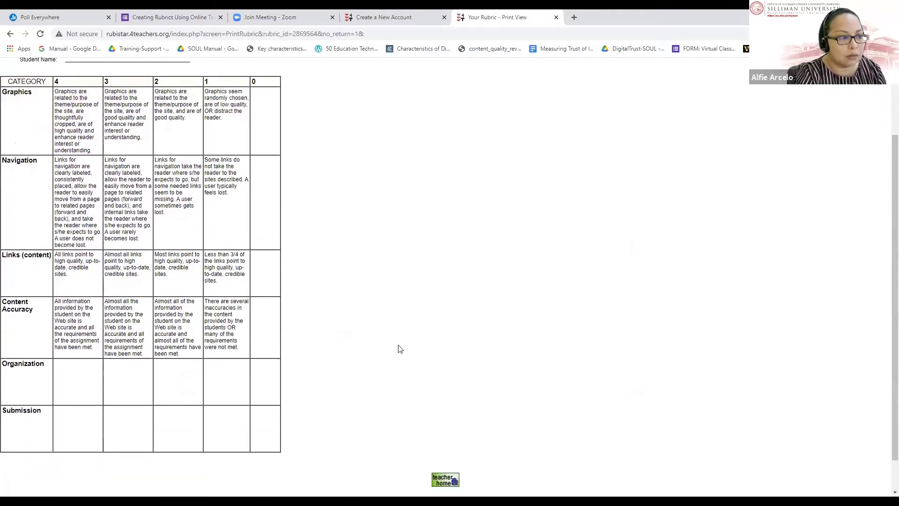
scroll(400, 349, down, 1)
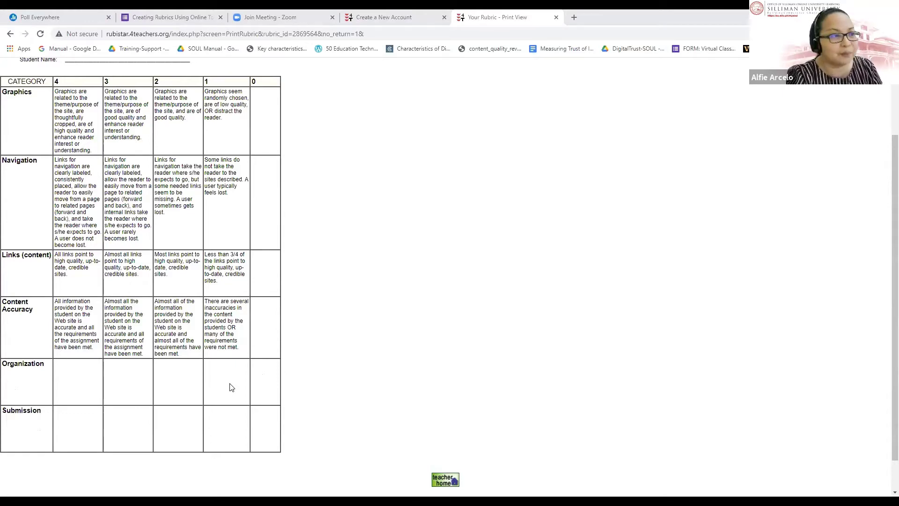
scroll(232, 387, up, 2)
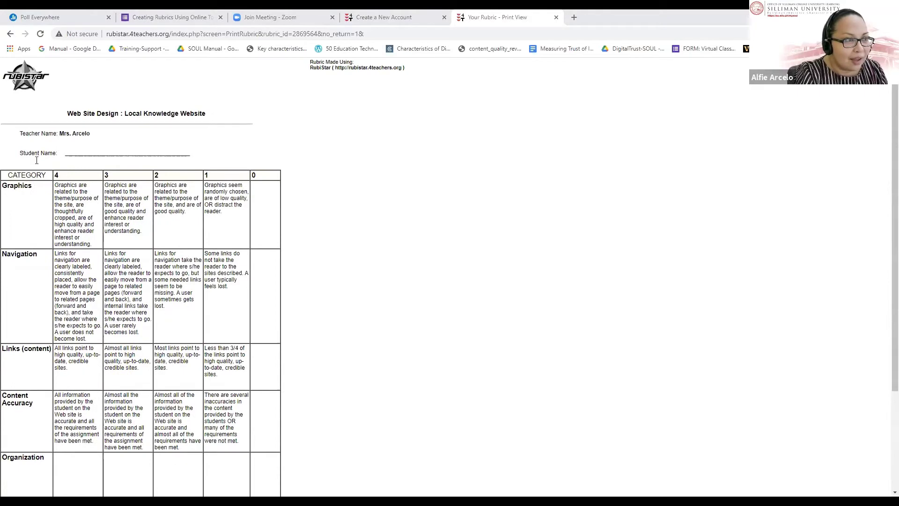
click(9, 33)
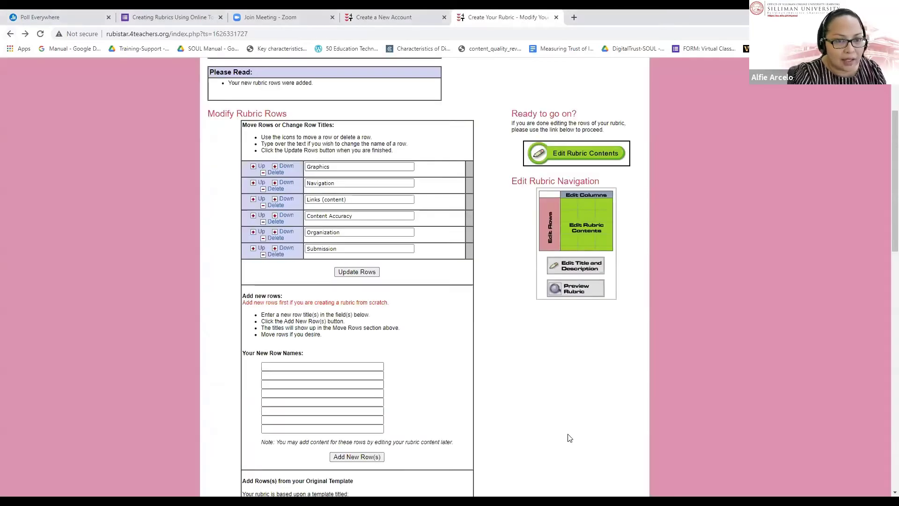
scroll(569, 437, down, 1)
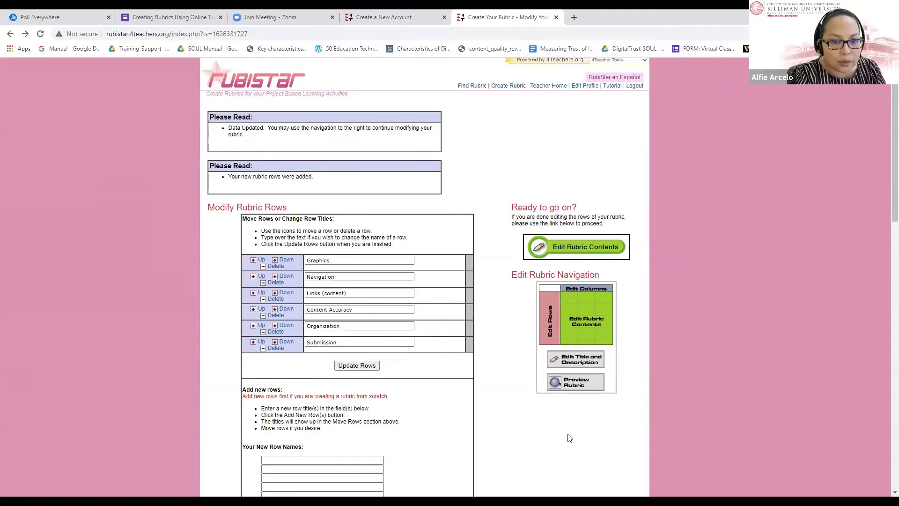
scroll(569, 437, down, 10)
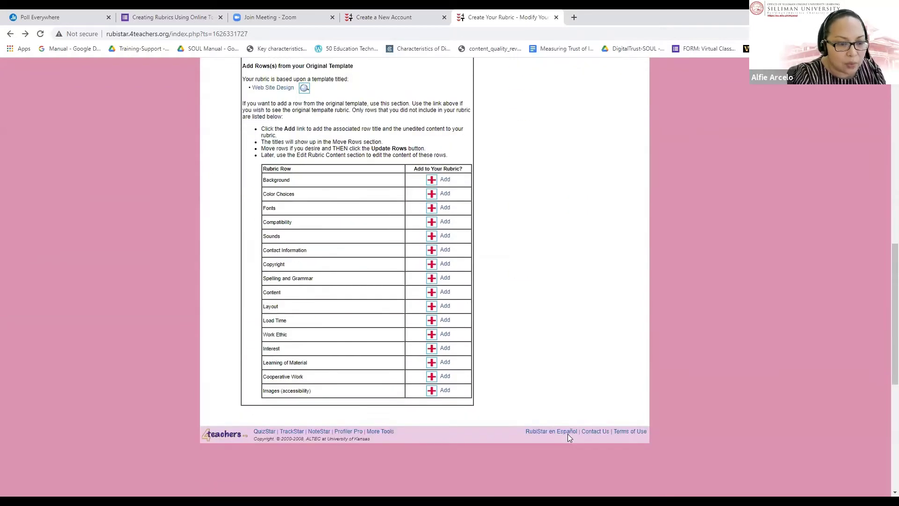
scroll(570, 437, up, 3)
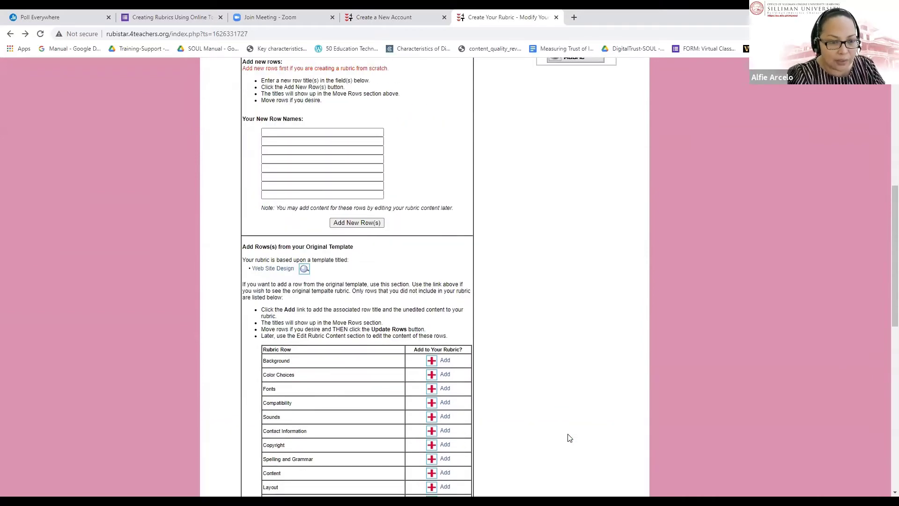
scroll(569, 438, up, 6)
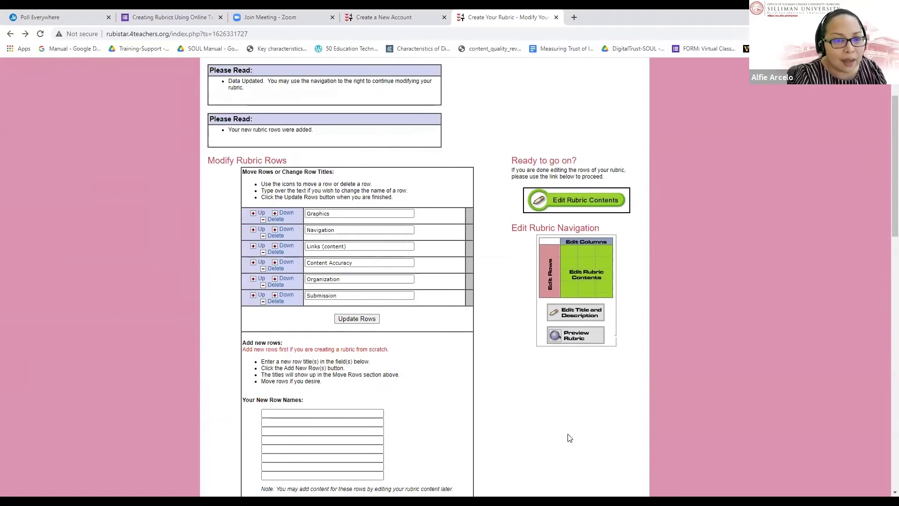
scroll(570, 437, up, 2)
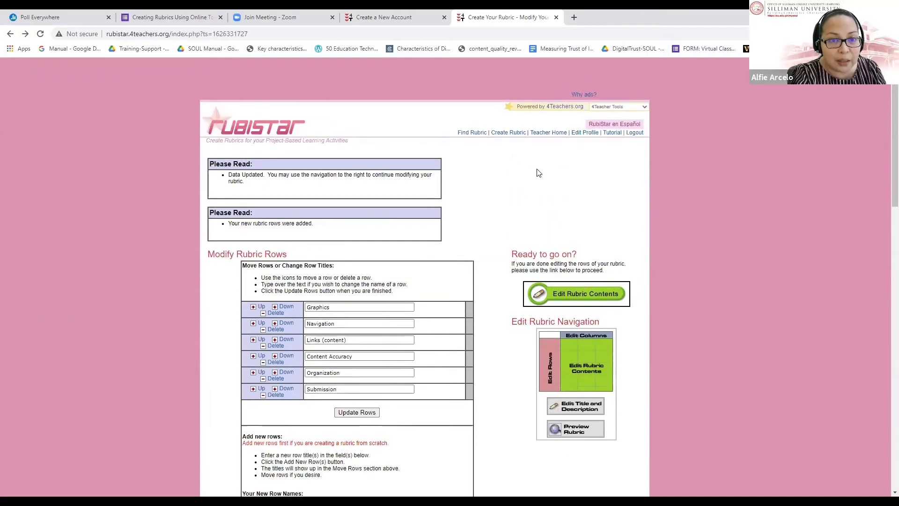
- Go to the teacher home page, open the Web Site Design : Local Knowledge Website rubric and review its columns and rows
click(536, 134)
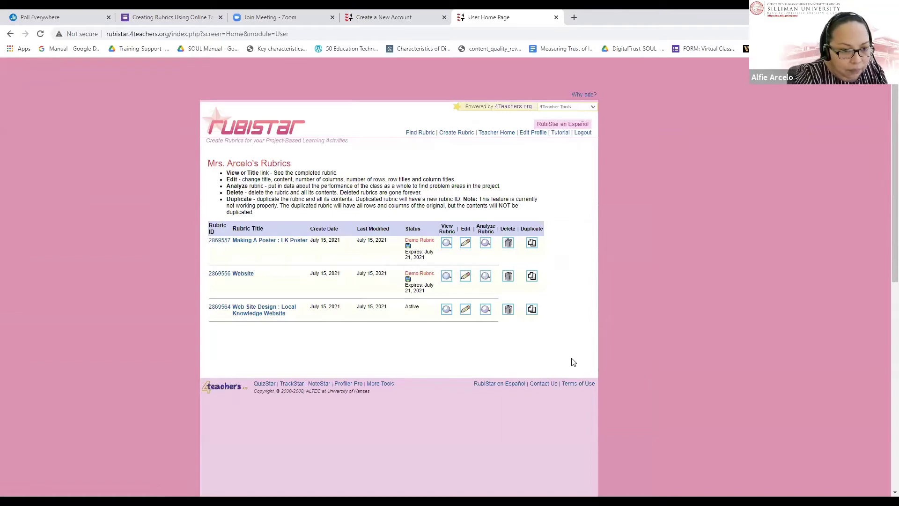
click(268, 313)
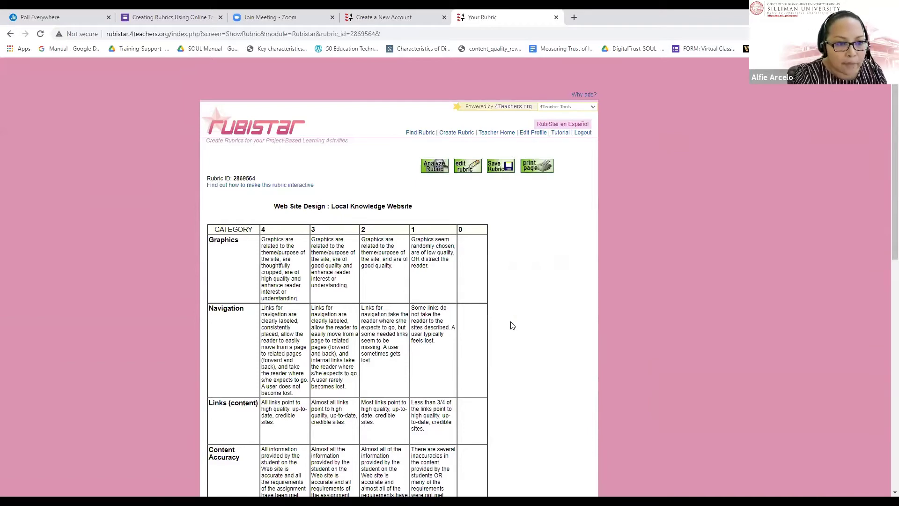
scroll(512, 326, down, 2)
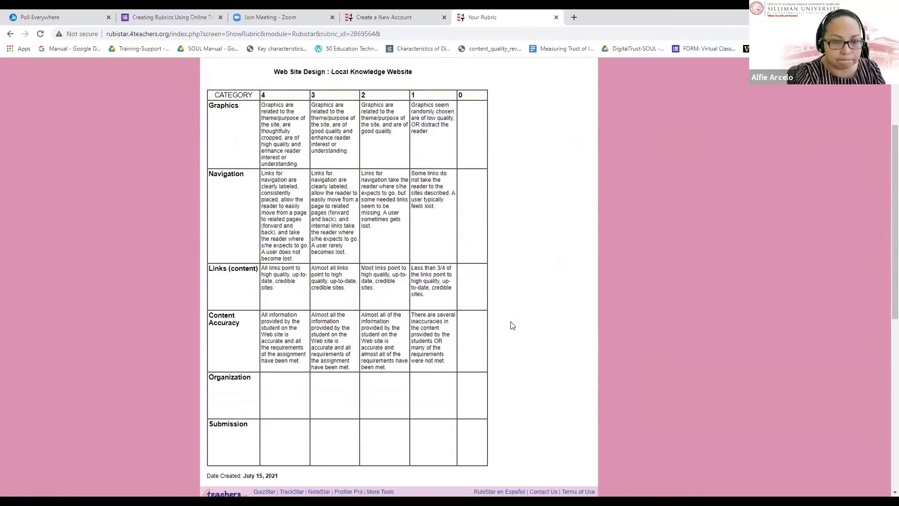
scroll(513, 326, up, 2)
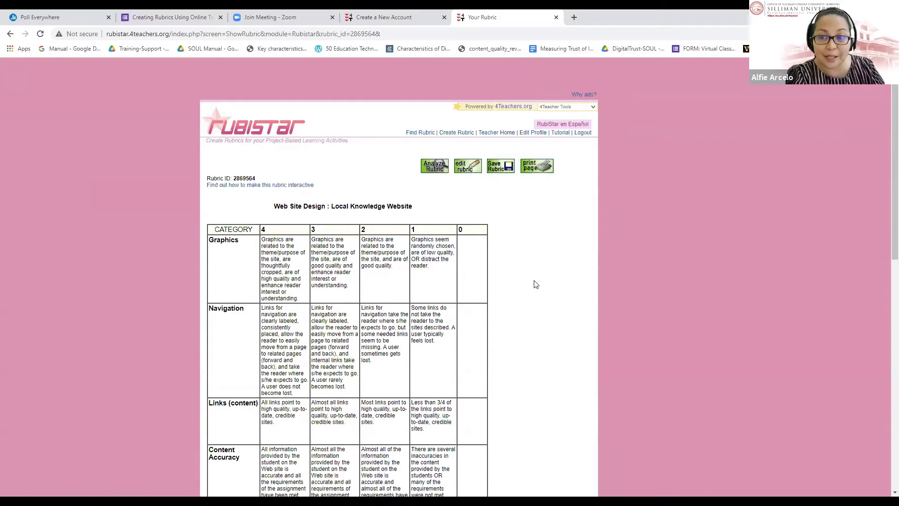
scroll(536, 284, down, 5)
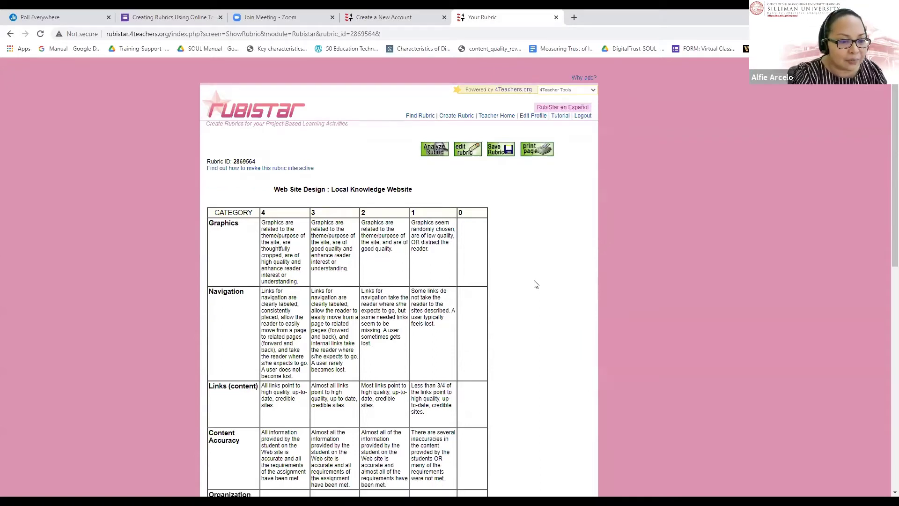
scroll(537, 284, up, 4)
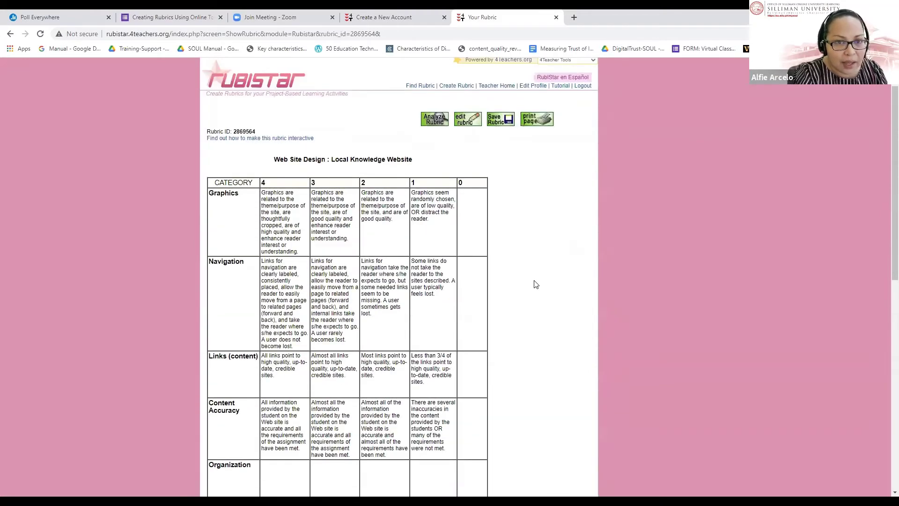
scroll(536, 284, up, 1)
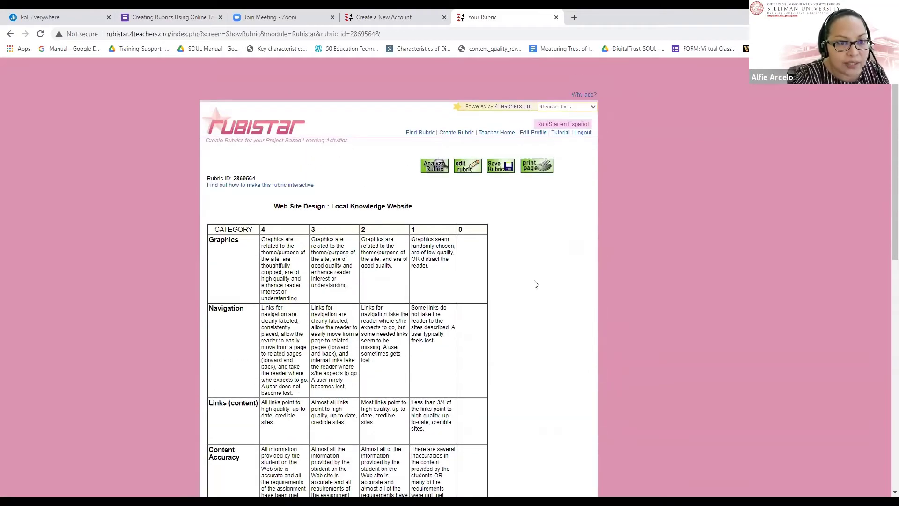
- Open the Web Site Design : Local Knowledge Website rubric for editing and look over all its columns and rows
click(464, 169)
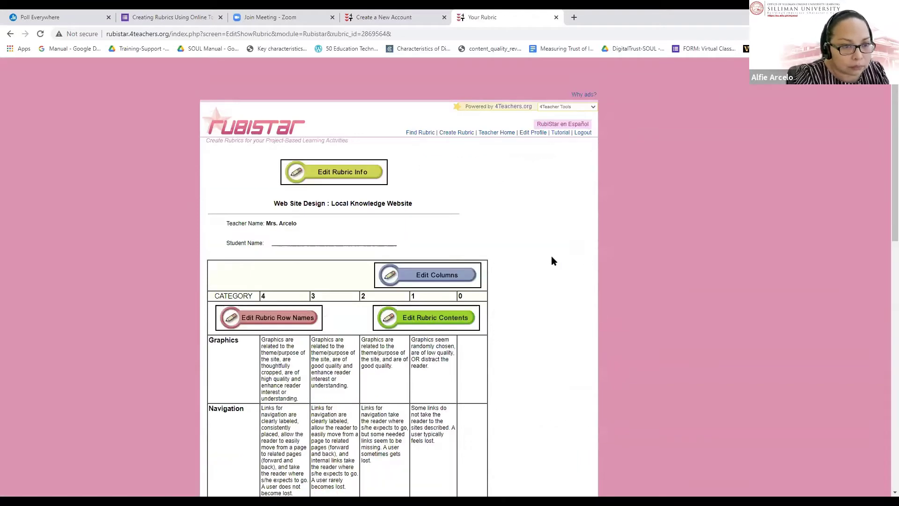
scroll(551, 257, down, 9)
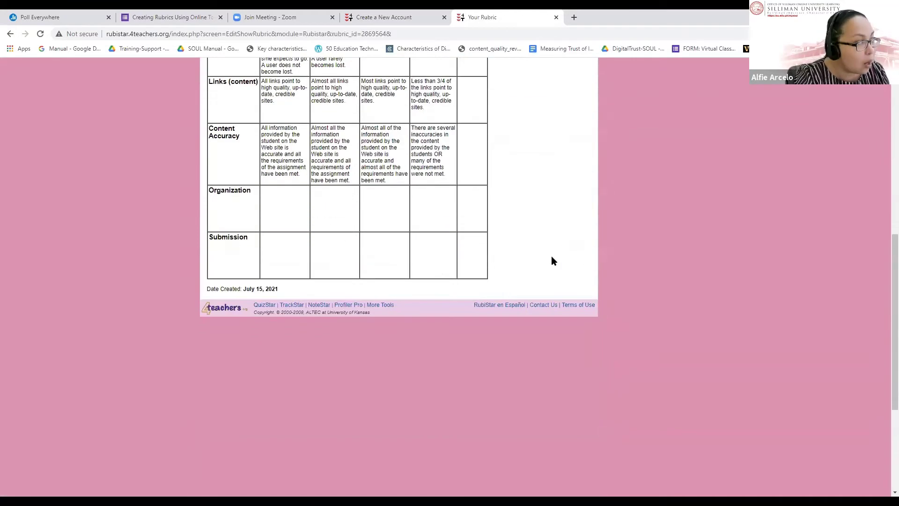
scroll(552, 257, up, 8)
scroll(552, 261, up, 2)
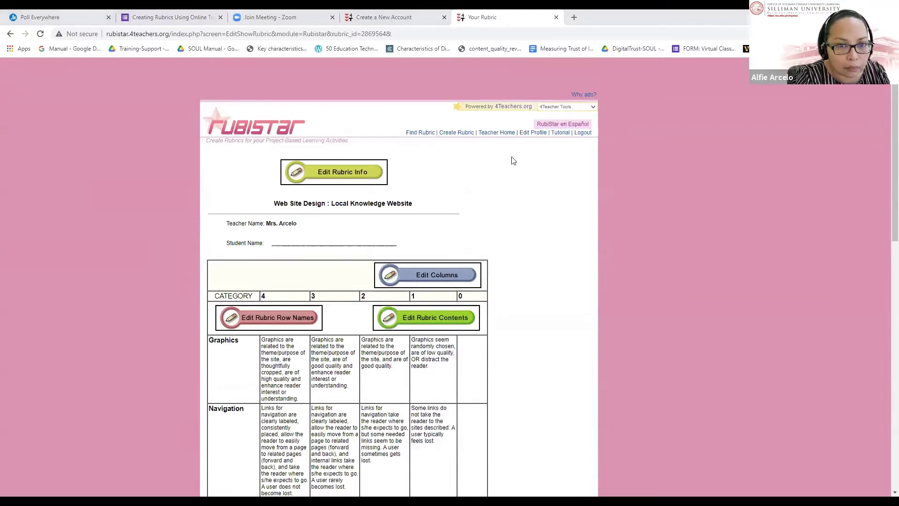
- Return to the teacher home page, reopen the Local Knowledge Website rubric for editing from the list and review its contents
click(487, 135)
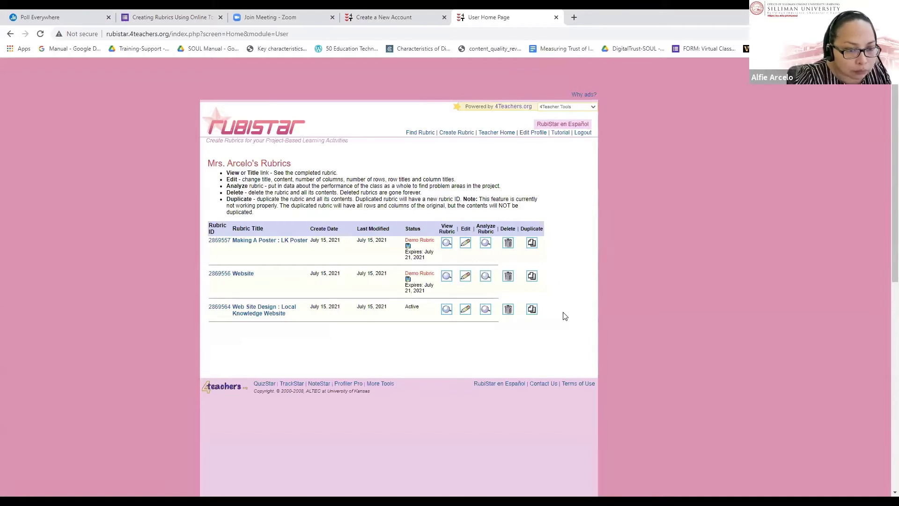
click(466, 310)
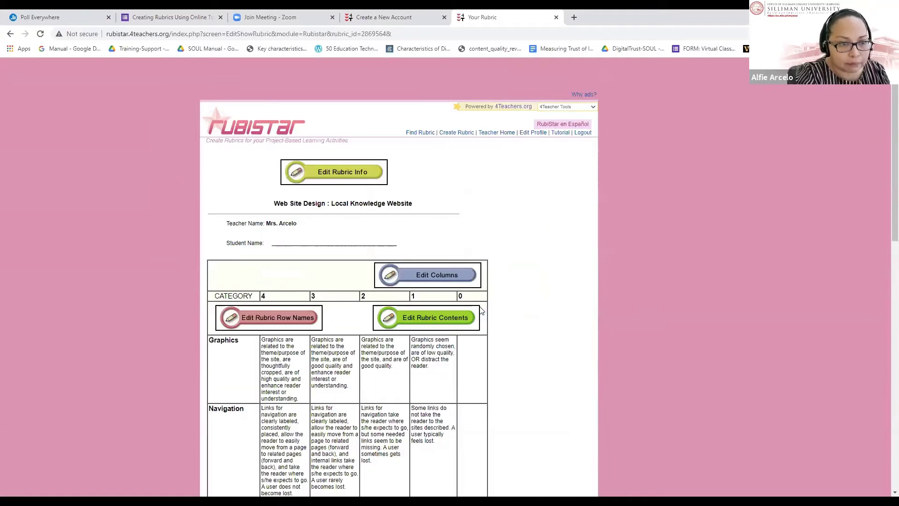
scroll(570, 311, down, 9)
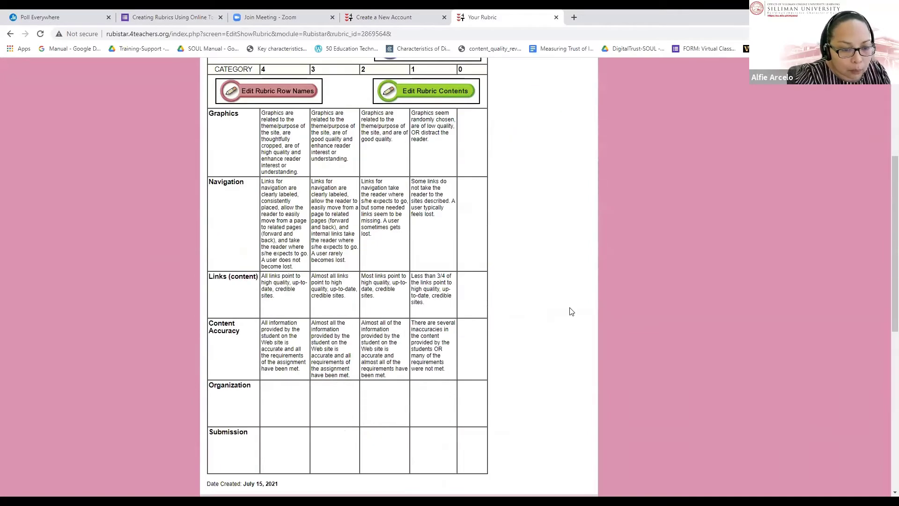
scroll(570, 311, up, 10)
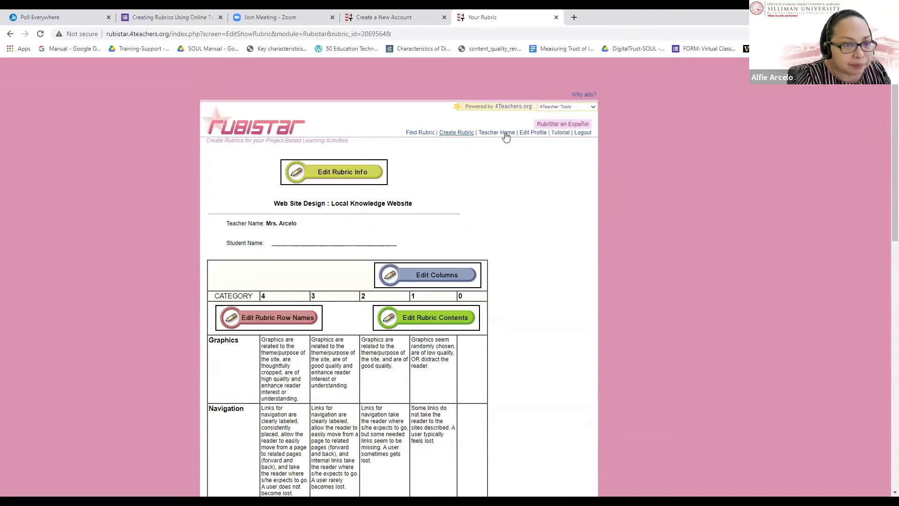
- Go back to the rubric list, view the Local Knowledge Website rubric and download it as an Excel spreadsheet
click(10, 34)
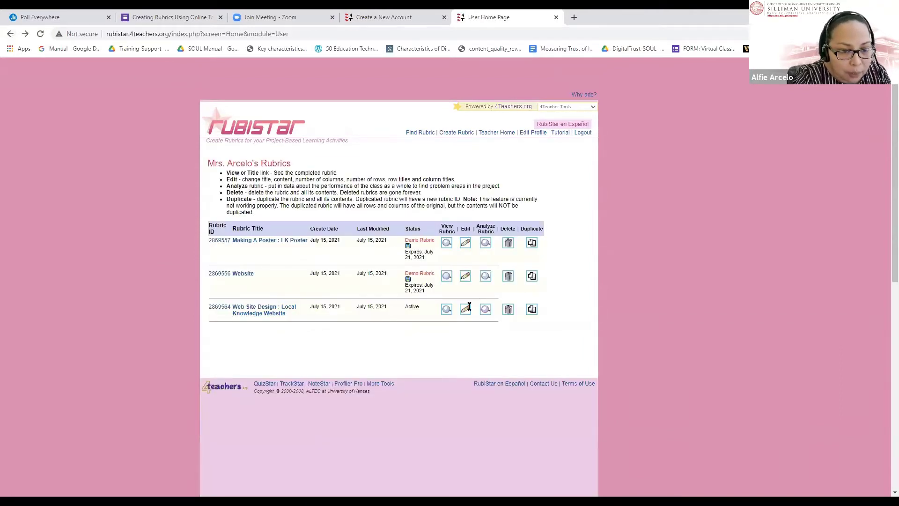
click(262, 312)
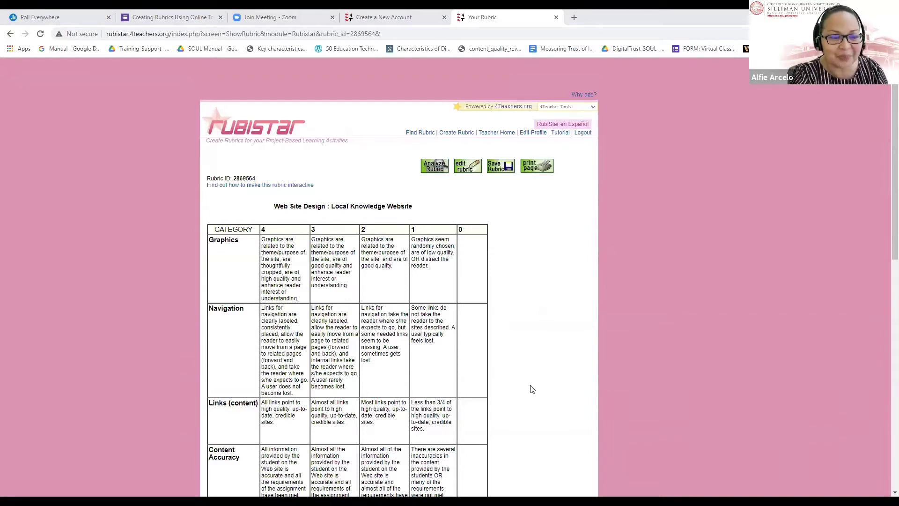
scroll(530, 388, down, 4)
scroll(531, 389, up, 3)
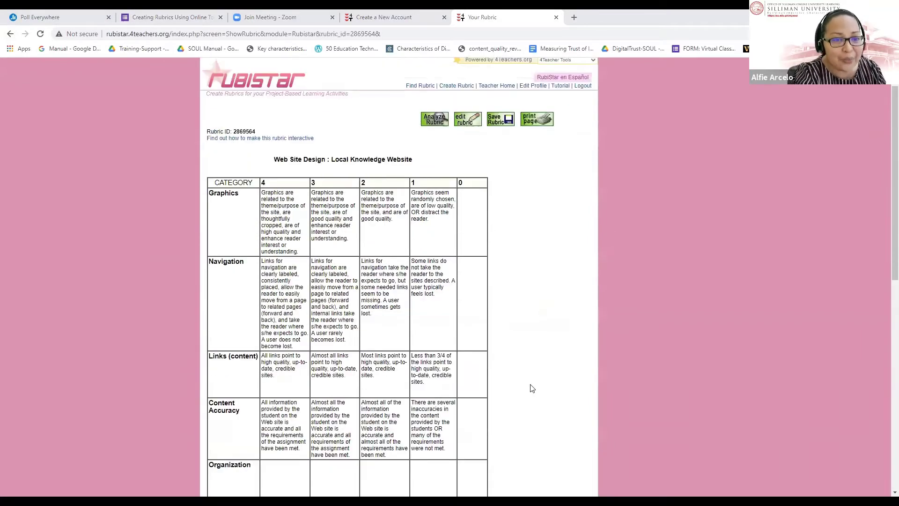
click(499, 121)
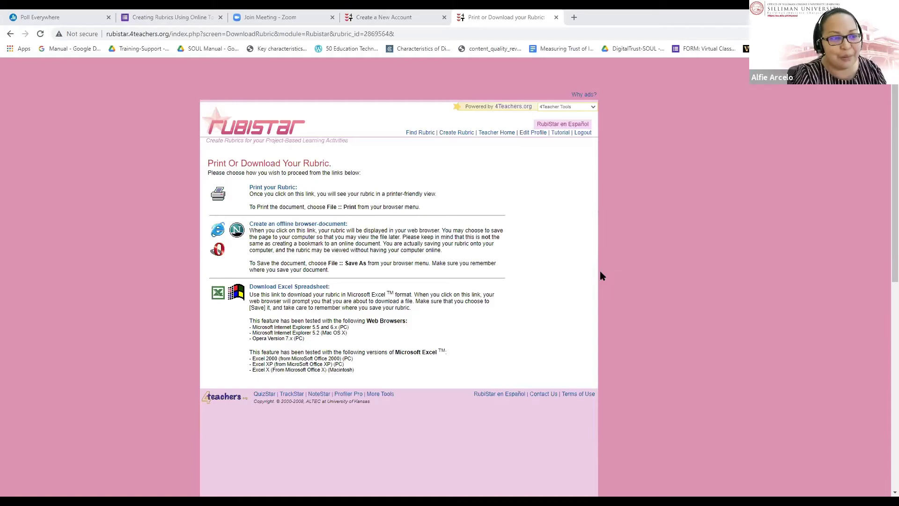
click(280, 288)
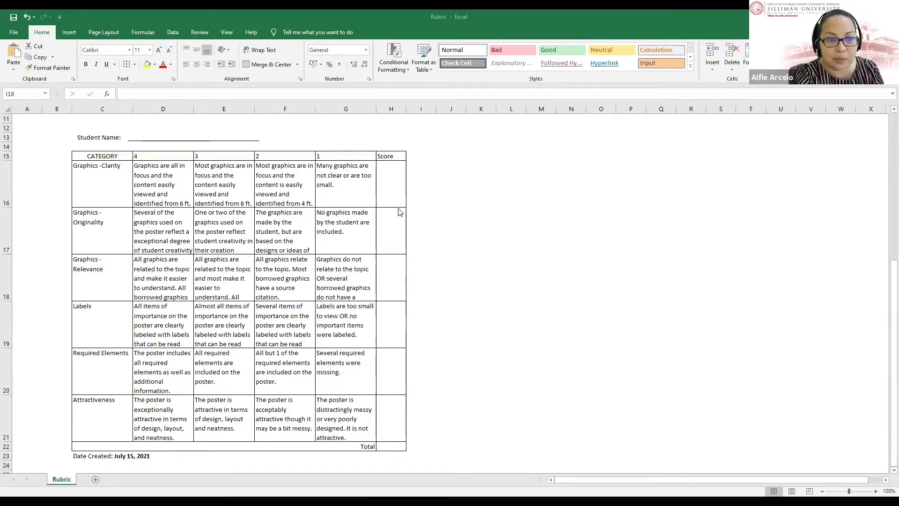
- In Excel, examine the poster rubric's criteria rows, the Score column and the Total row
scroll(451, 386, down, 2)
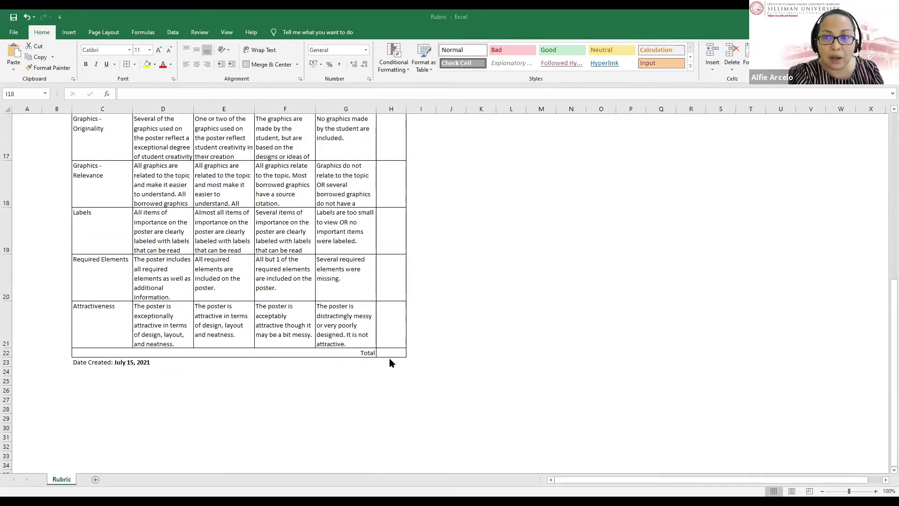
scroll(596, 397, up, 1)
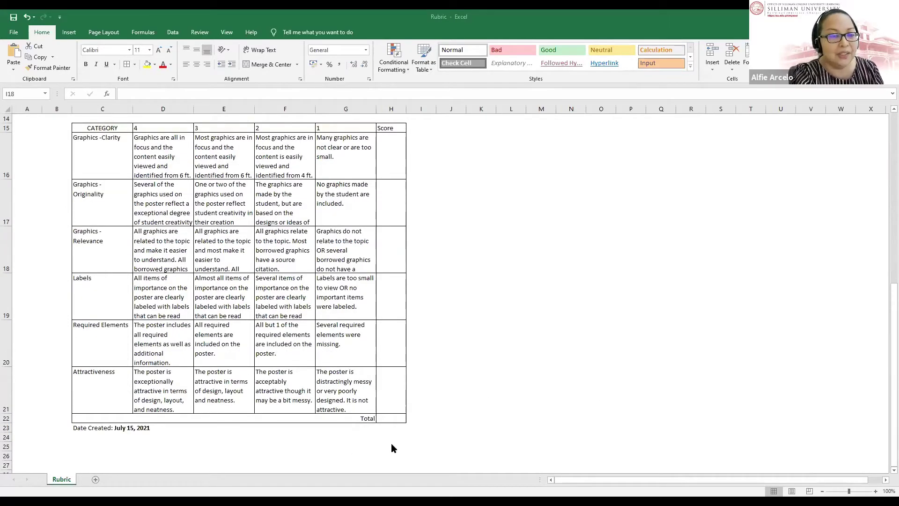
scroll(391, 445, up, 1)
scroll(392, 446, down, 2)
scroll(411, 441, up, 1)
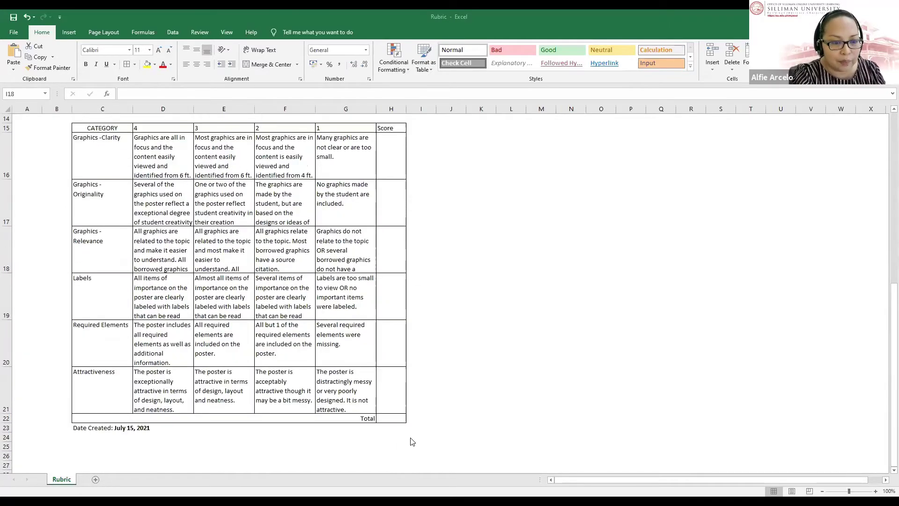
scroll(413, 441, down, 1)
scroll(412, 441, up, 1)
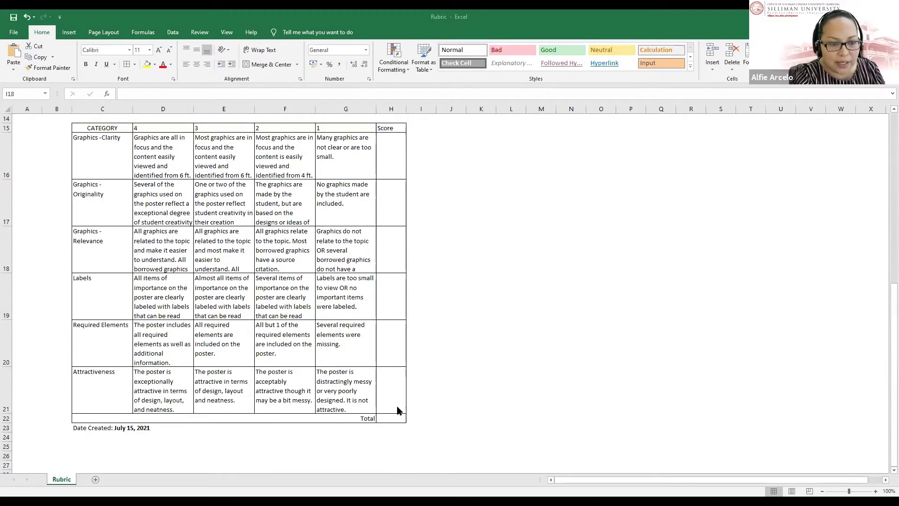
click(443, 417)
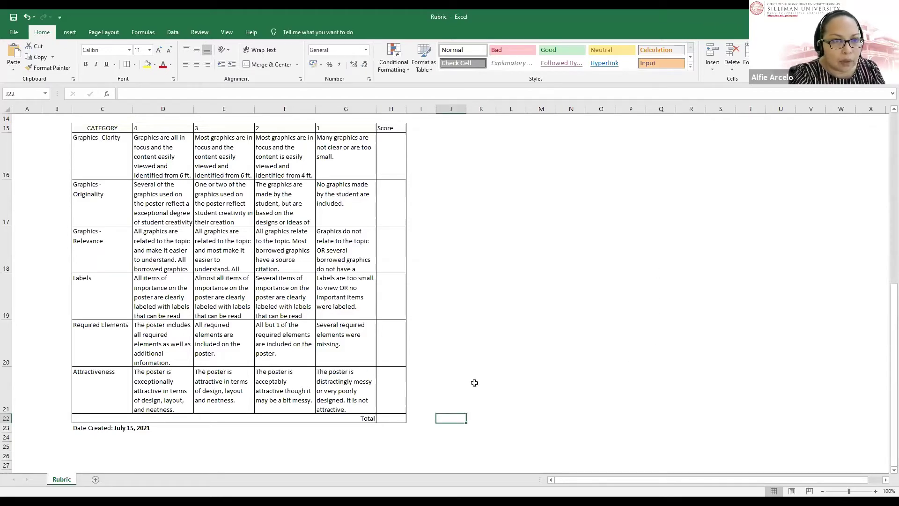
click(542, 391)
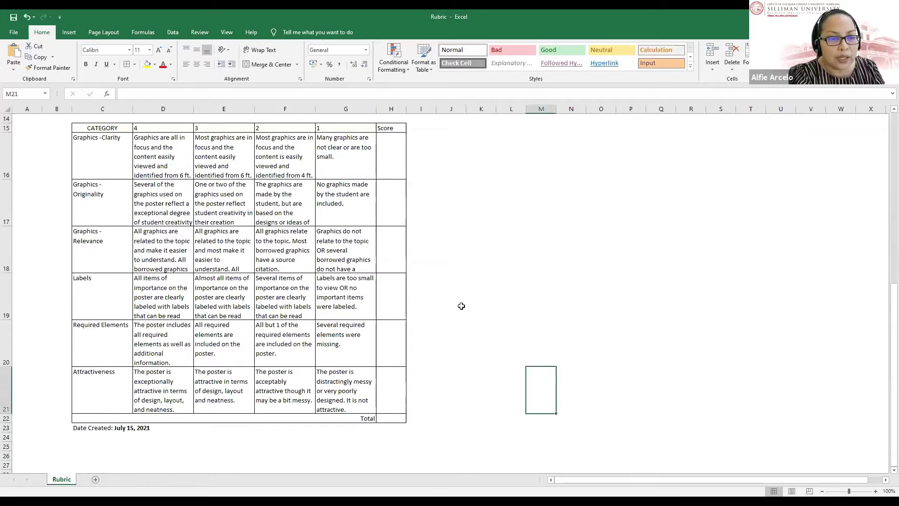
- Enter 50 in cell H23, directly below the rubric's total score cell
click(390, 418)
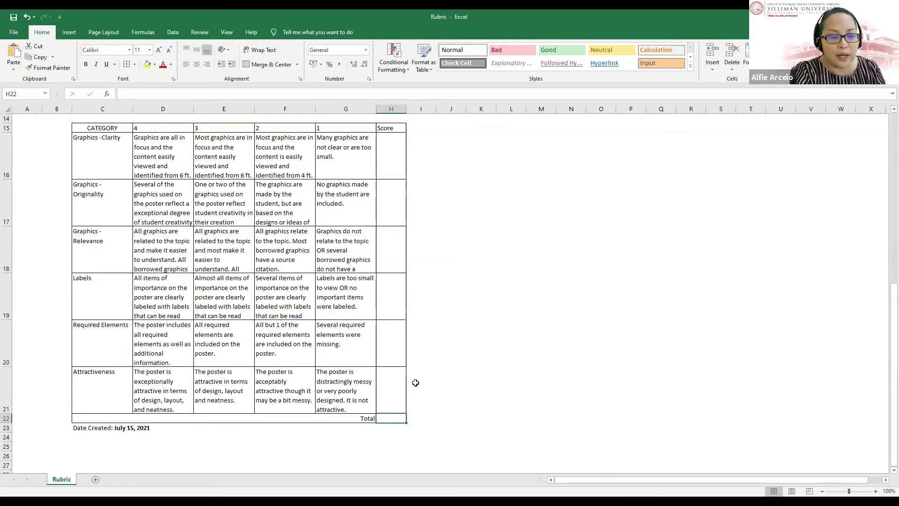
click(399, 428)
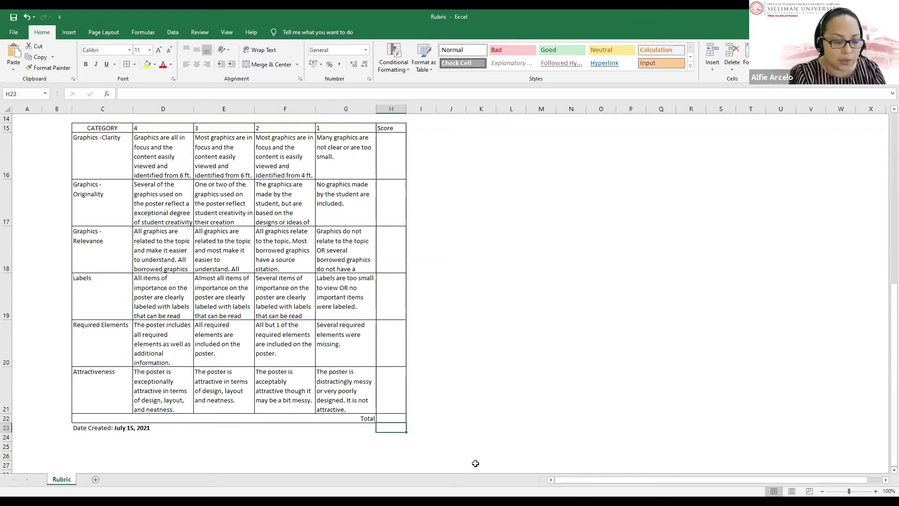
text(50)
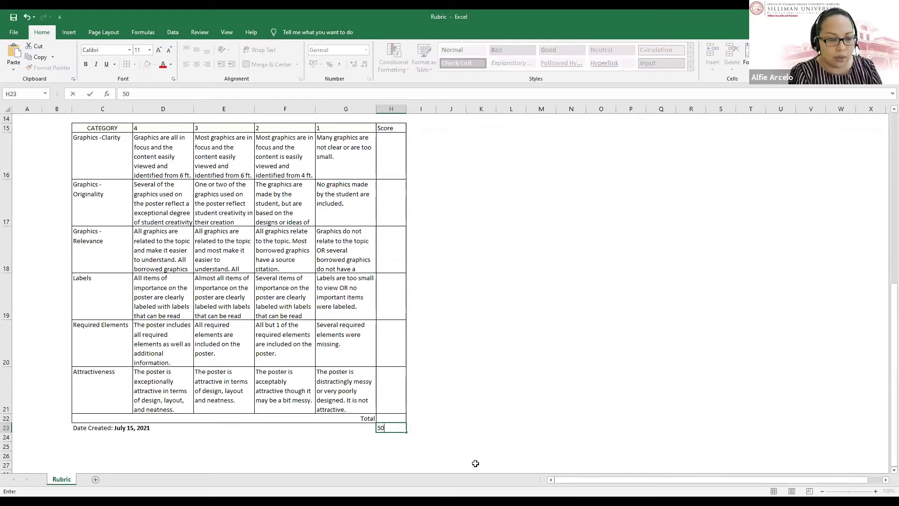
key(Return)
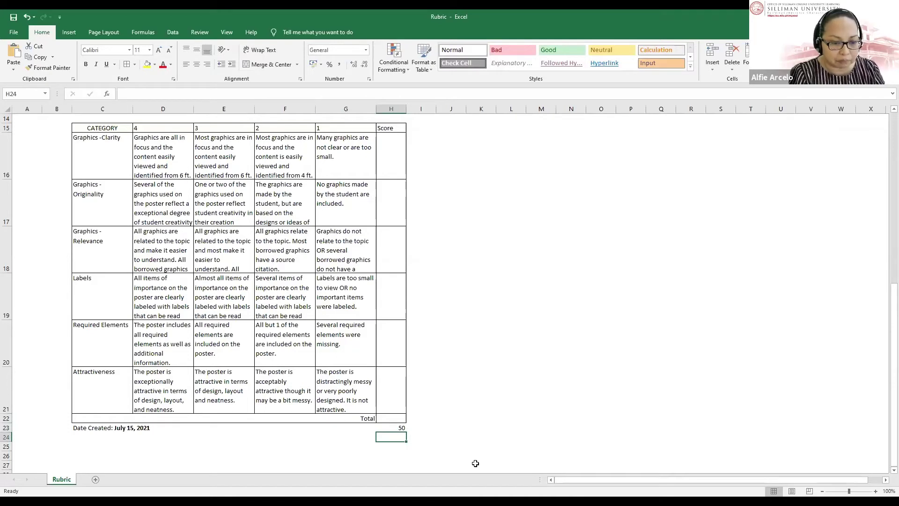
key(Up)
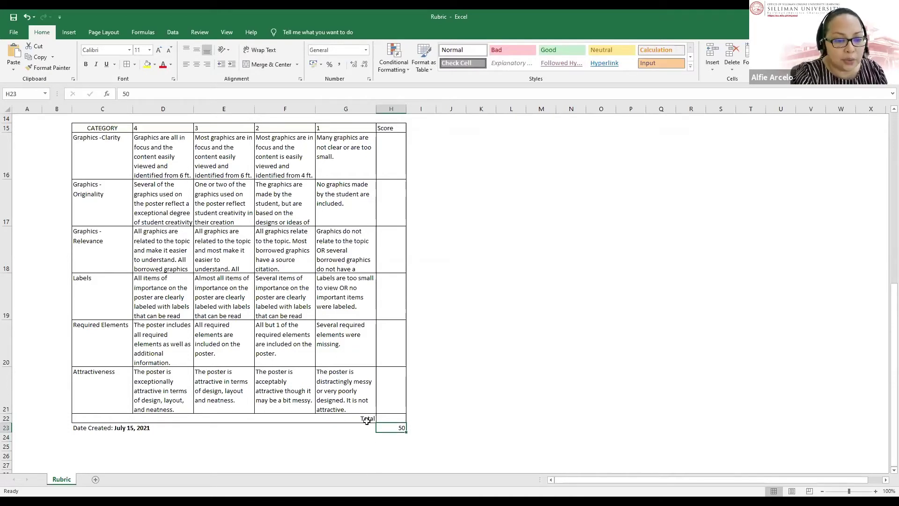
- Enter the formula =sum(H16:H21) in cell H22 to total the rubric's scores
click(386, 418)
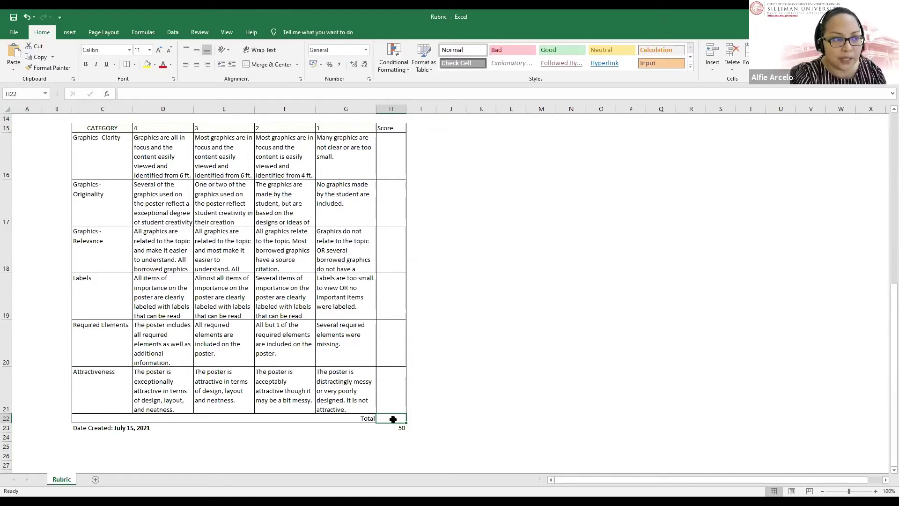
text(=)
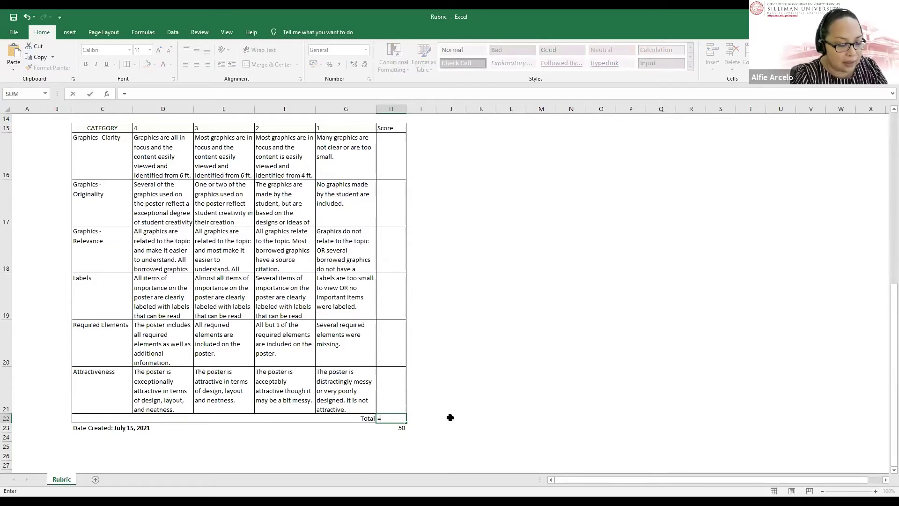
text(sum)
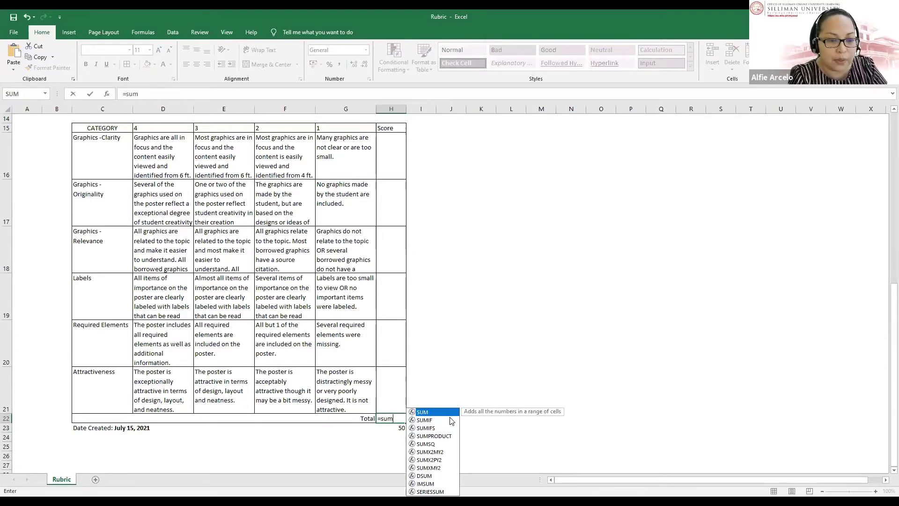
text(()
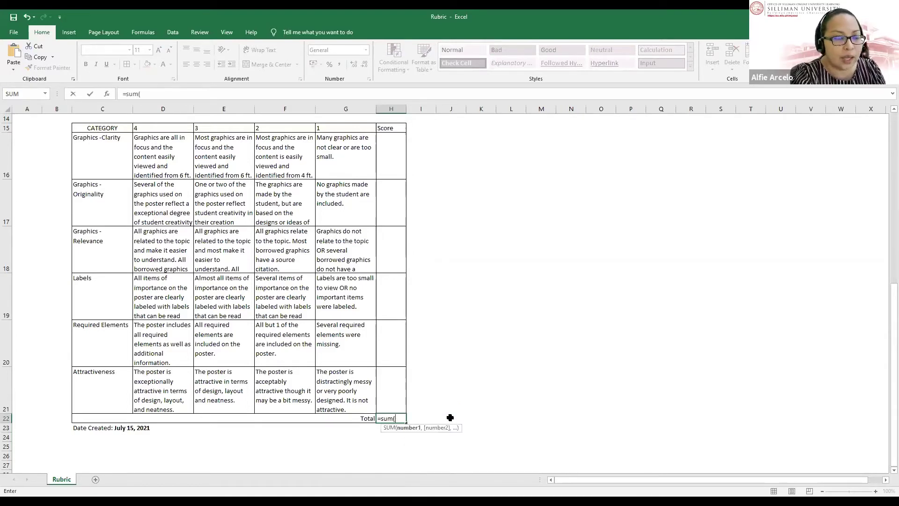
click(392, 152)
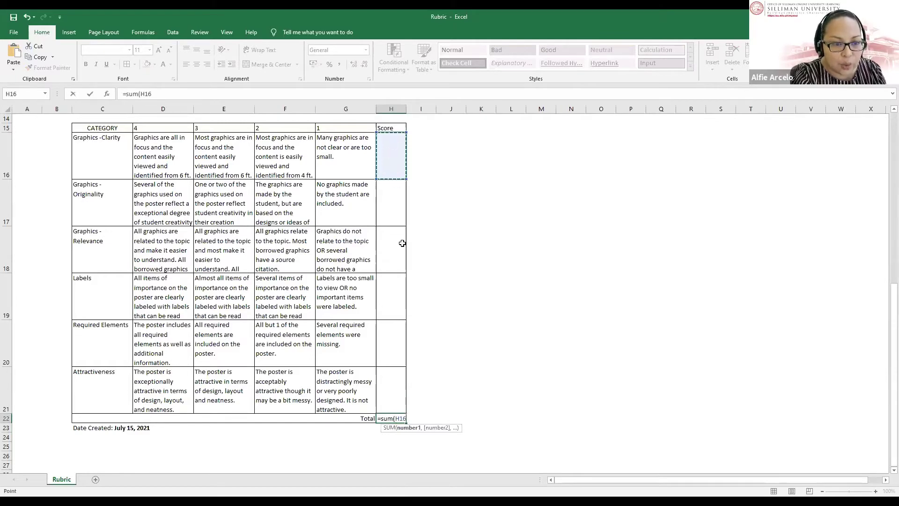
shift+click(396, 381)
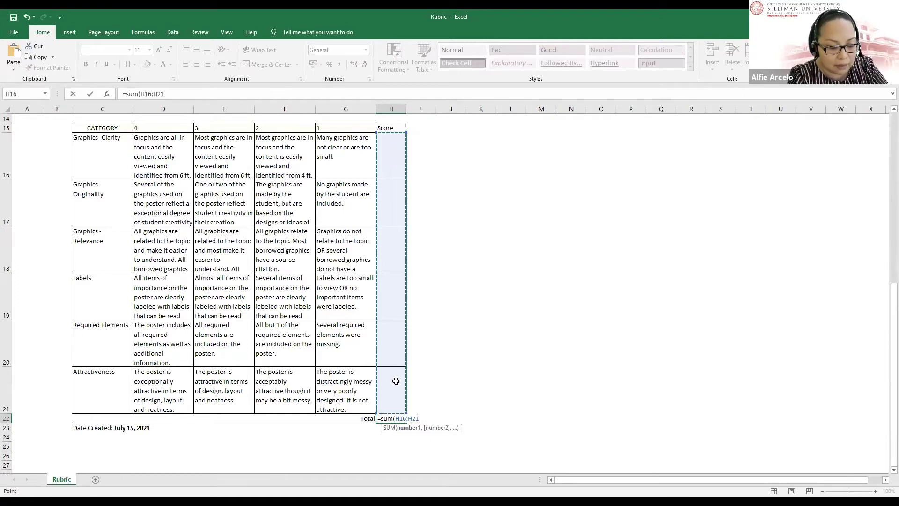
text())
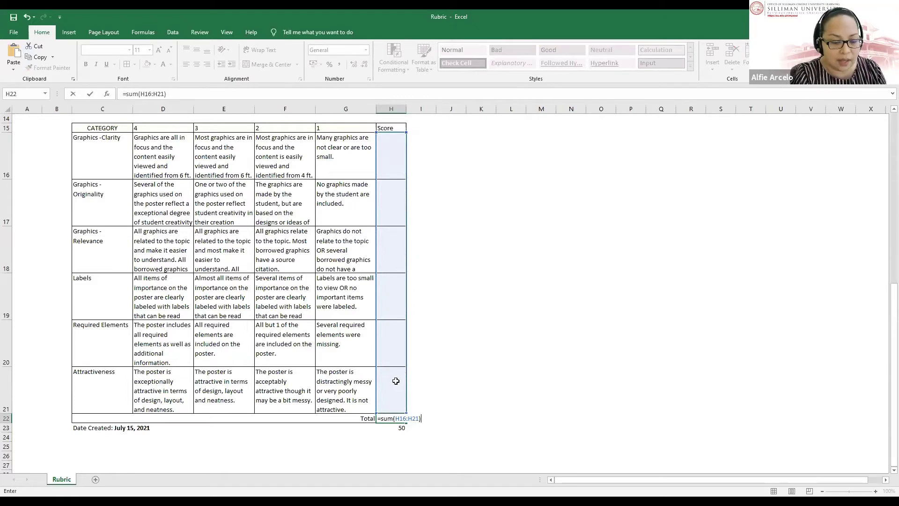
key(Return)
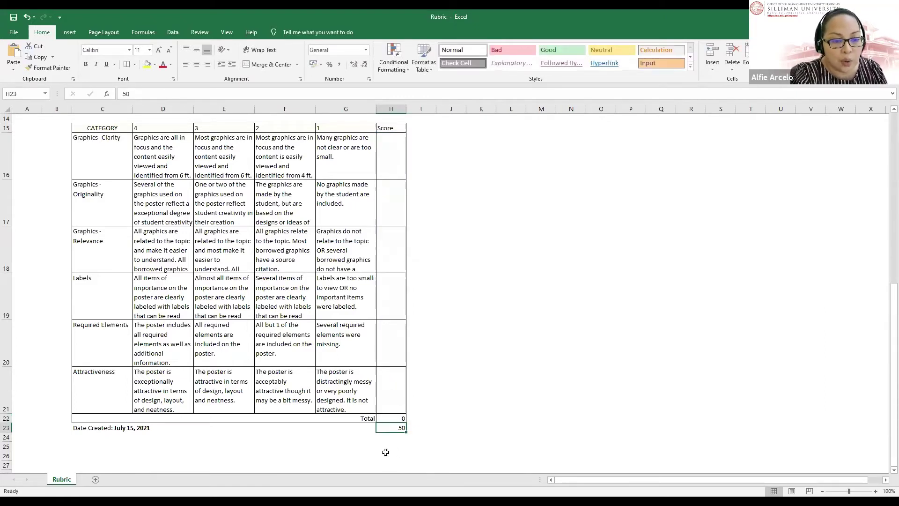
- Format rows 22 and 23 with font size 16 and bold text
click(6, 418)
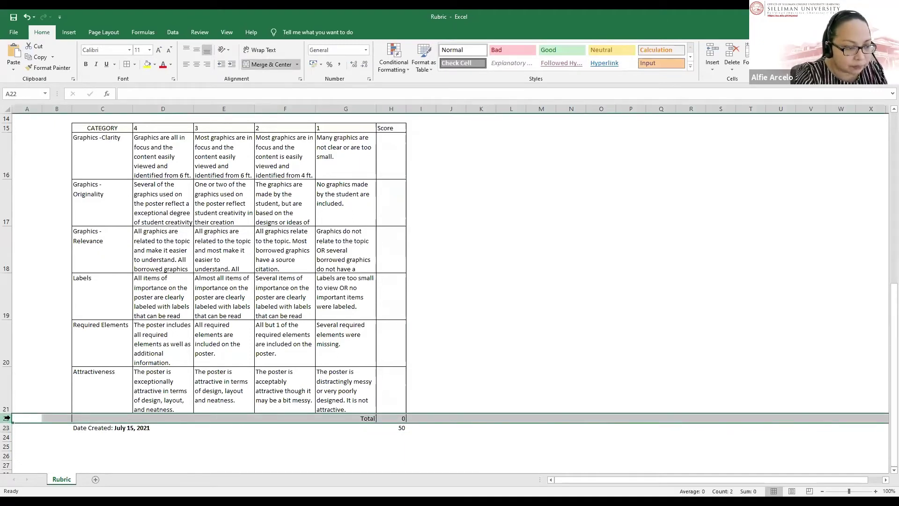
key(shift+Down)
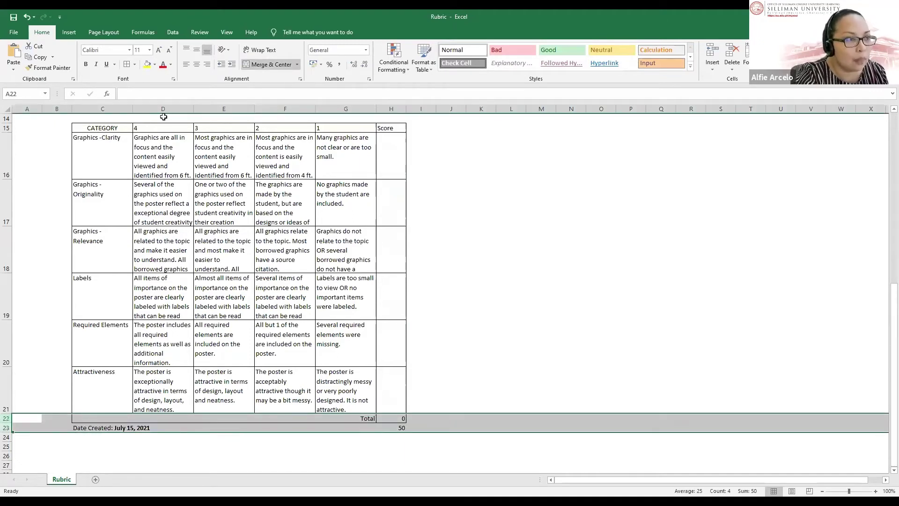
click(149, 50)
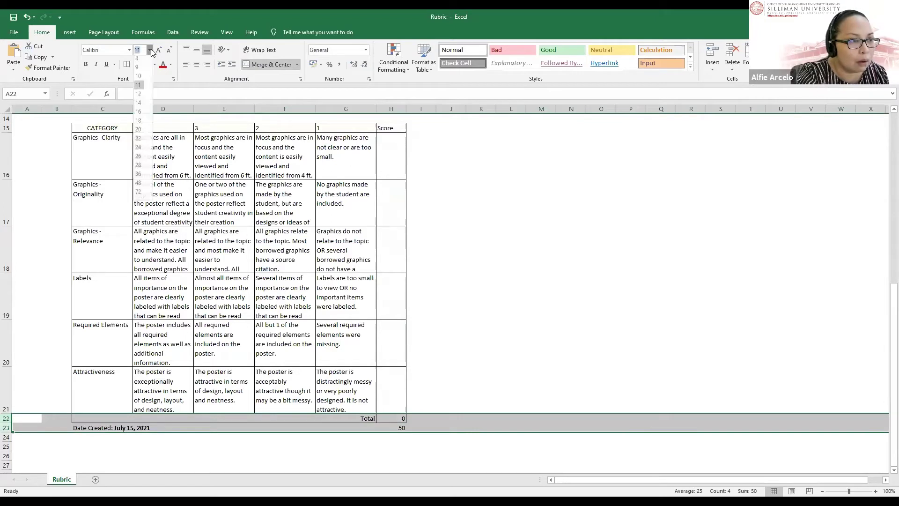
click(138, 111)
click(86, 64)
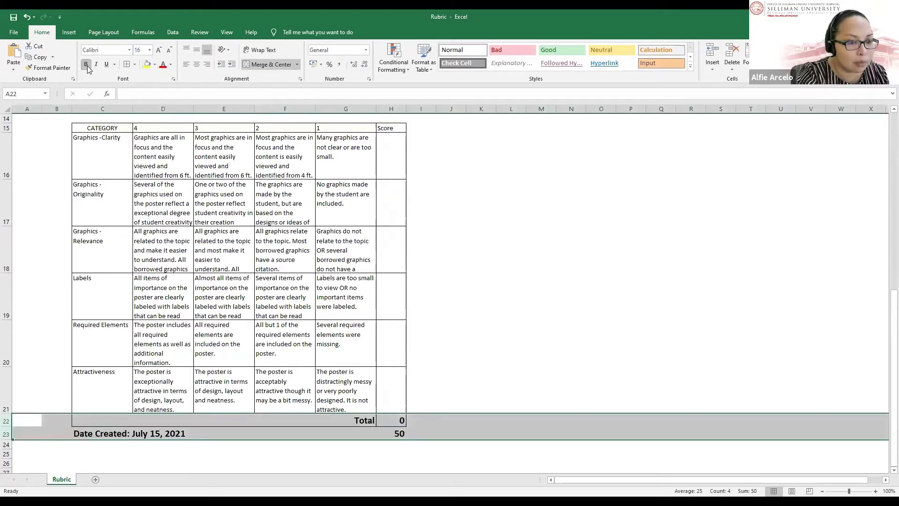
- Highlight the rubric's Total row, row 22, with a yellow fill
click(531, 374)
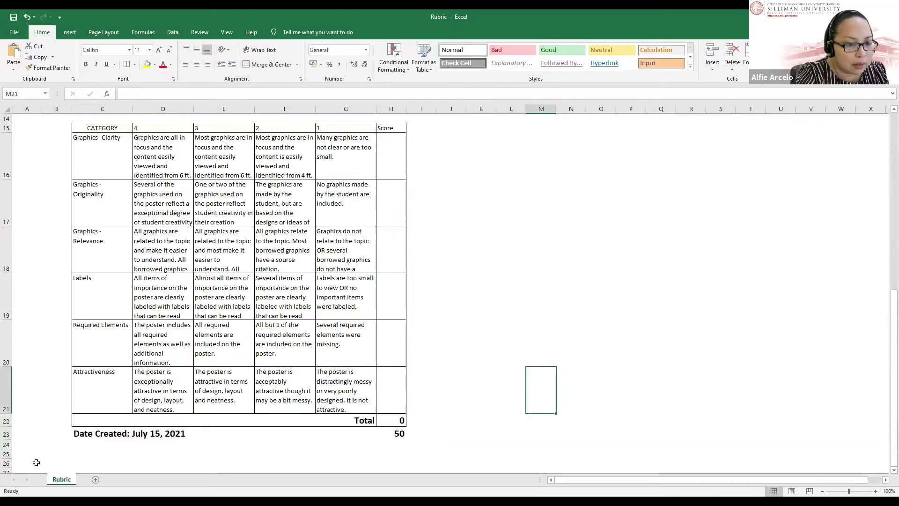
click(6, 420)
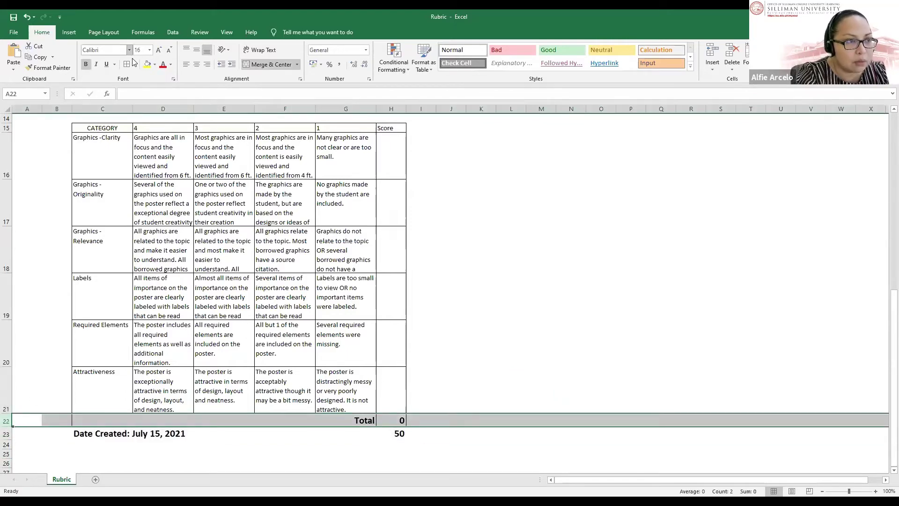
click(147, 64)
scroll(522, 352, down, 1)
scroll(522, 353, down, 3)
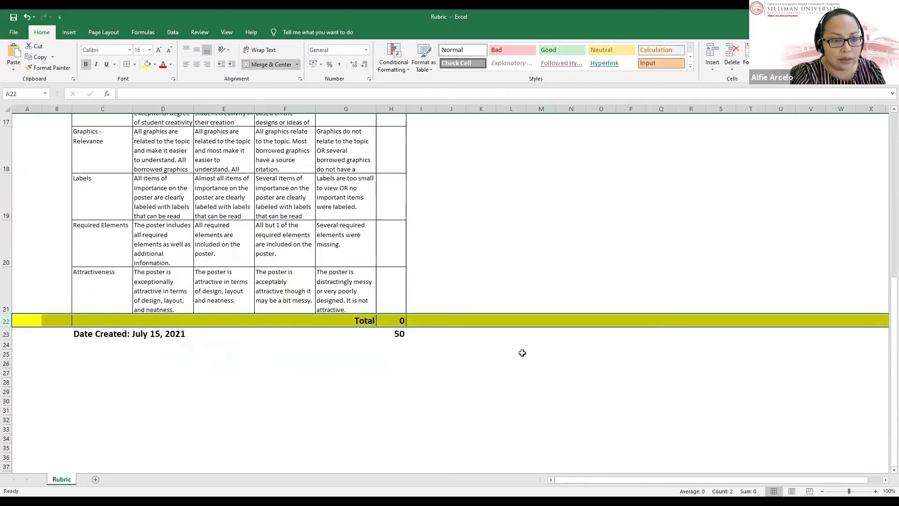
scroll(522, 353, up, 2)
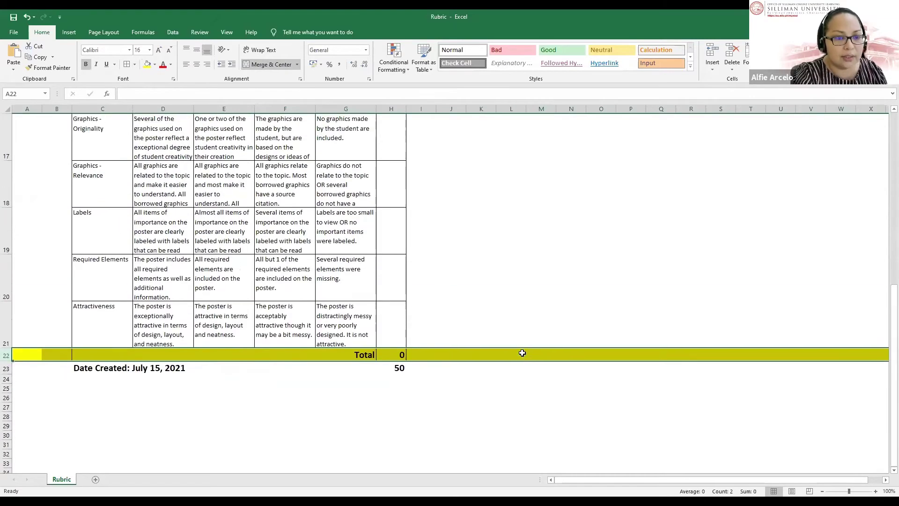
scroll(523, 353, up, 1)
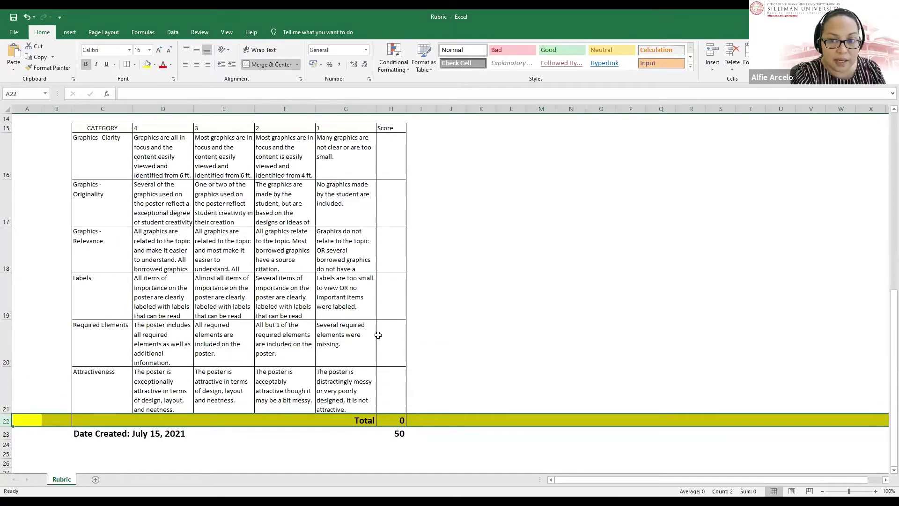
click(393, 420)
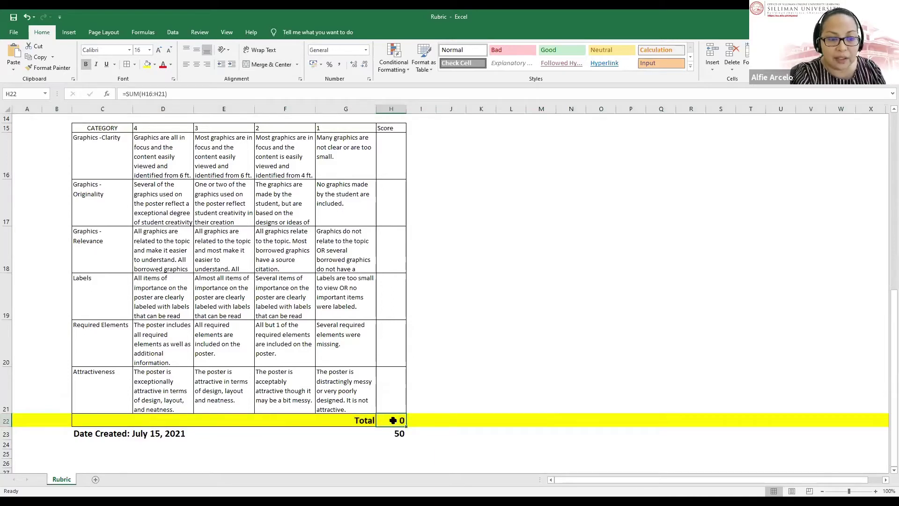
click(401, 431)
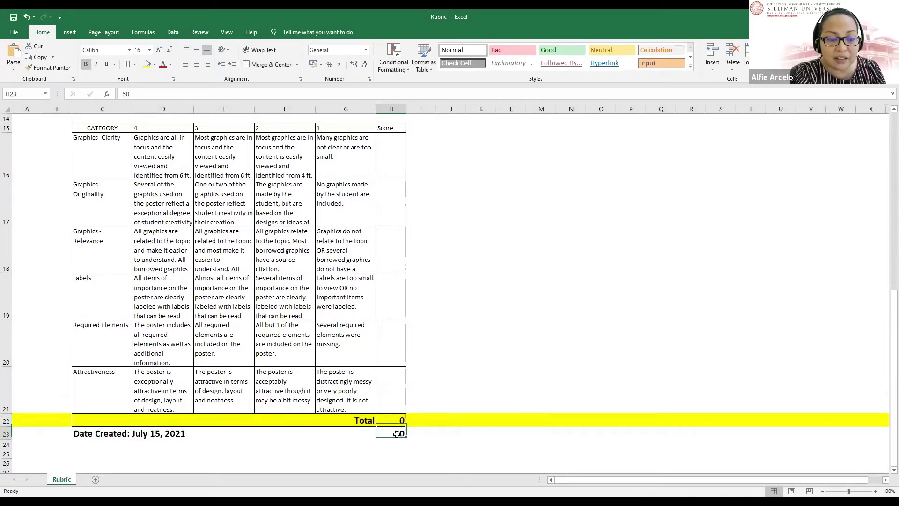
click(398, 421)
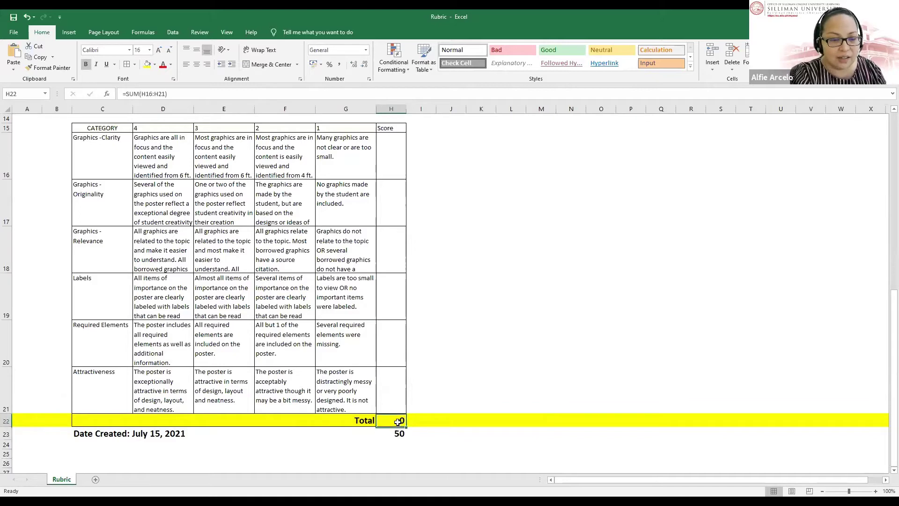
click(398, 434)
click(401, 421)
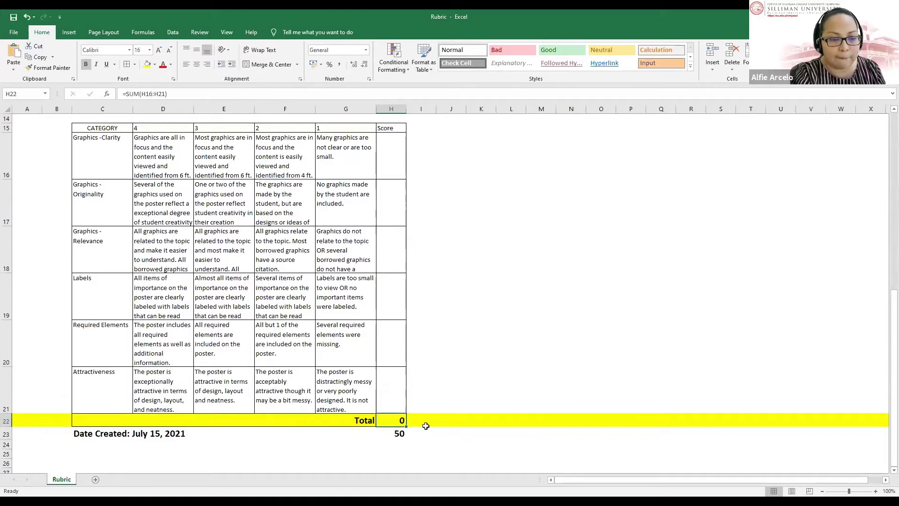
click(421, 420)
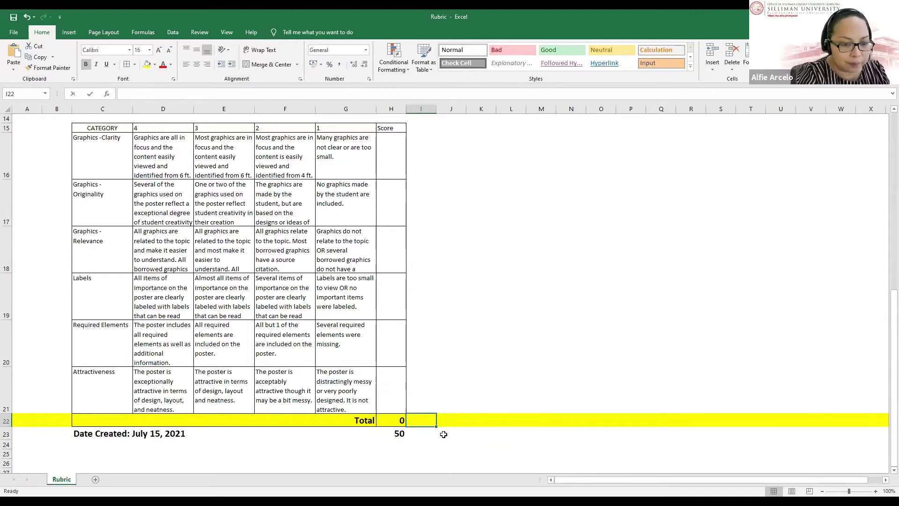
text(=)
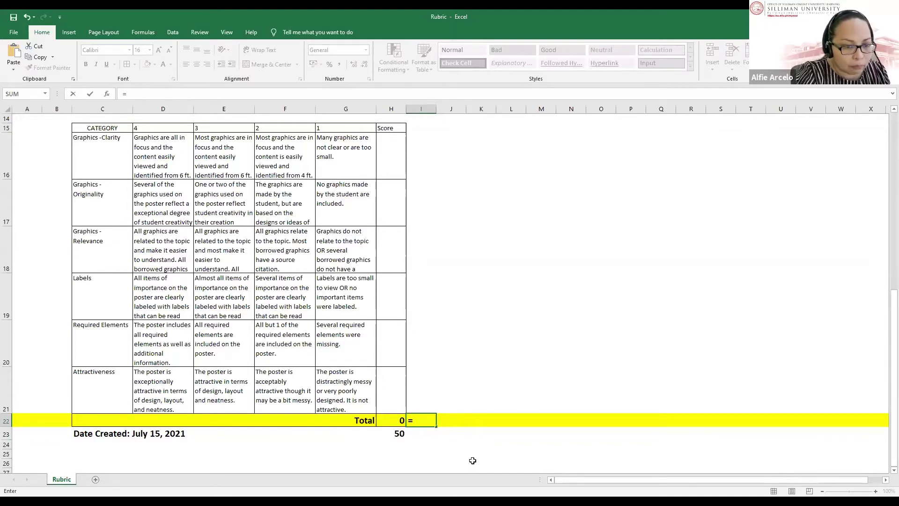
click(393, 421)
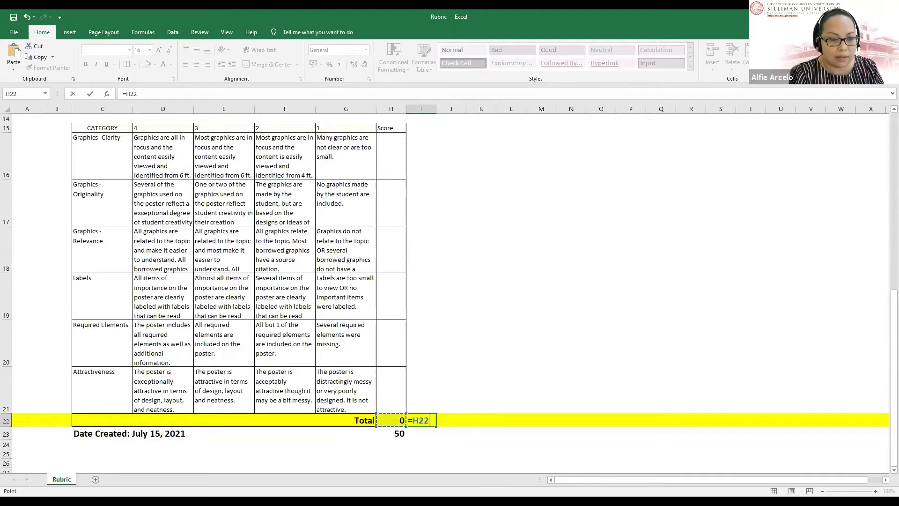
text(/)
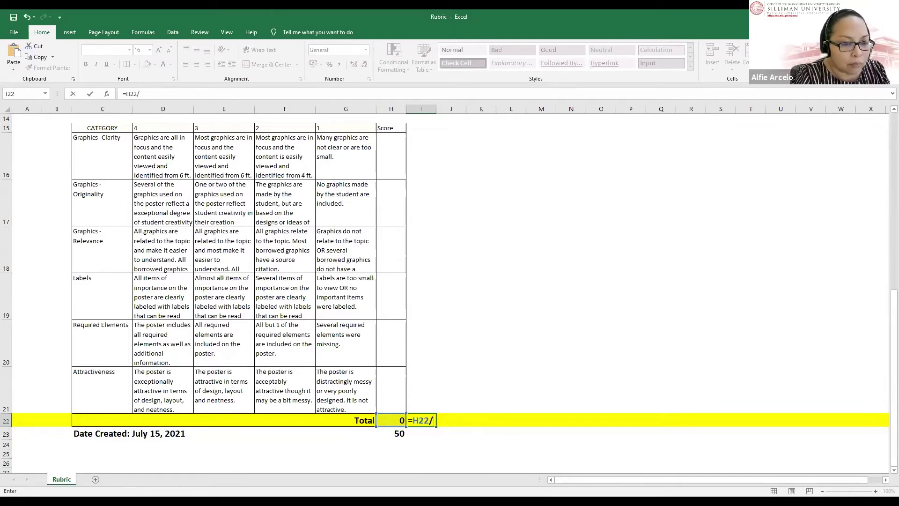
key(BackSpace)
key(BackSpace)
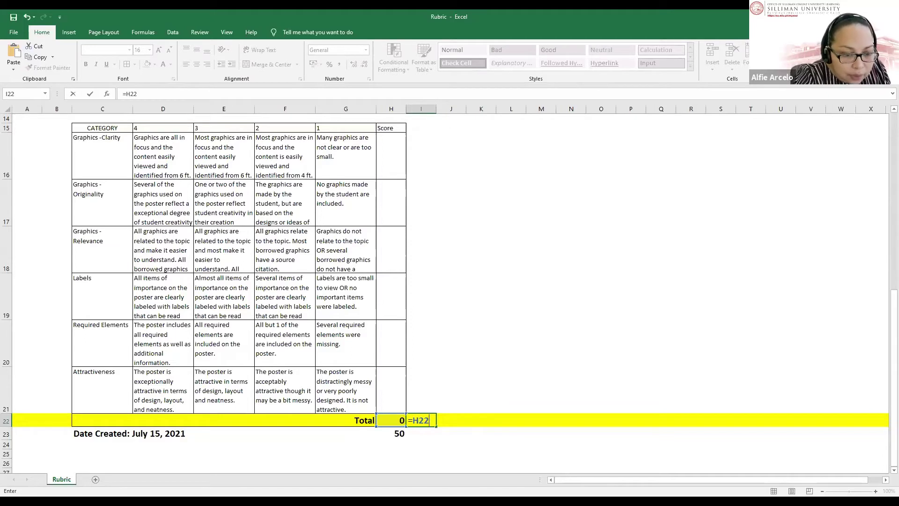
key(Escape)
click(571, 388)
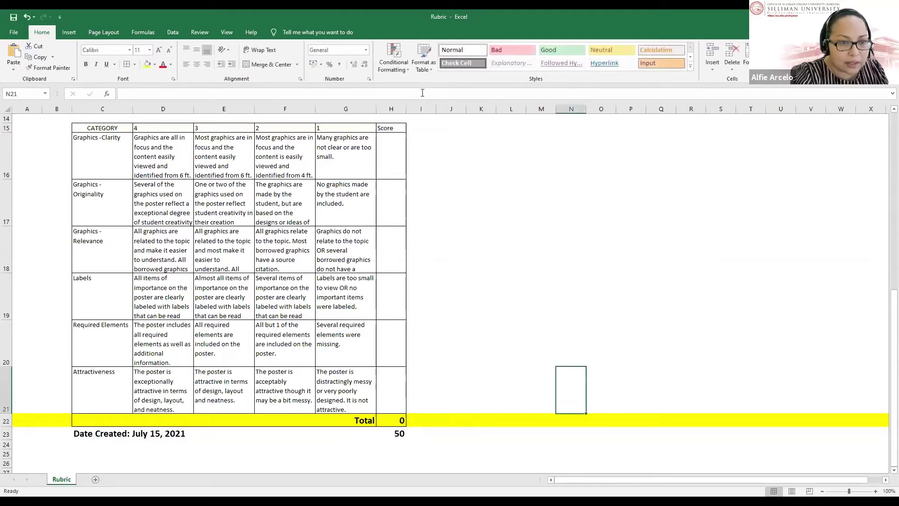
- Enter the maximum score 4 for each of the six criteria in cells I16 to I21, beside the Score column
click(424, 160)
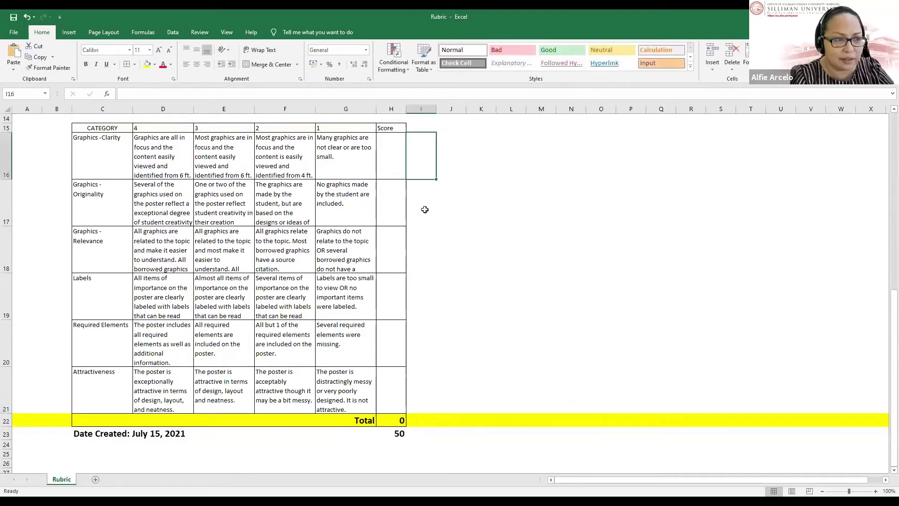
text(4)
key(Return)
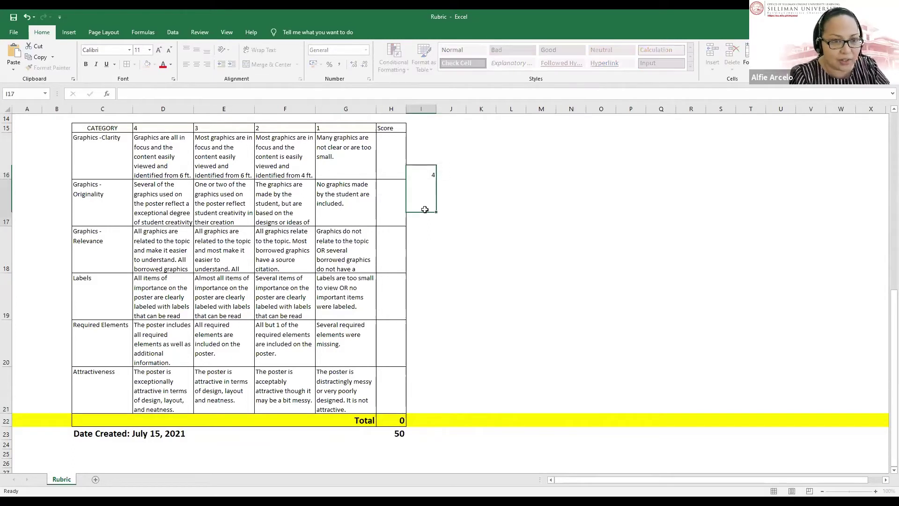
text(4)
key(Return)
text(4)
key(Return)
text(4)
key(Return)
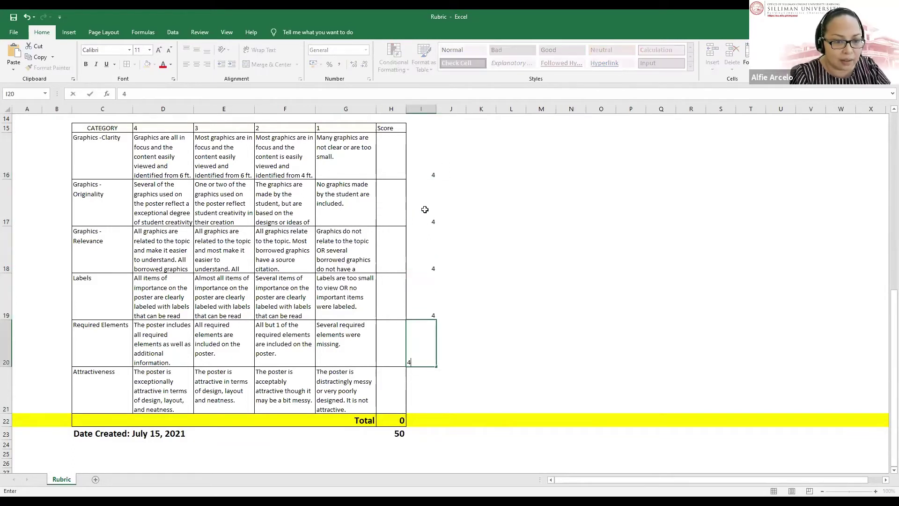
text(4)
key(Return)
text(4)
key(Return)
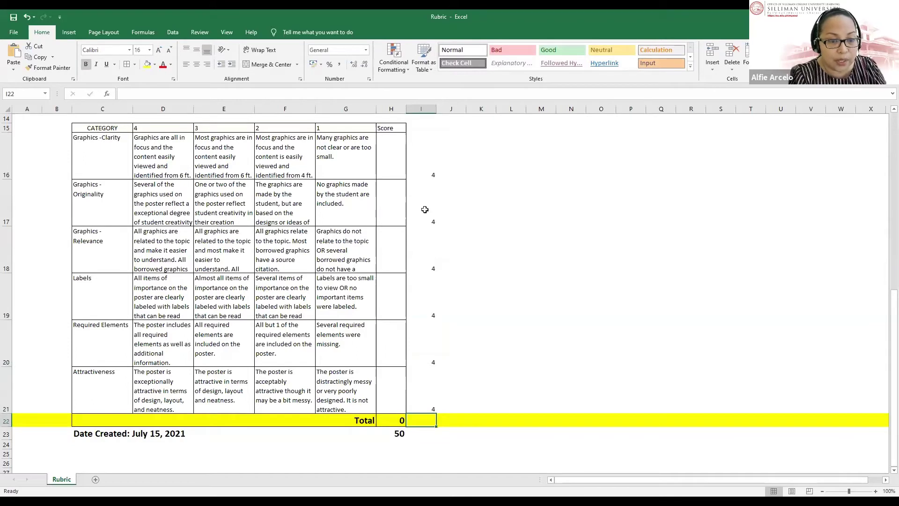
- Fill the total formula from cell H22 across into I22 to sum the maximum scores
key(Up)
key(Right)
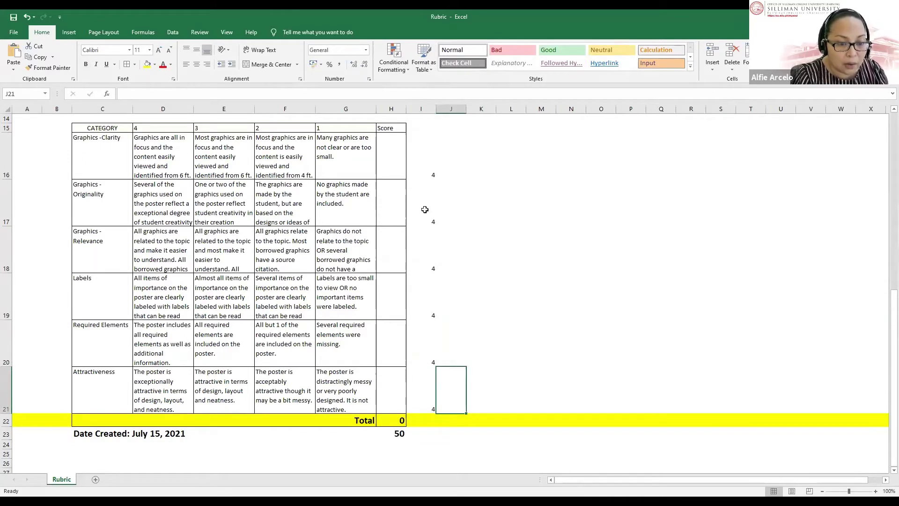
key(Down)
key(Left)
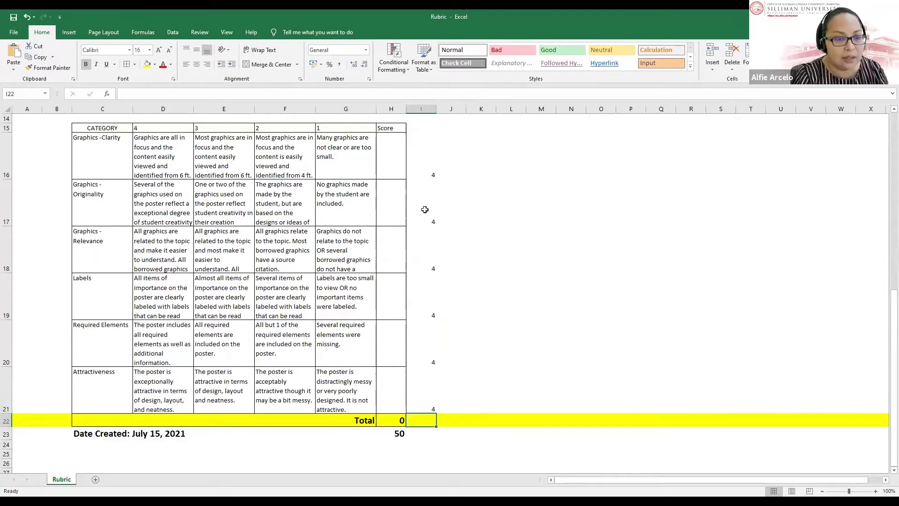
click(388, 419)
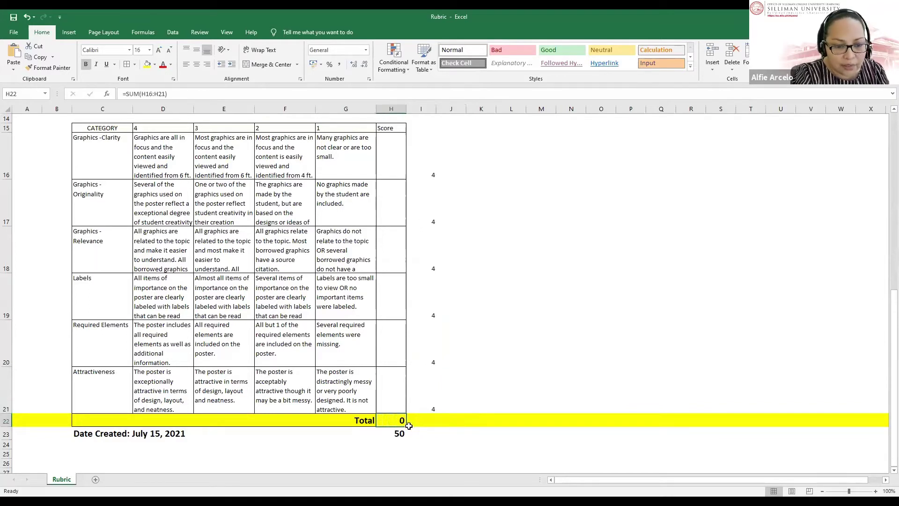
drag(407, 426, 484, 456)
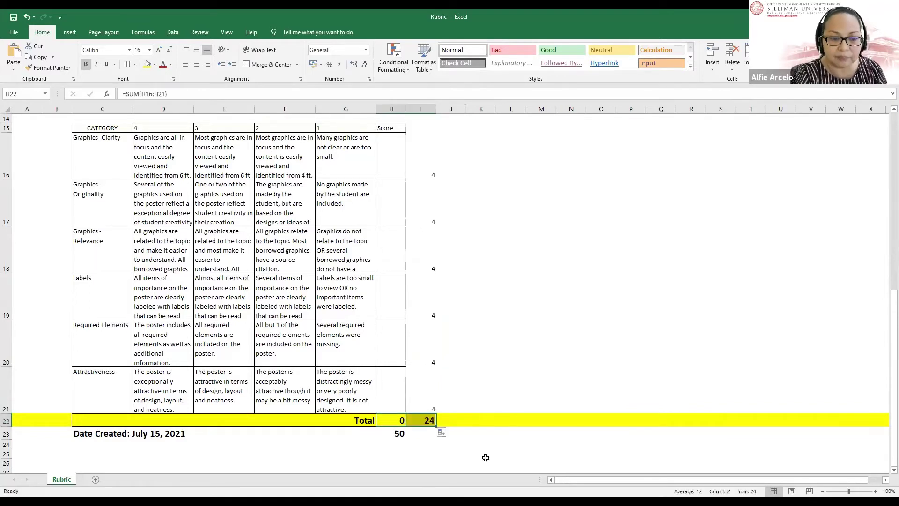
click(512, 430)
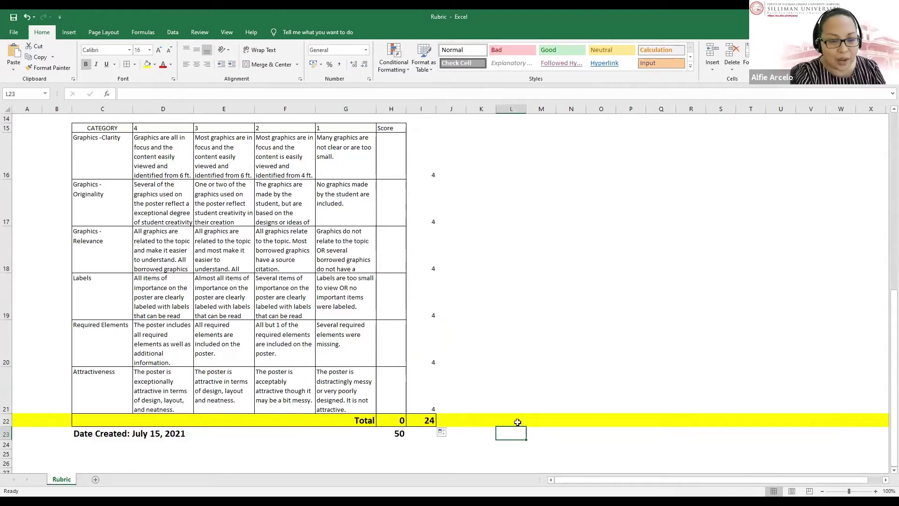
click(418, 420)
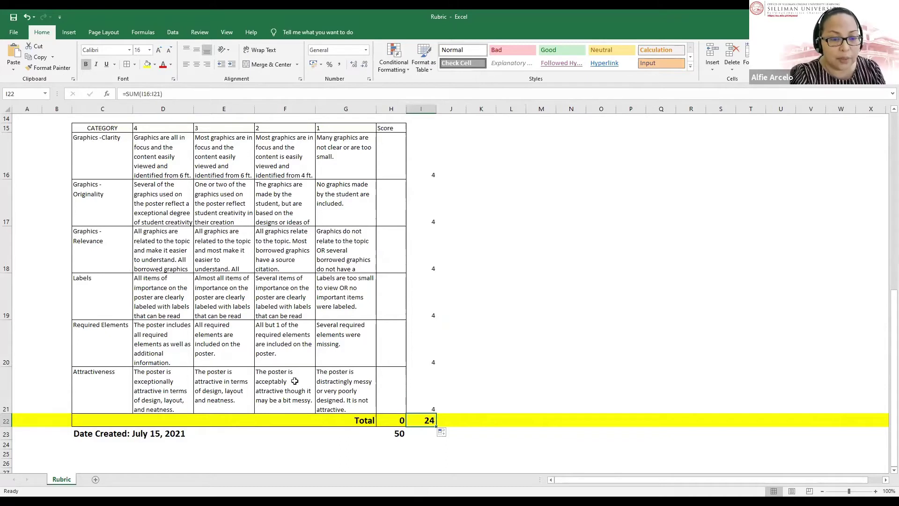
- Enter the formula =H22/I22*H23 in cell J22 to convert the total score to the 50-point scale
click(397, 435)
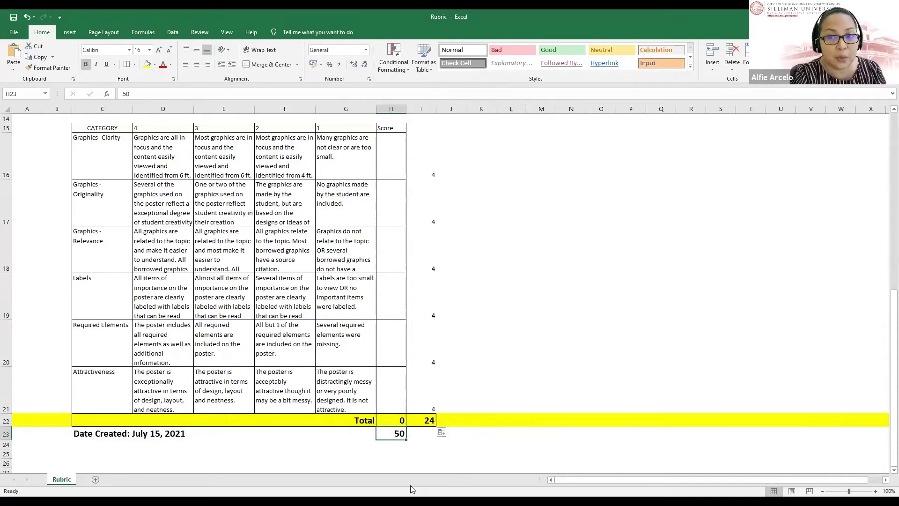
click(451, 420)
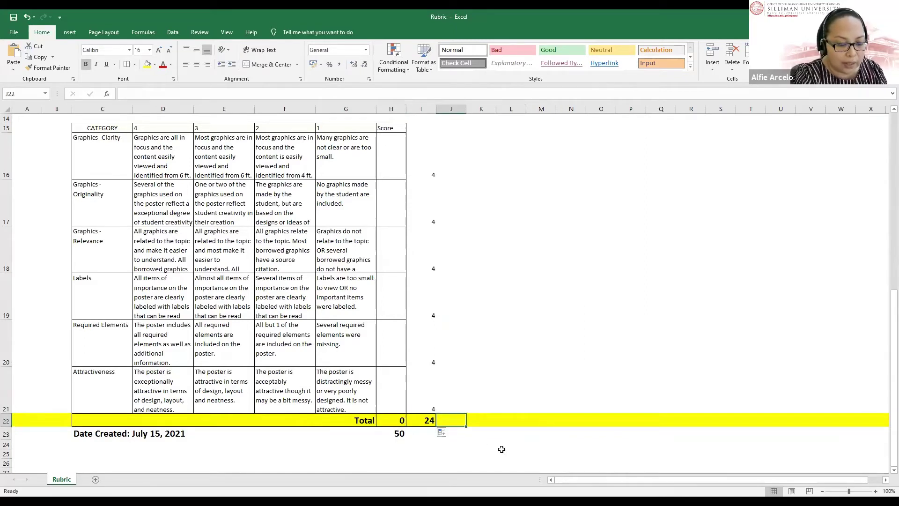
text(=)
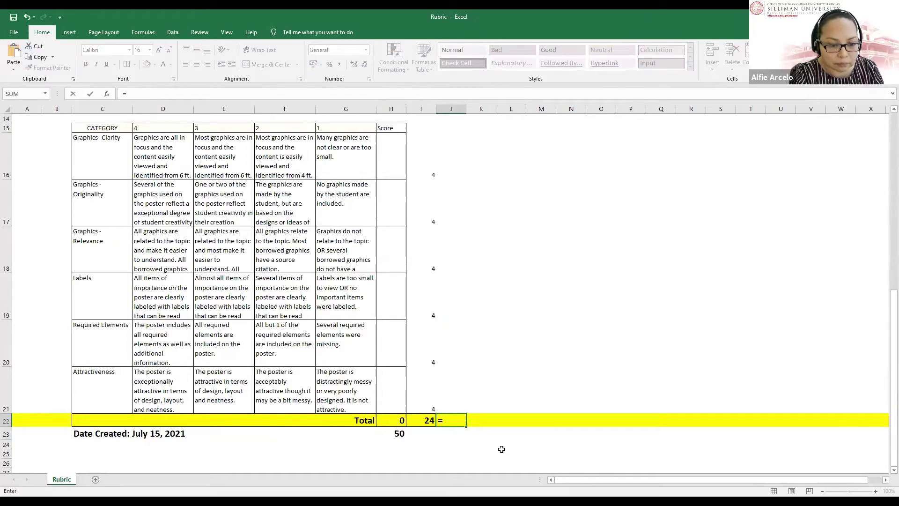
click(395, 422)
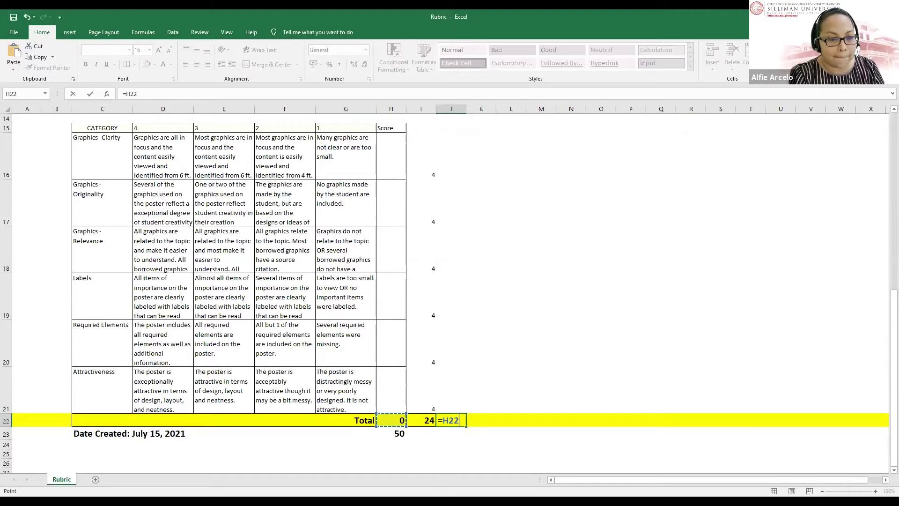
text(/)
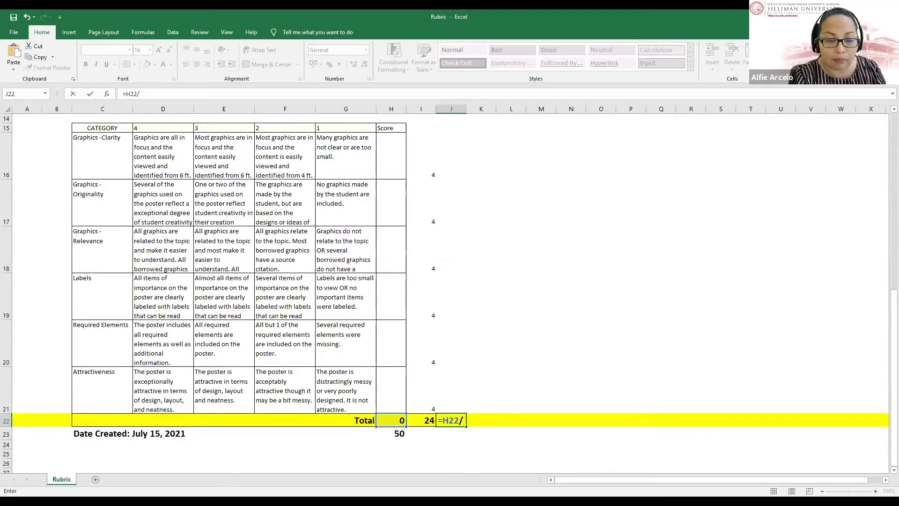
click(418, 422)
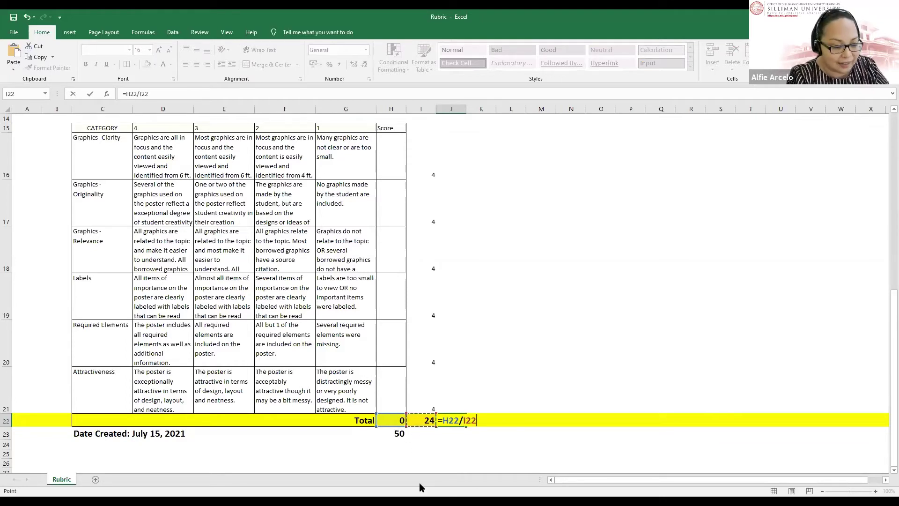
text(*)
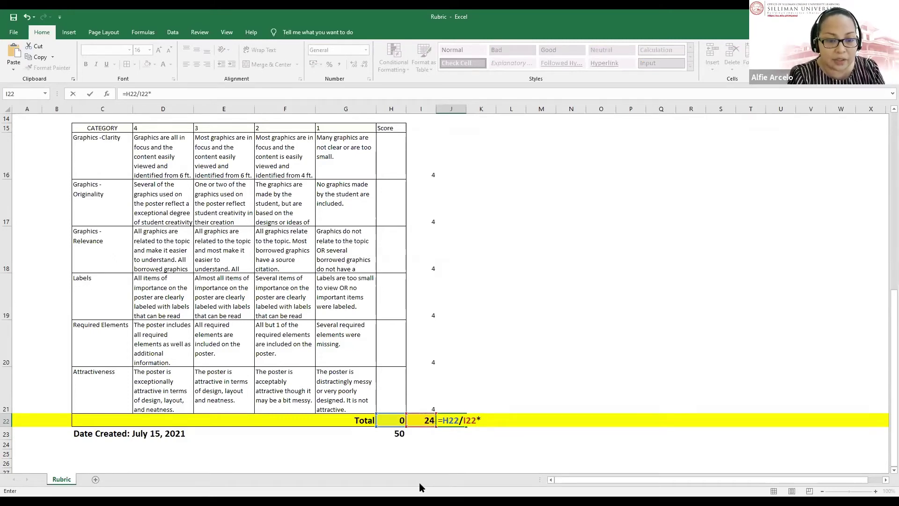
click(386, 435)
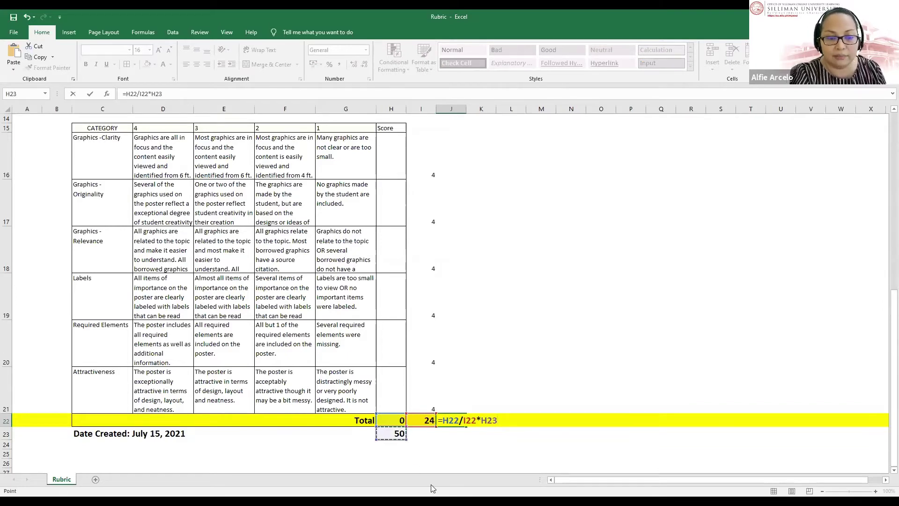
key(Return)
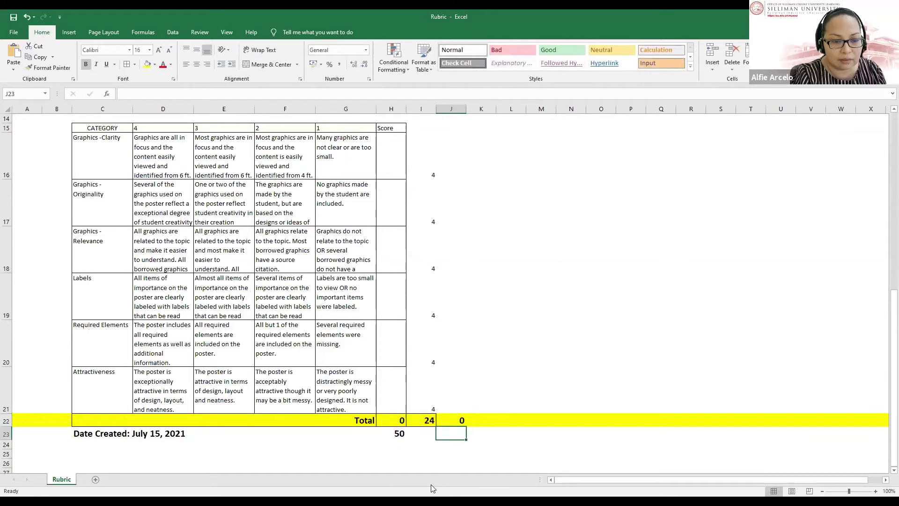
key(Up)
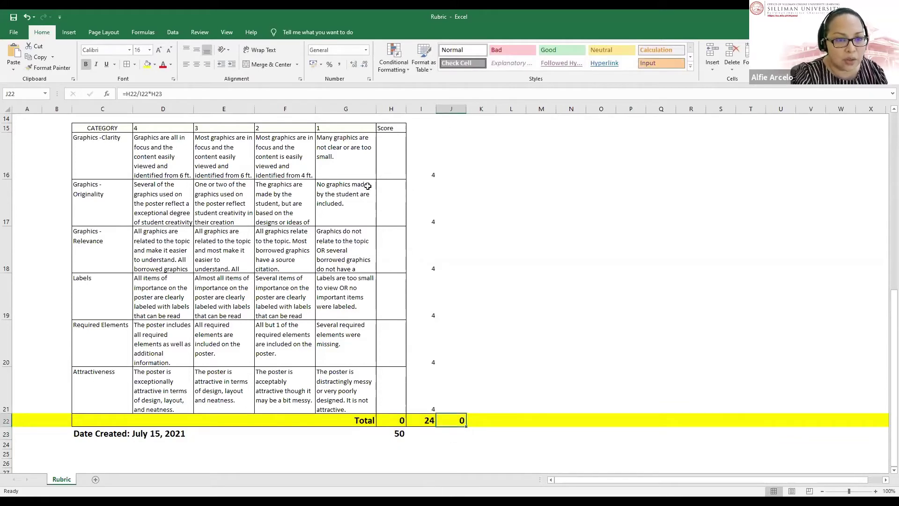
- Enter the sample scores 4, 3, 3, 4, 2 and 3 for the six criteria in cells H16 to H21 of the Score column
click(394, 163)
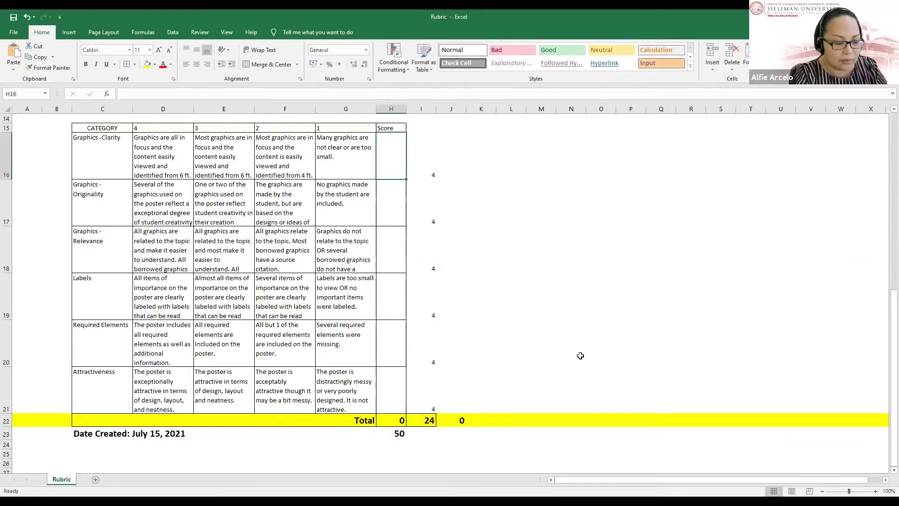
text(4)
click(394, 217)
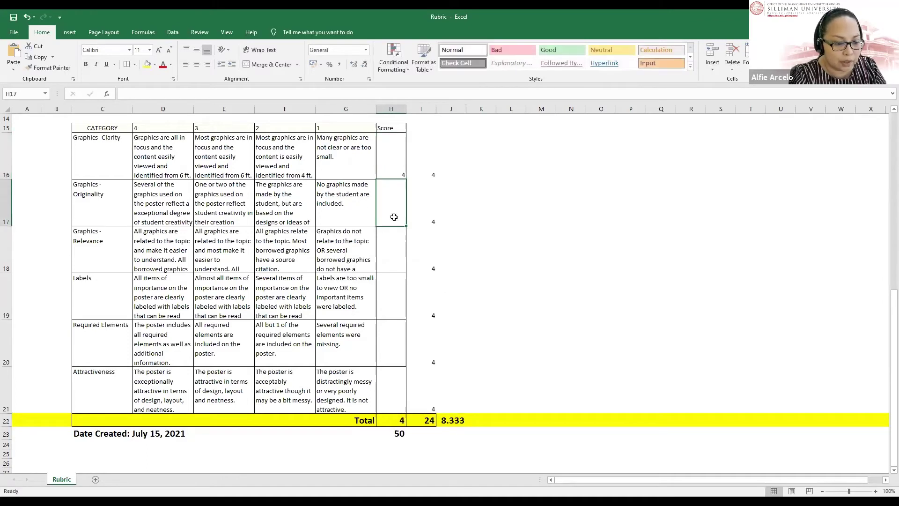
text(3)
click(389, 261)
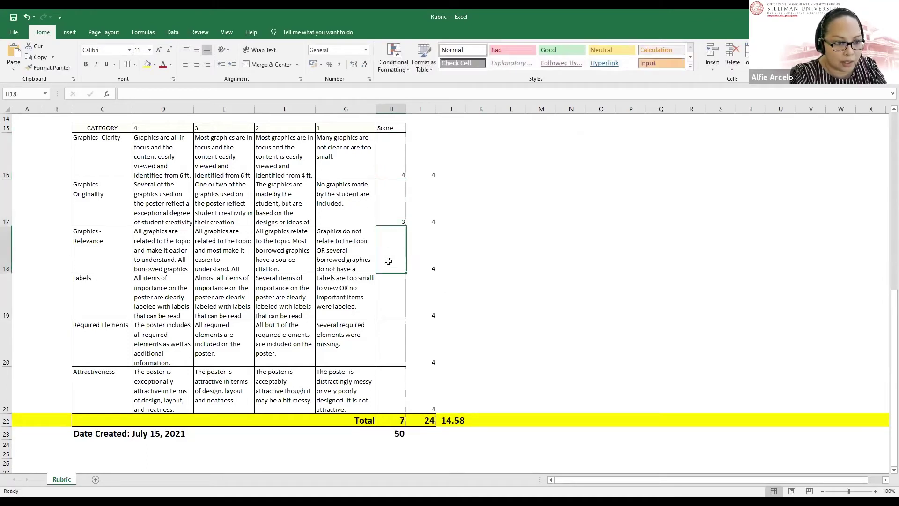
text(3)
click(393, 314)
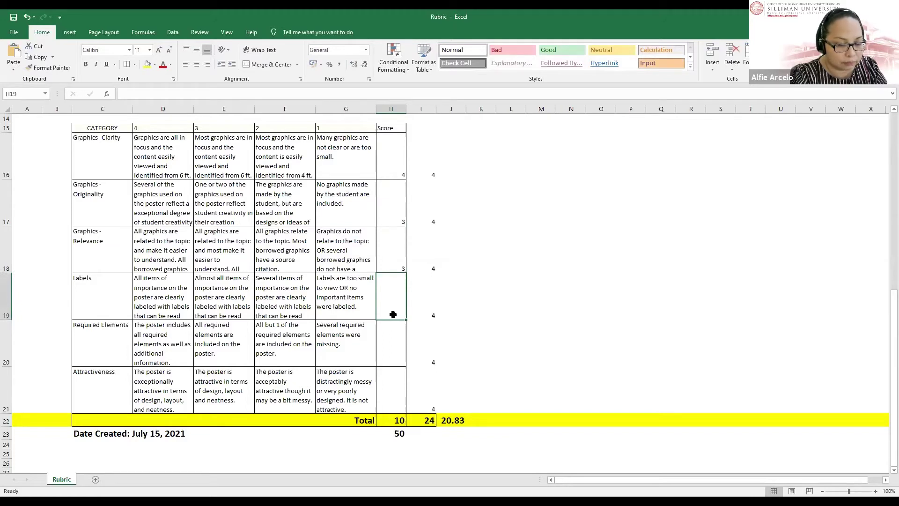
text(5)
key(BackSpace)
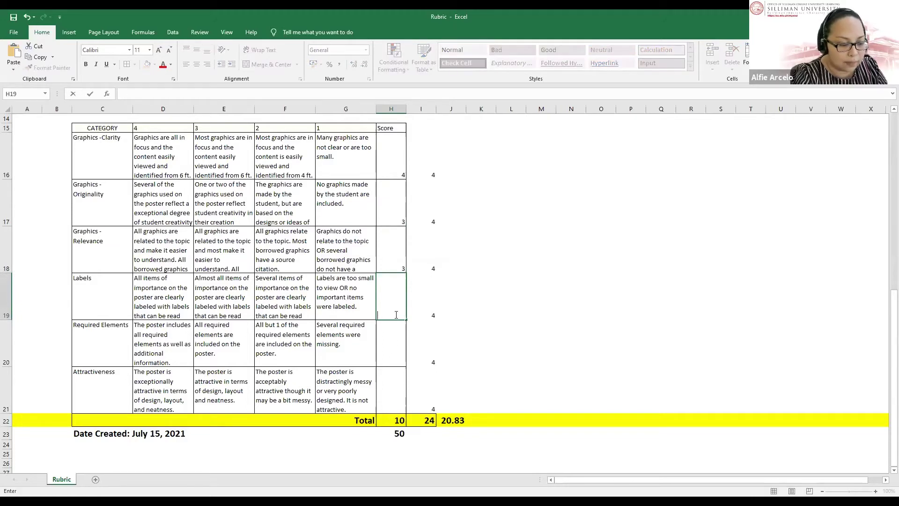
text(4)
click(385, 349)
text(2)
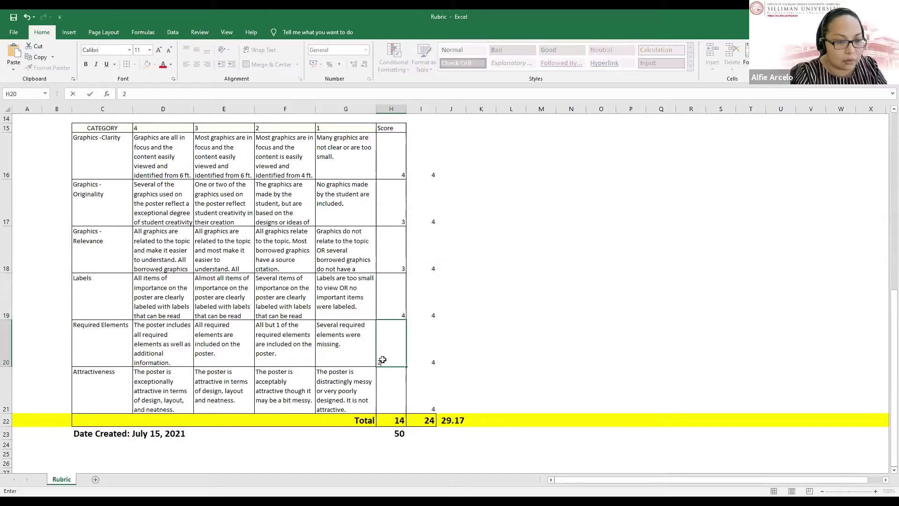
click(390, 392)
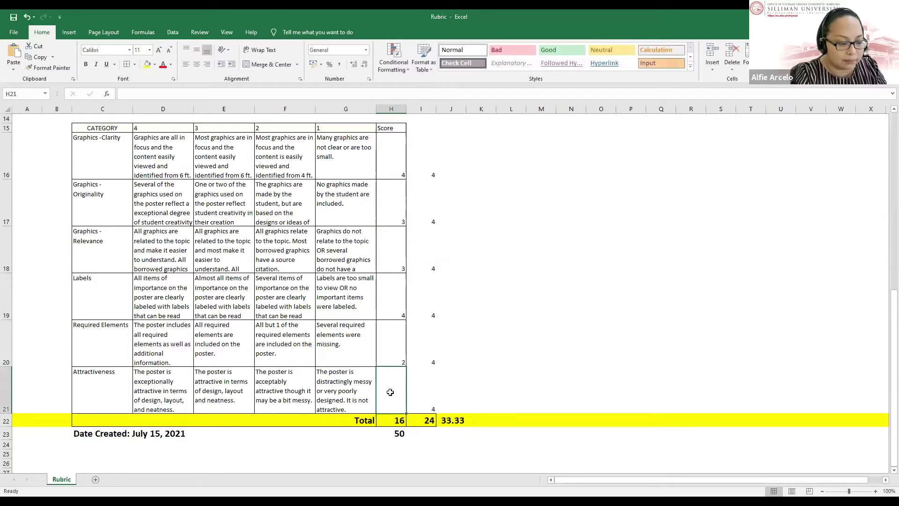
text(3)
click(487, 394)
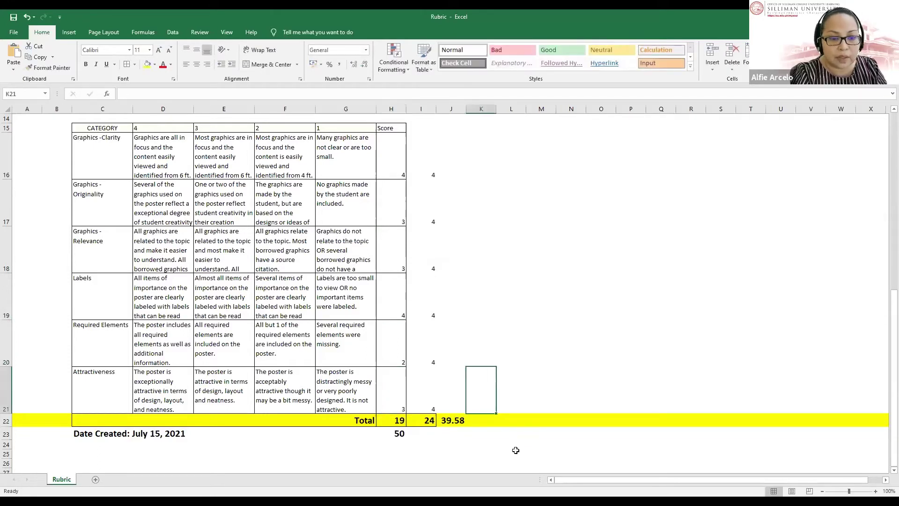
click(515, 450)
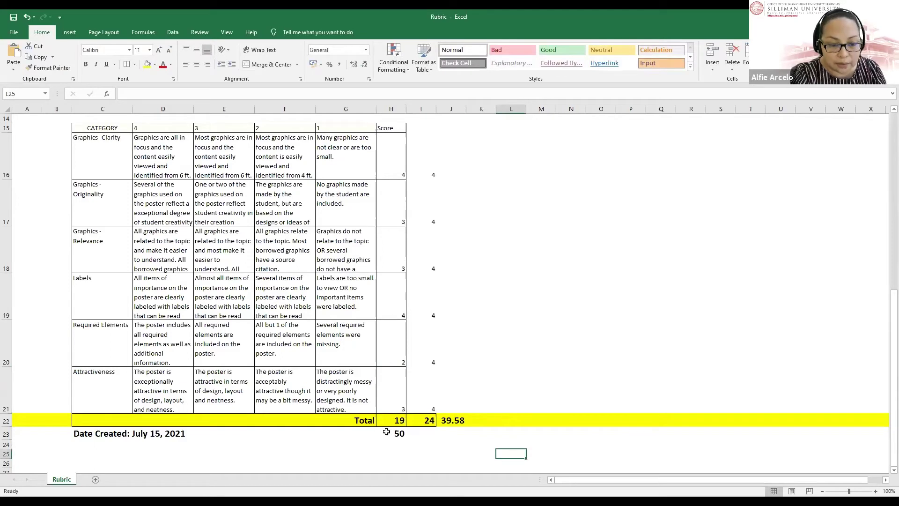
- Format the converted score in cell J22 as a Number with 0 decimal places
click(449, 423)
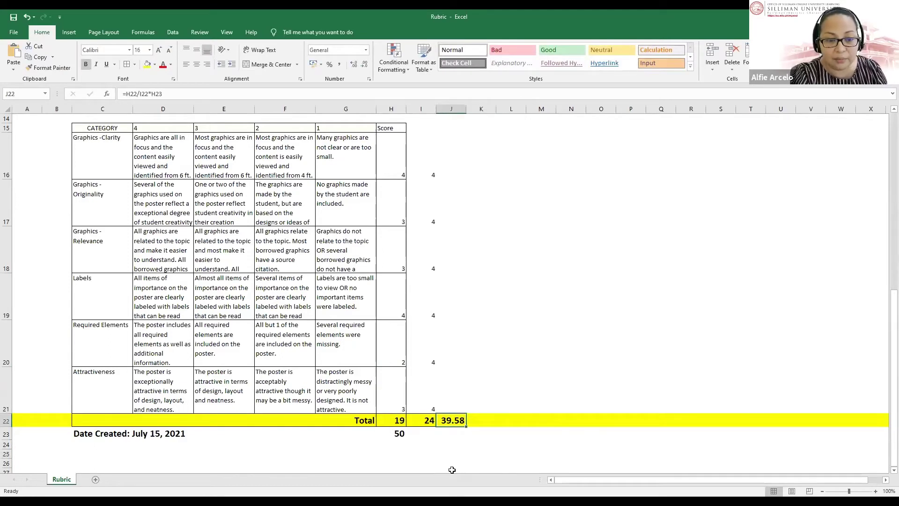
click(394, 434)
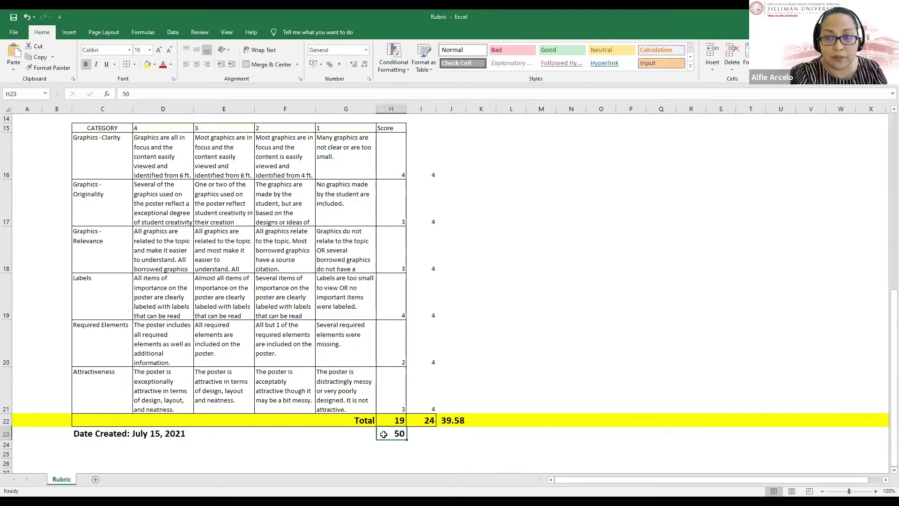
click(449, 423)
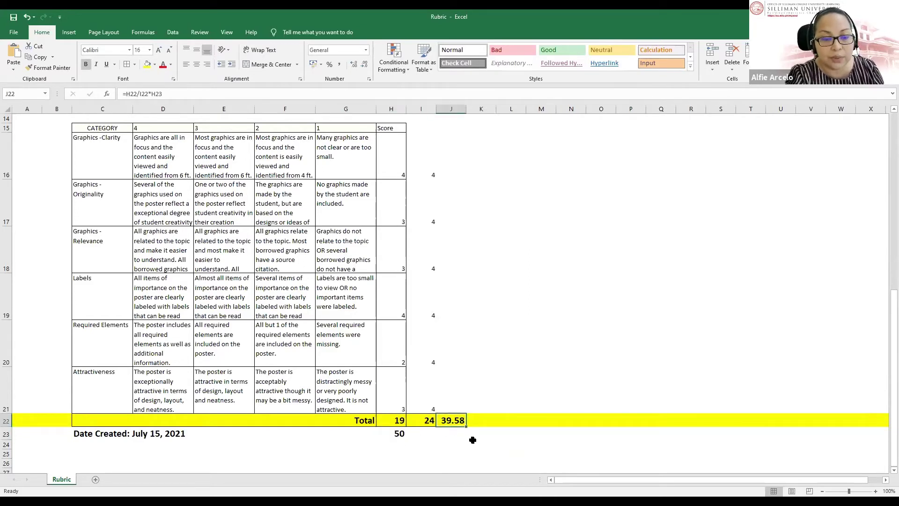
right_click(460, 421)
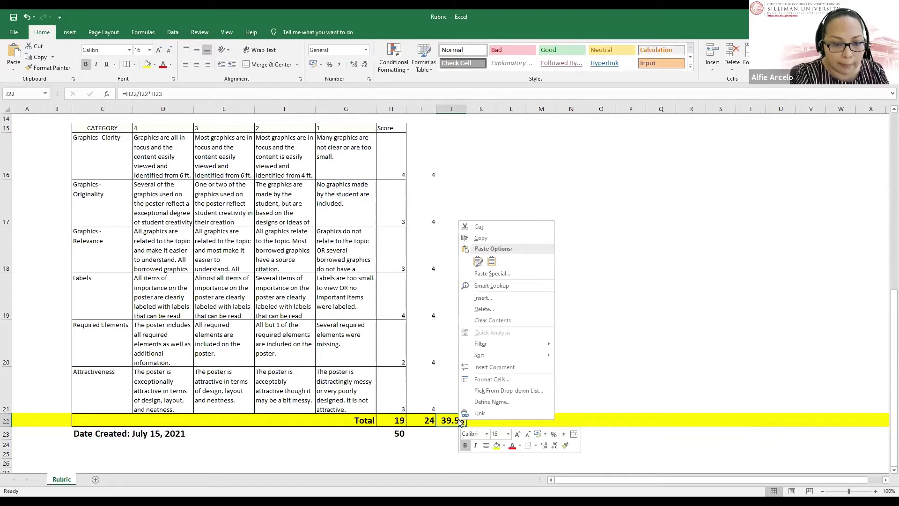
click(488, 379)
click(382, 309)
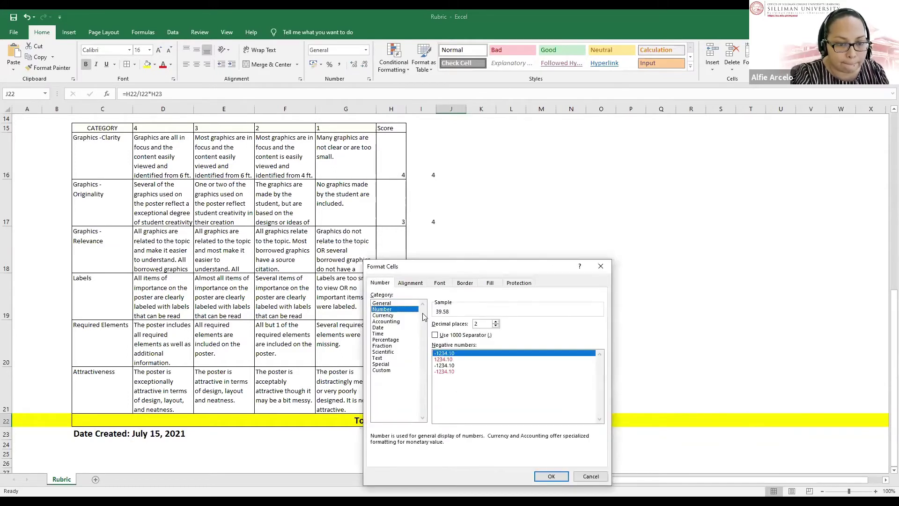
click(495, 327)
click(496, 326)
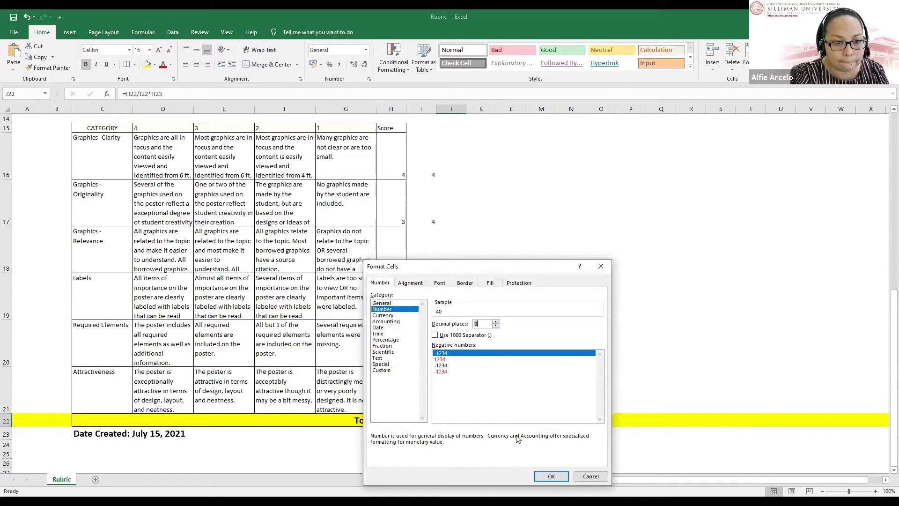
click(551, 476)
click(541, 444)
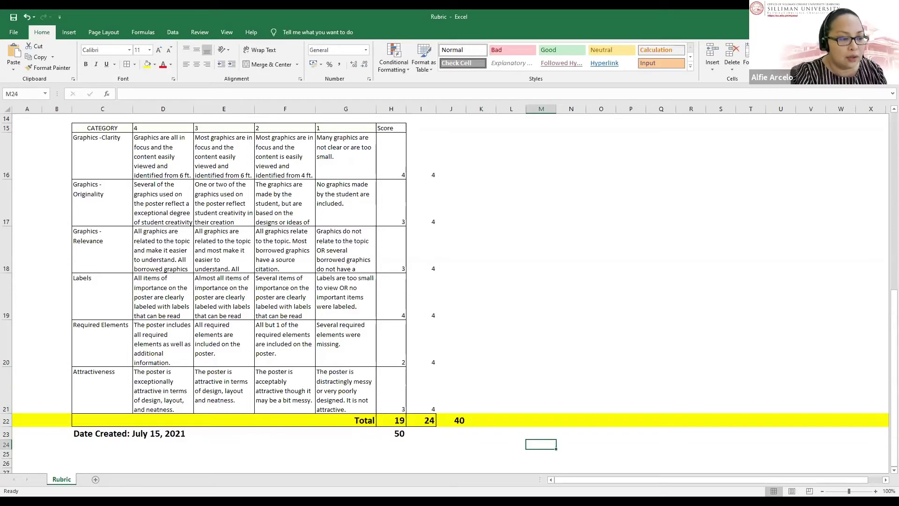
- Create two copies of the Rubric sheet in the same workbook, placing each before the first sheet
right_click(60, 483)
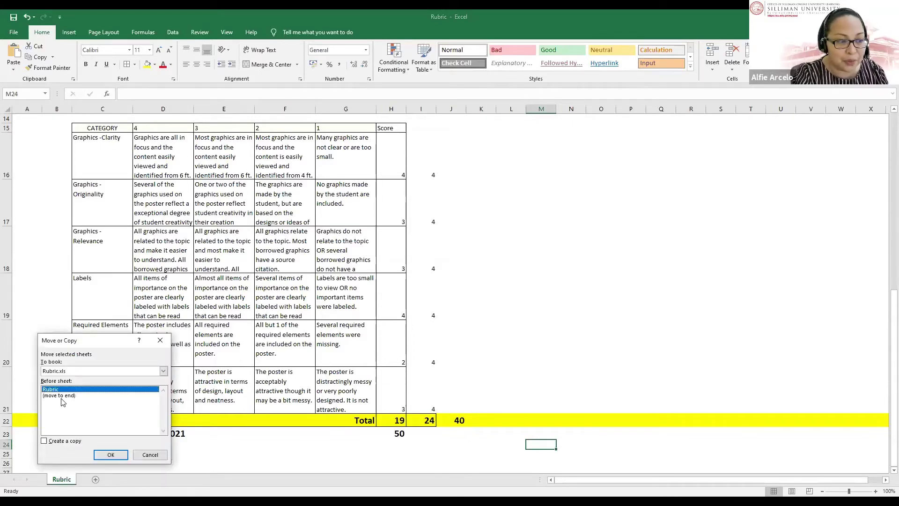
click(46, 442)
click(102, 454)
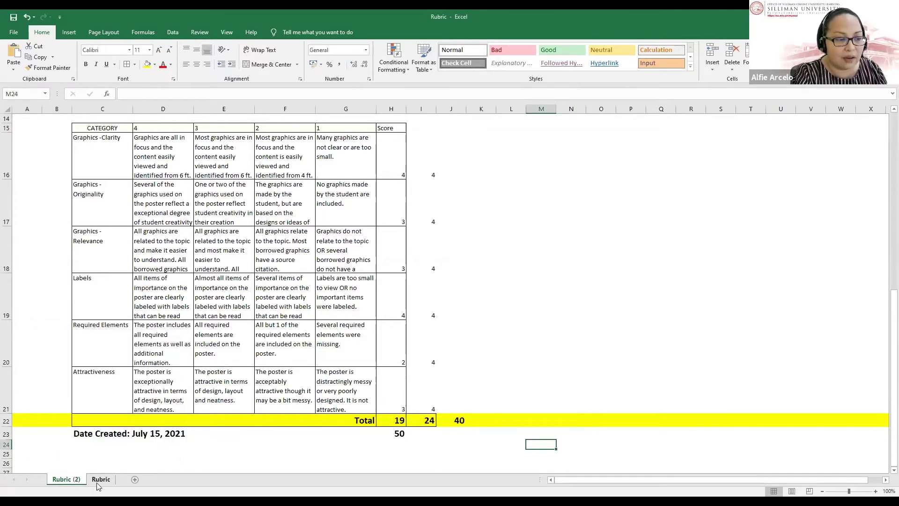
right_click(98, 484)
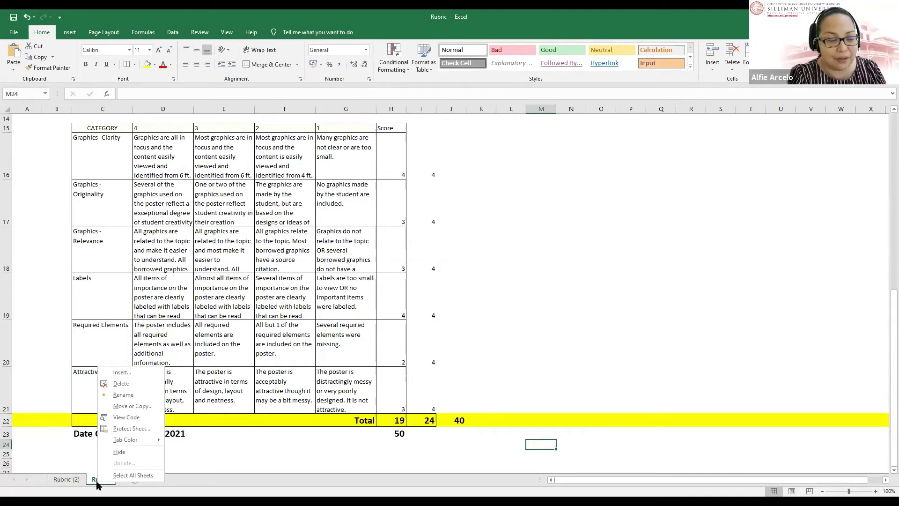
click(131, 407)
click(68, 443)
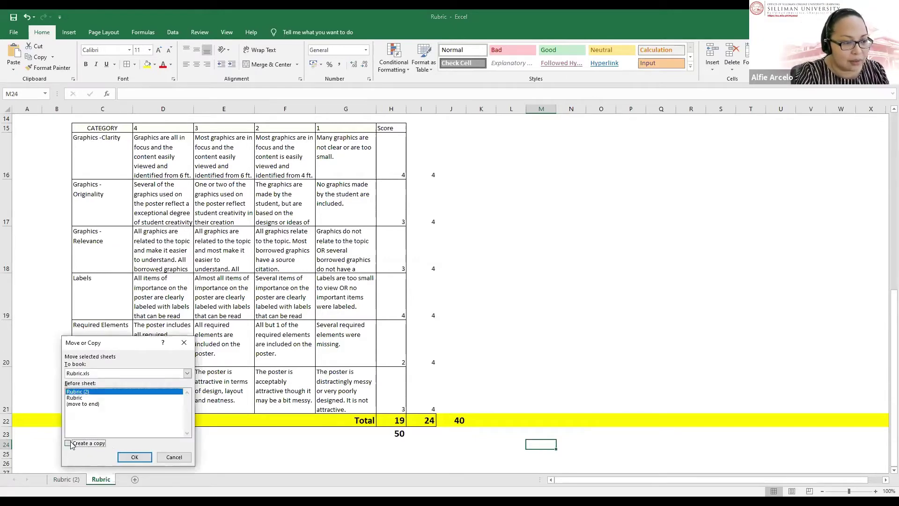
click(133, 457)
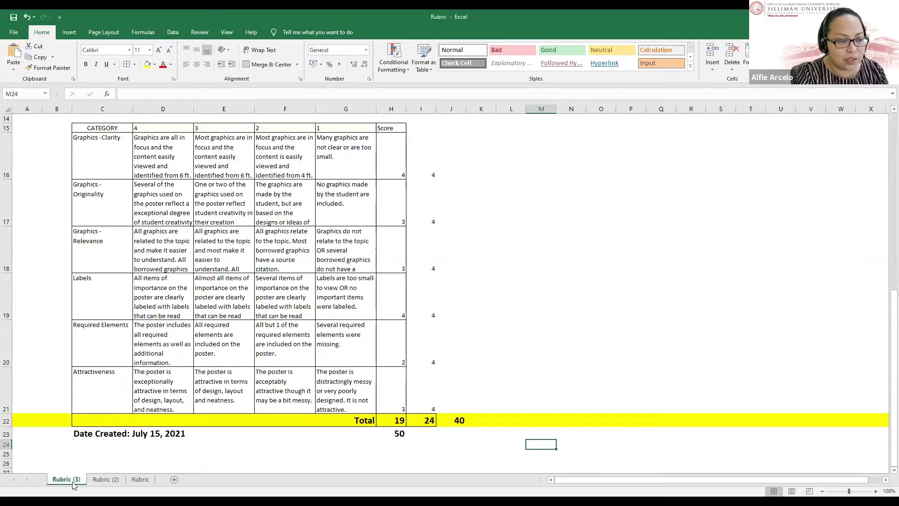
- Rename the sheets Rubric (3), Rubric (2) and Rubric, giving each one a different person's surname
double_click(66, 479)
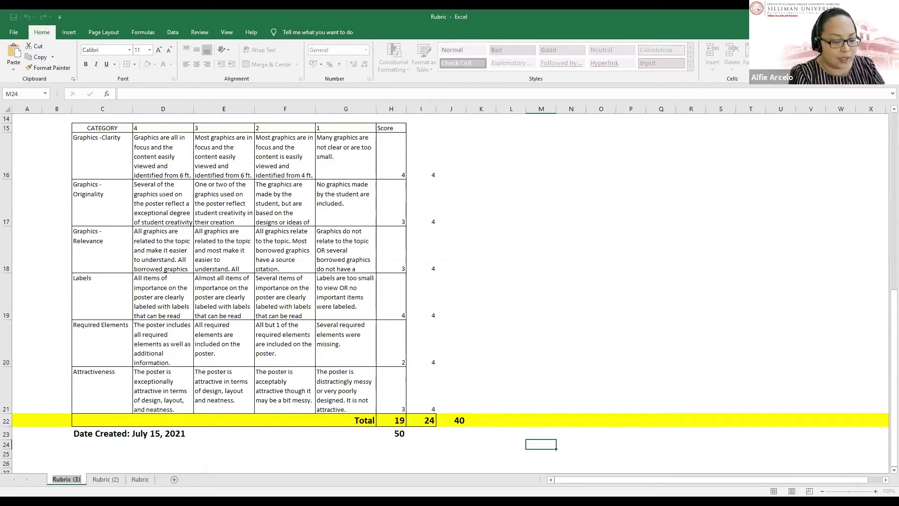
key(BackSpace)
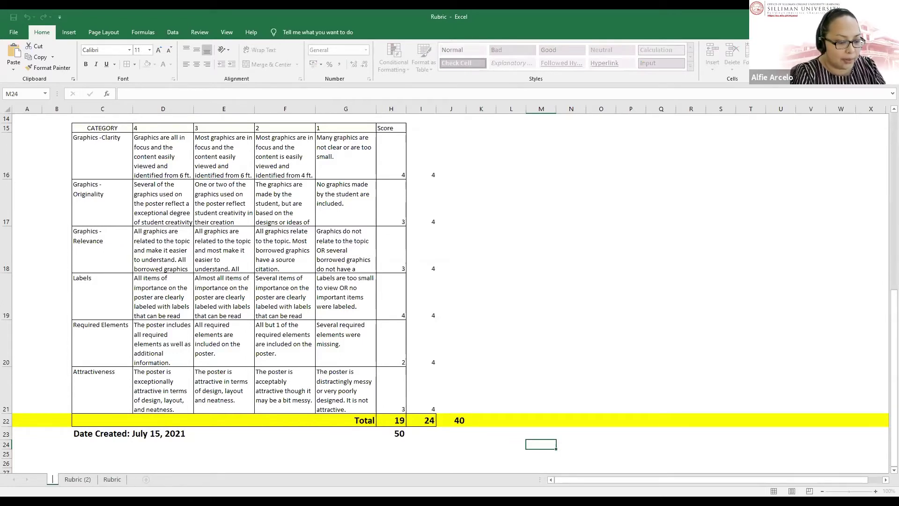
text(Maypa)
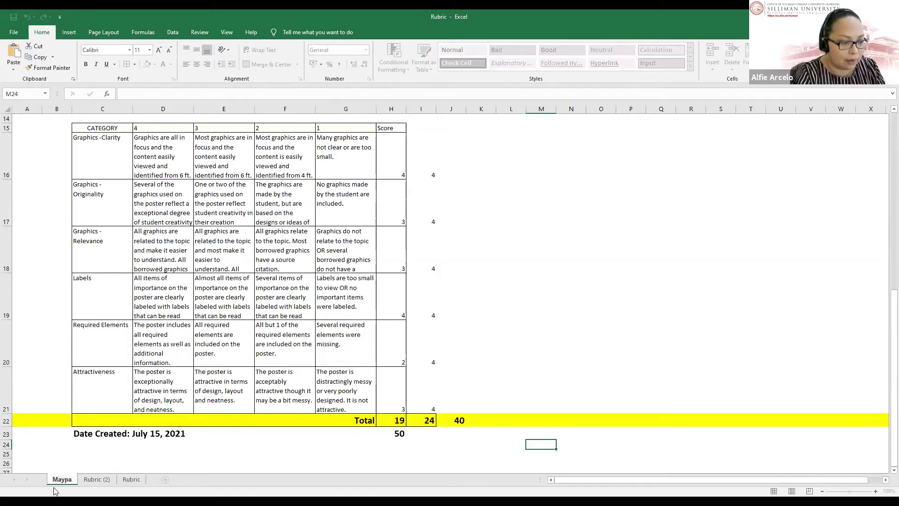
double_click(96, 479)
text(P)
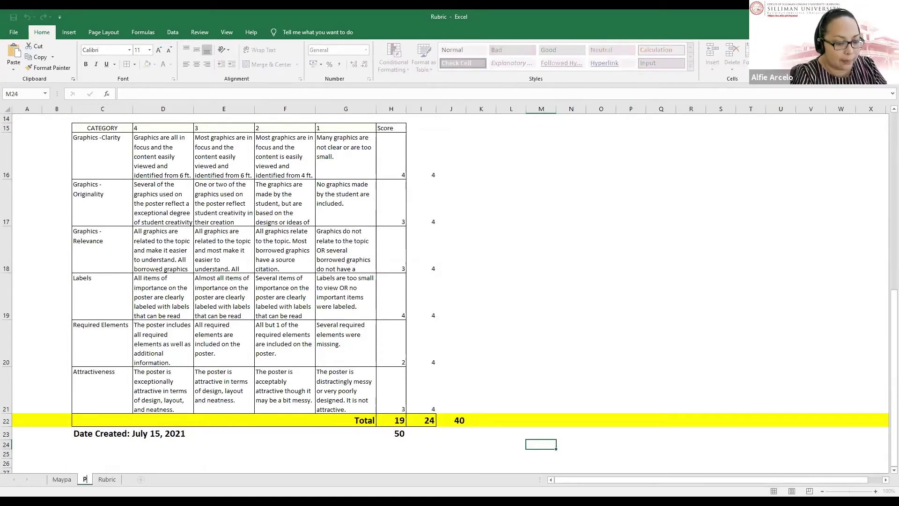
text(alama)
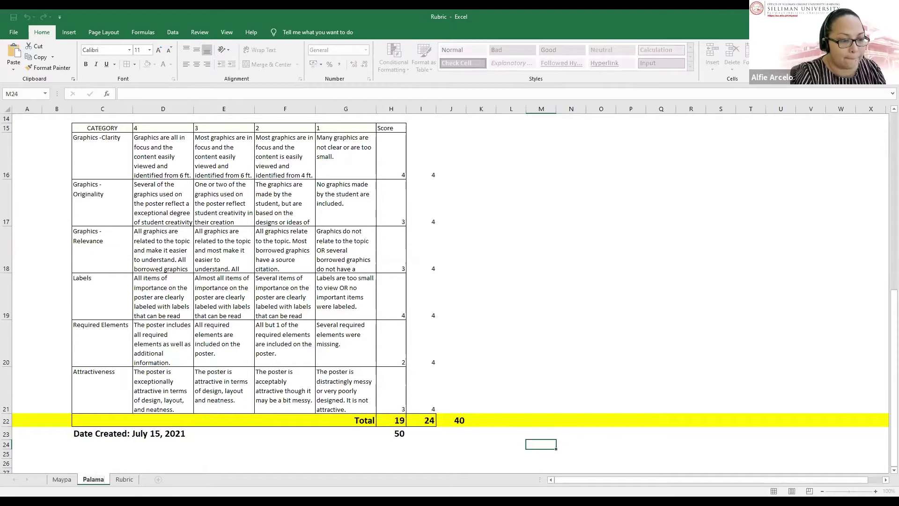
click(123, 480)
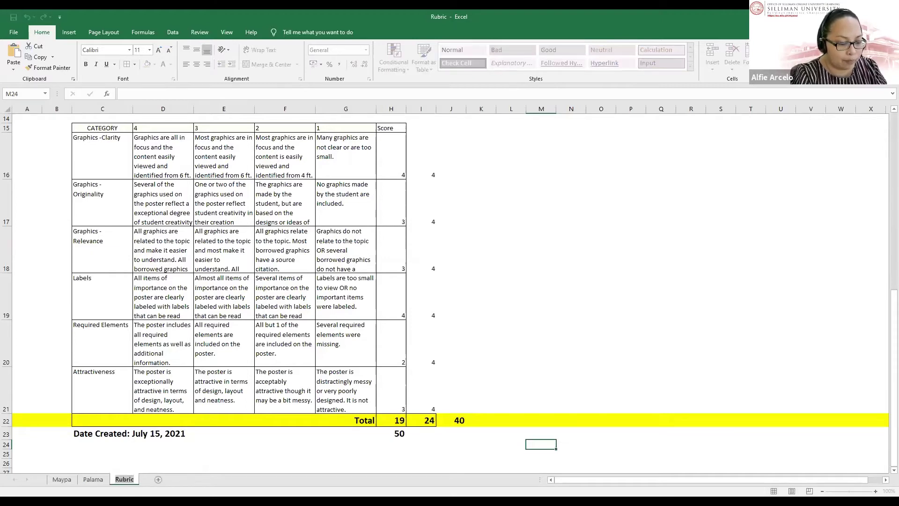
text(Monte)
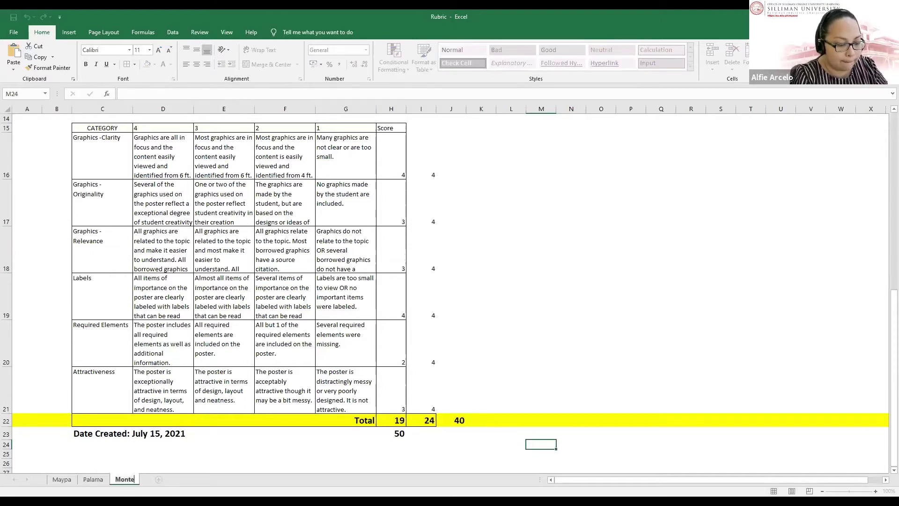
text(mayor)
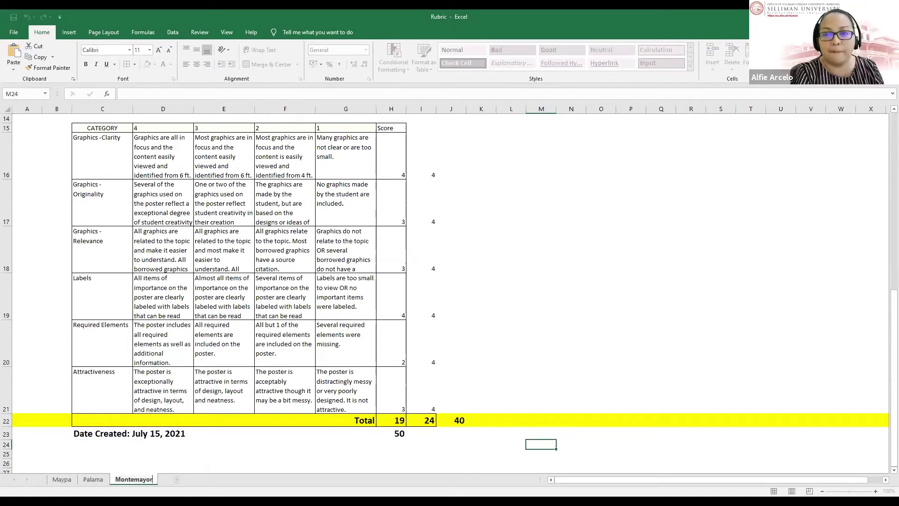
click(592, 370)
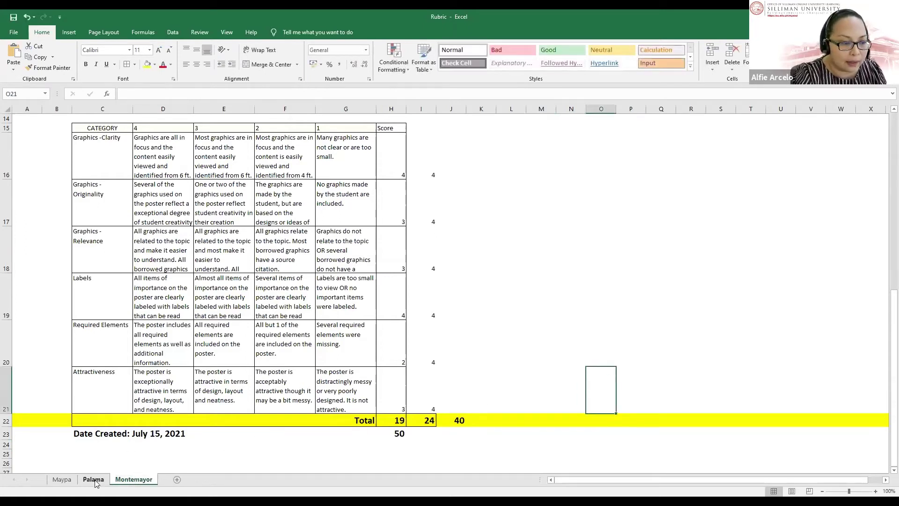
- Look through the three renamed rubric sheets, ending on the first one
click(93, 479)
click(133, 479)
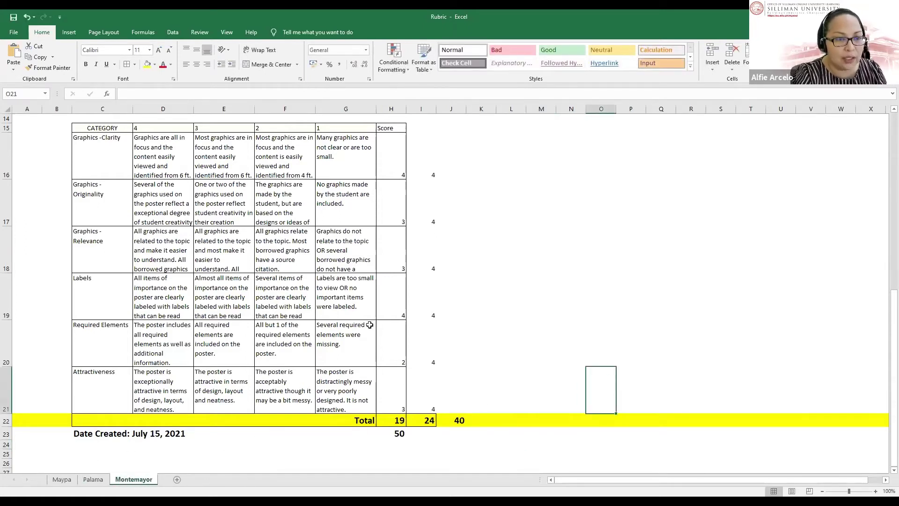
scroll(373, 319, up, 5)
scroll(373, 319, down, 5)
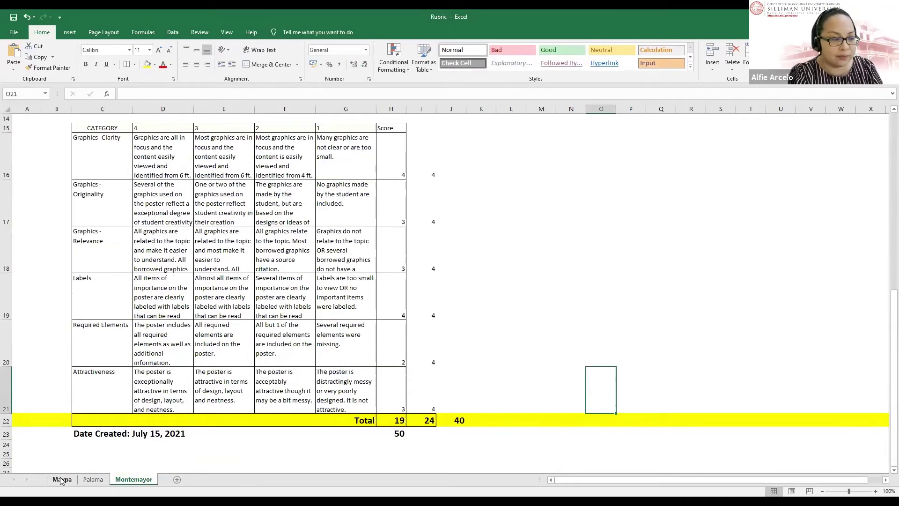
click(93, 479)
click(62, 479)
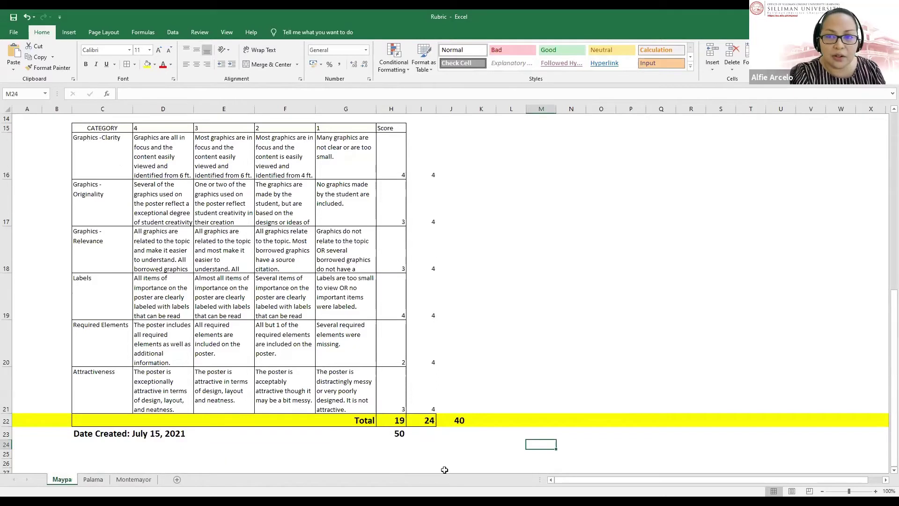